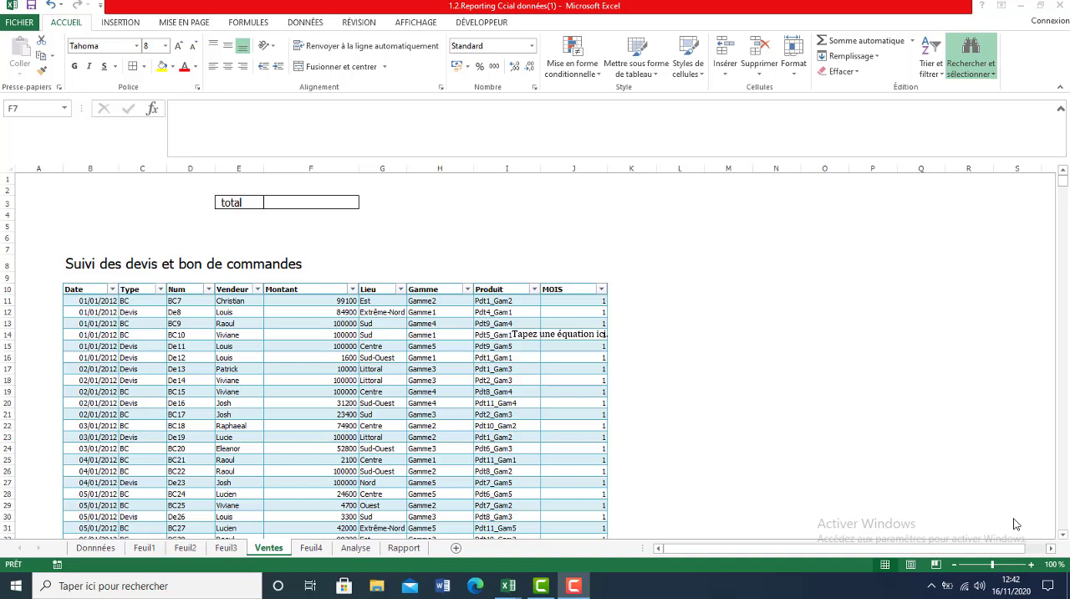
Delete the stray equation text box overlapping the Produit and MOIS columns of the sales table.
click(565, 334)
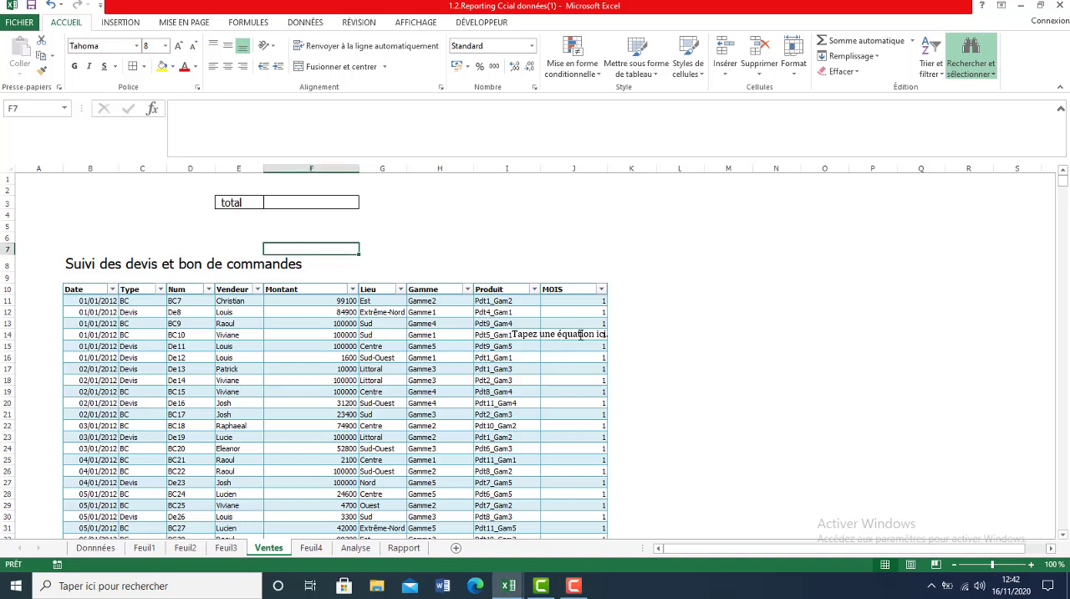
click(580, 334)
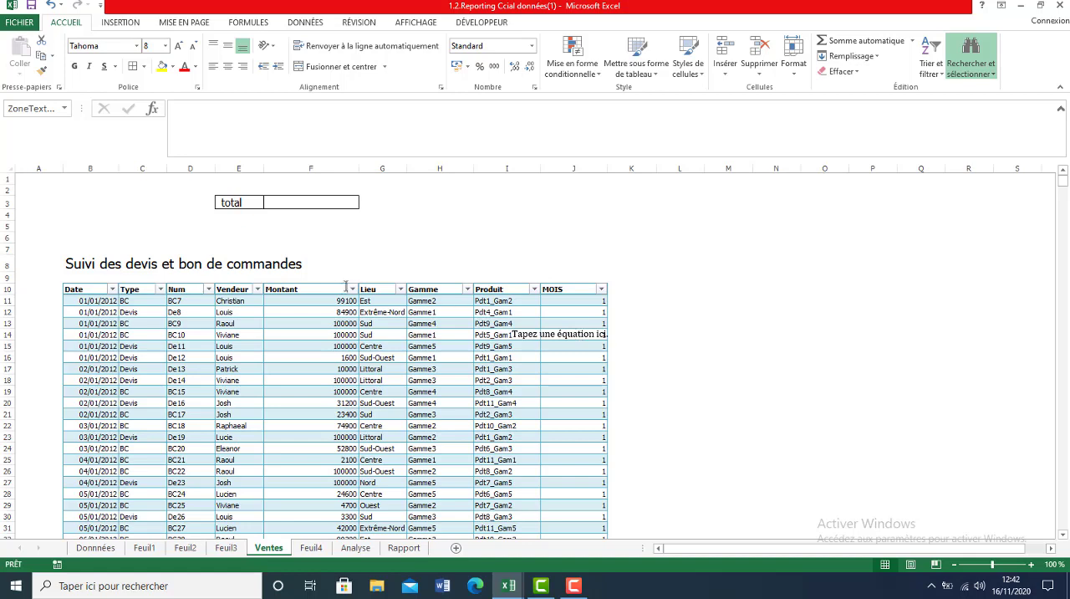
click(569, 327)
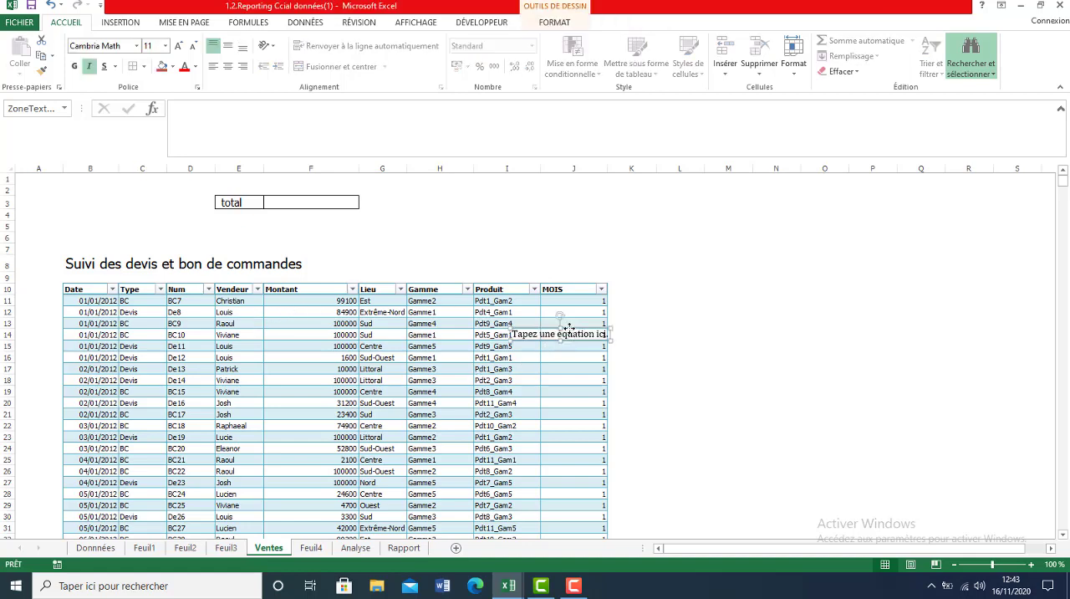
key(Delete)
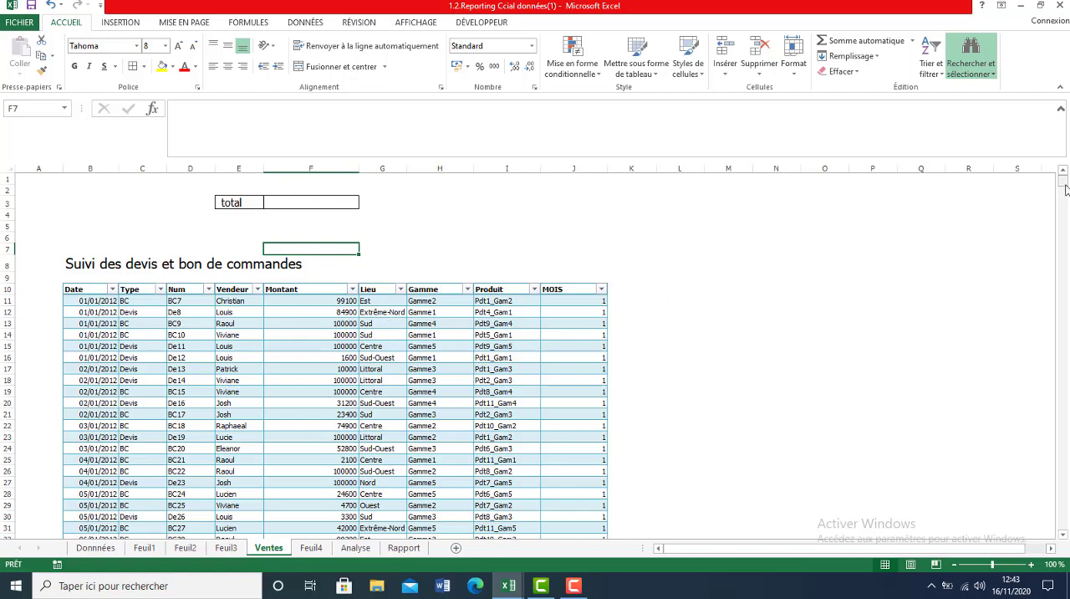
Enter the formula =SOMME(F11:F99990) in the total cell F3 to sum the Montant column.
mouse_move(1063, 180)
mouse_down()
mouse_move(1068, 546)
mouse_move(1062, 171)
mouse_up()
click(303, 203)
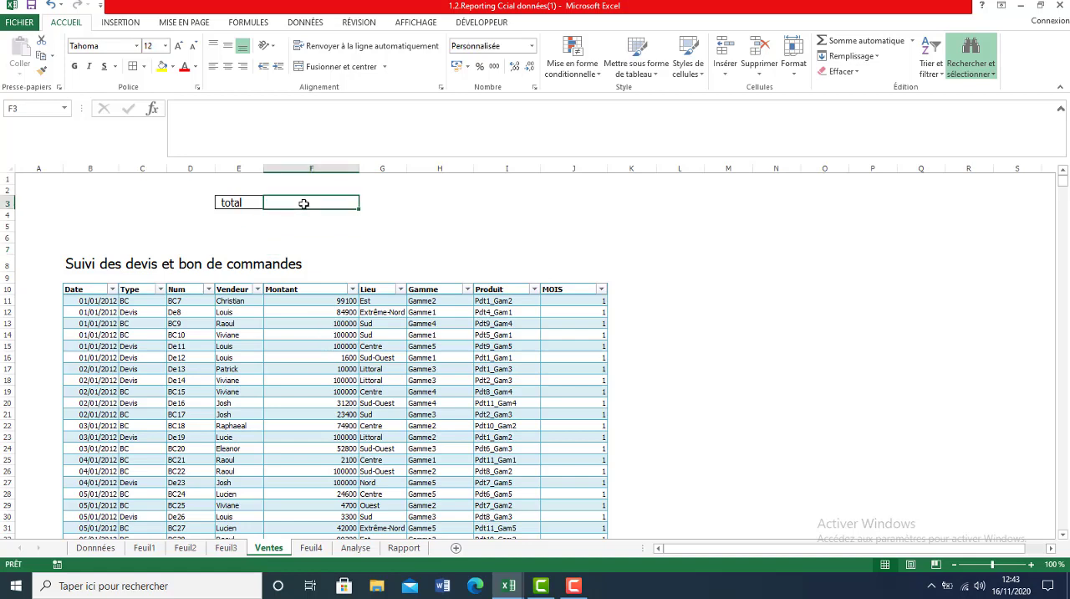
text(=som)
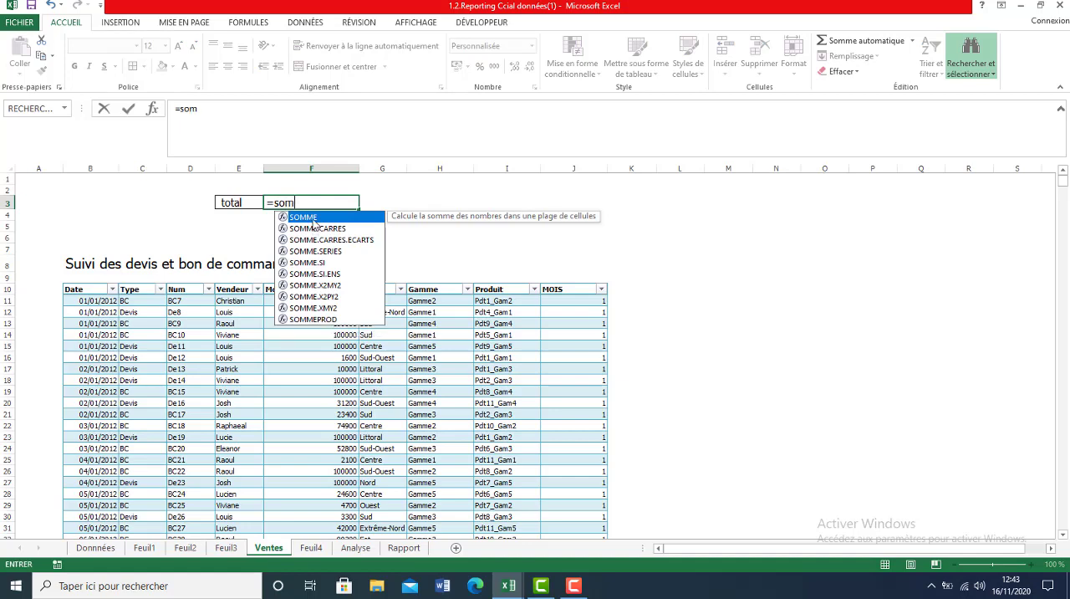
double_click(314, 219)
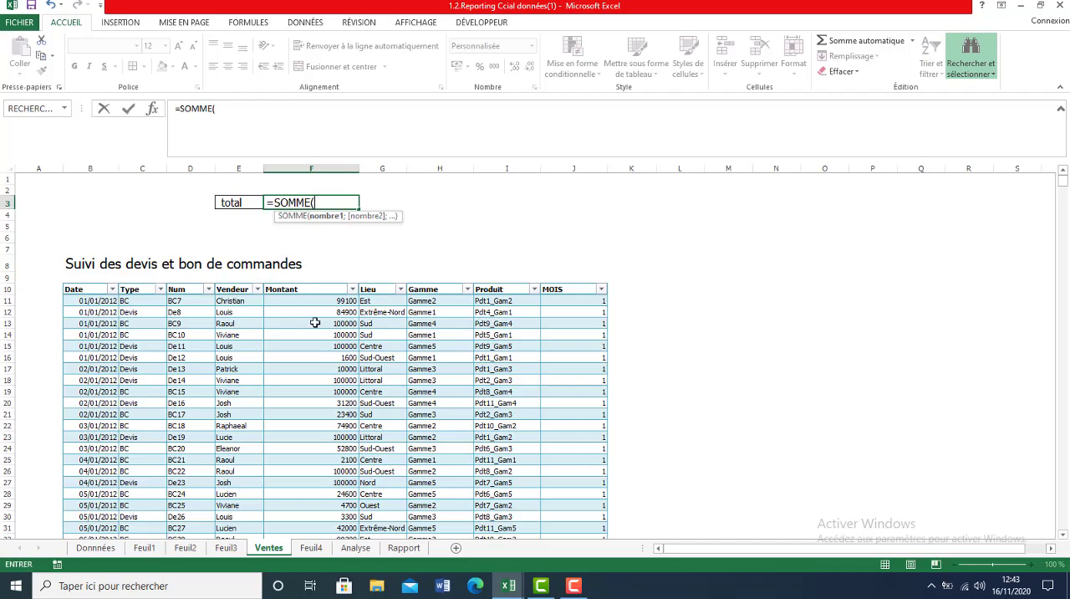
drag(316, 301, 330, 596)
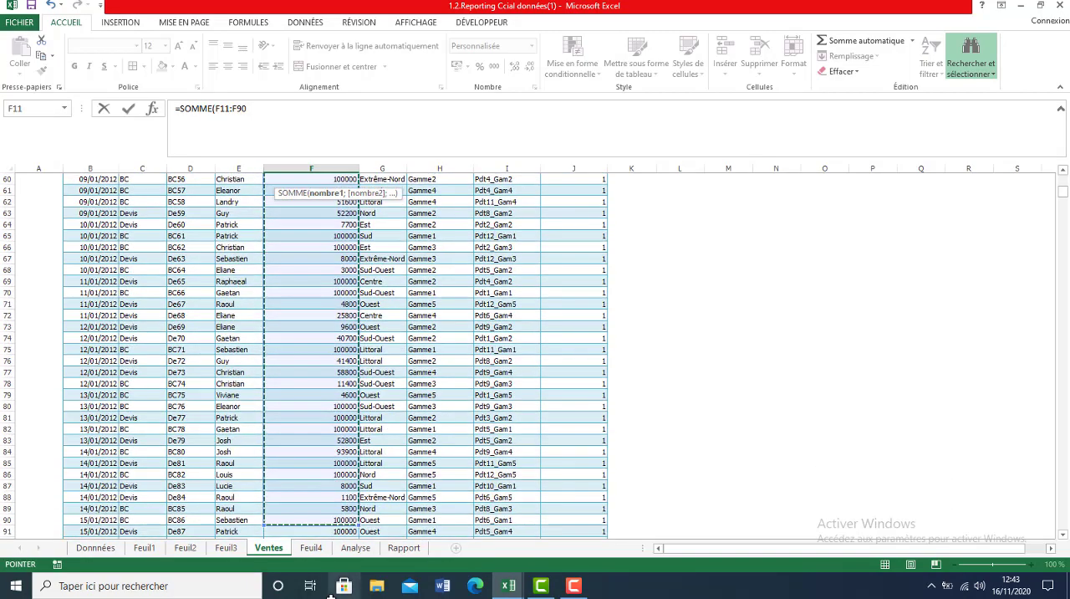
click(240, 108)
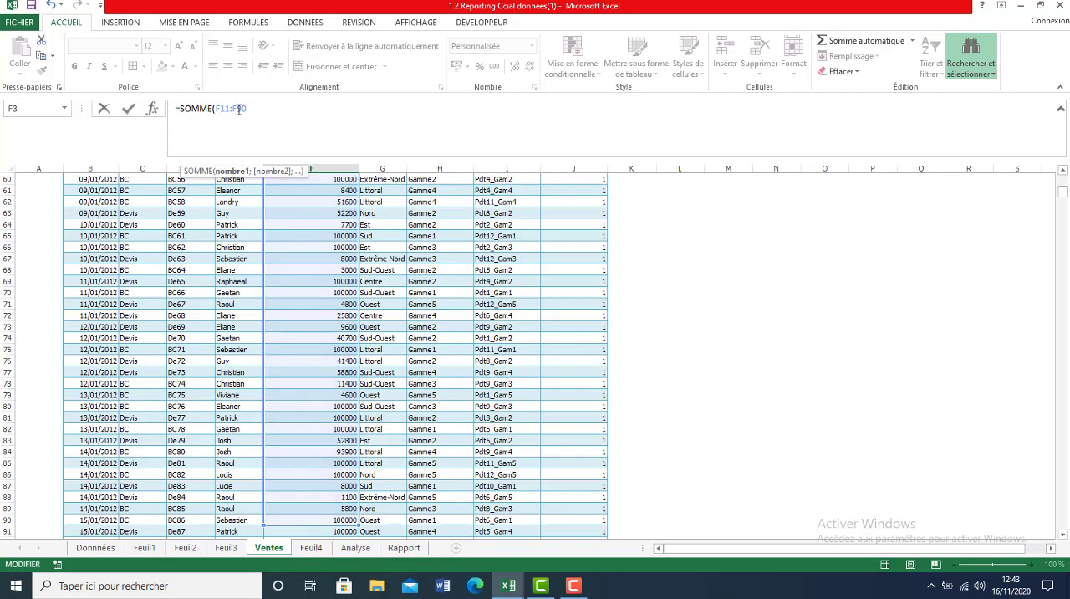
text(999)
key(Return)
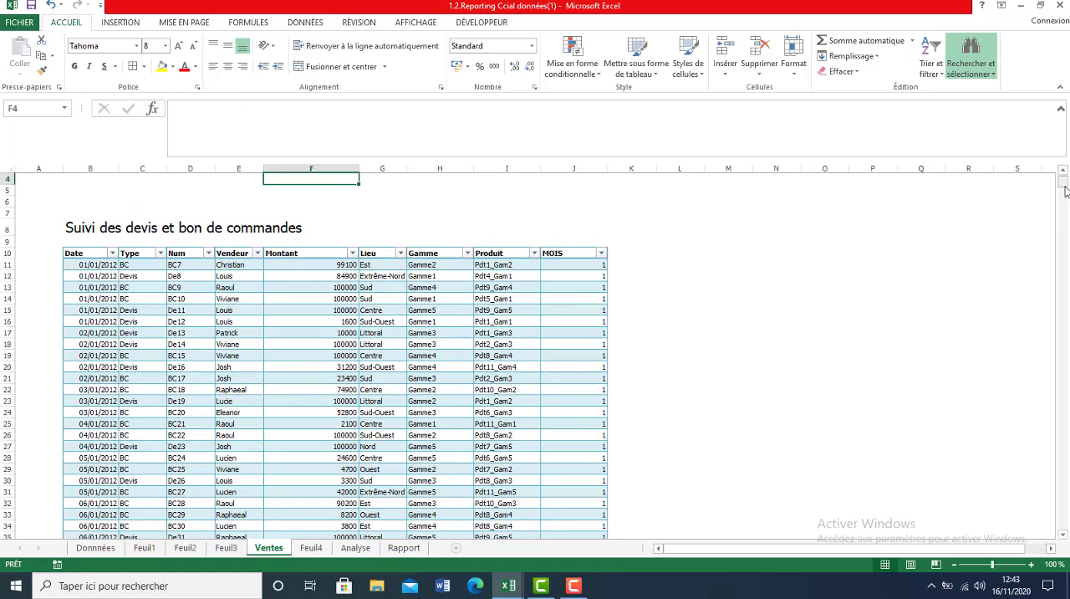
drag(1063, 181, 1063, 159)
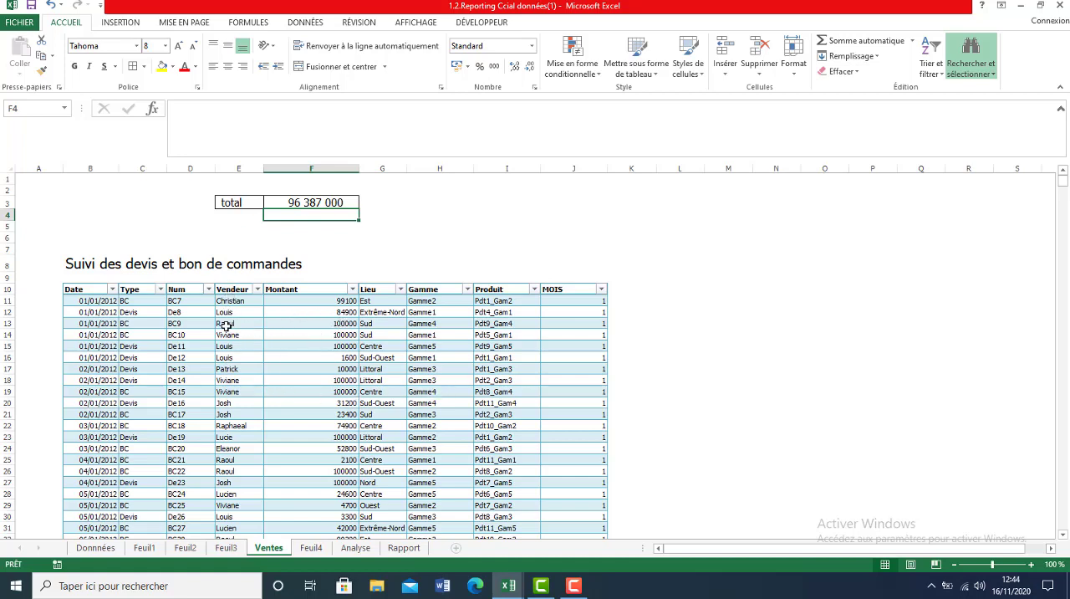
Sort the sales table by the Vendeur column from A to Z.
drag(235, 301, 243, 380)
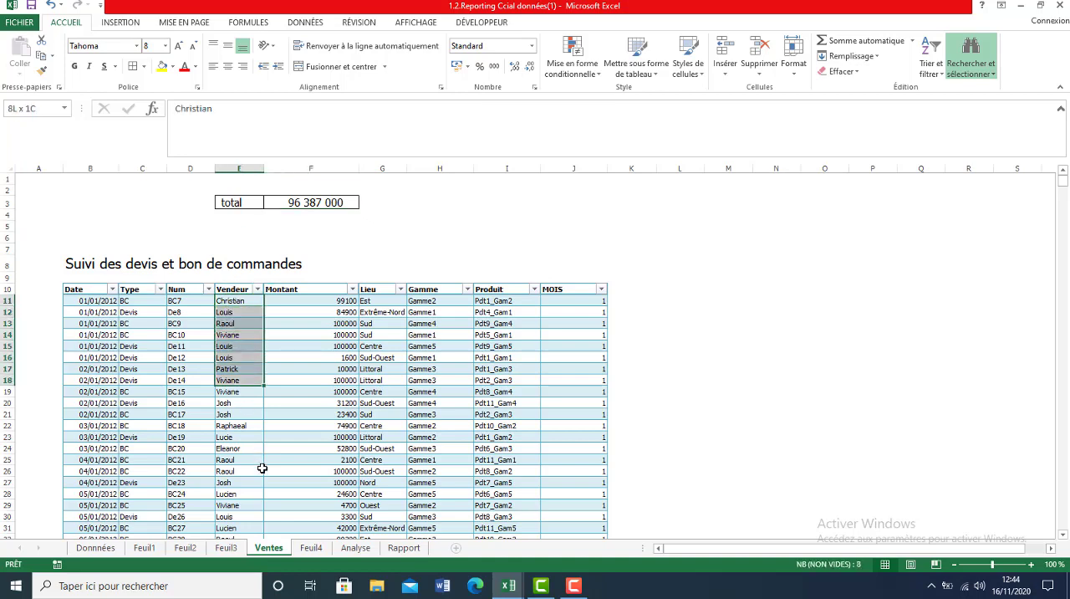
drag(263, 468, 261, 472)
click(260, 503)
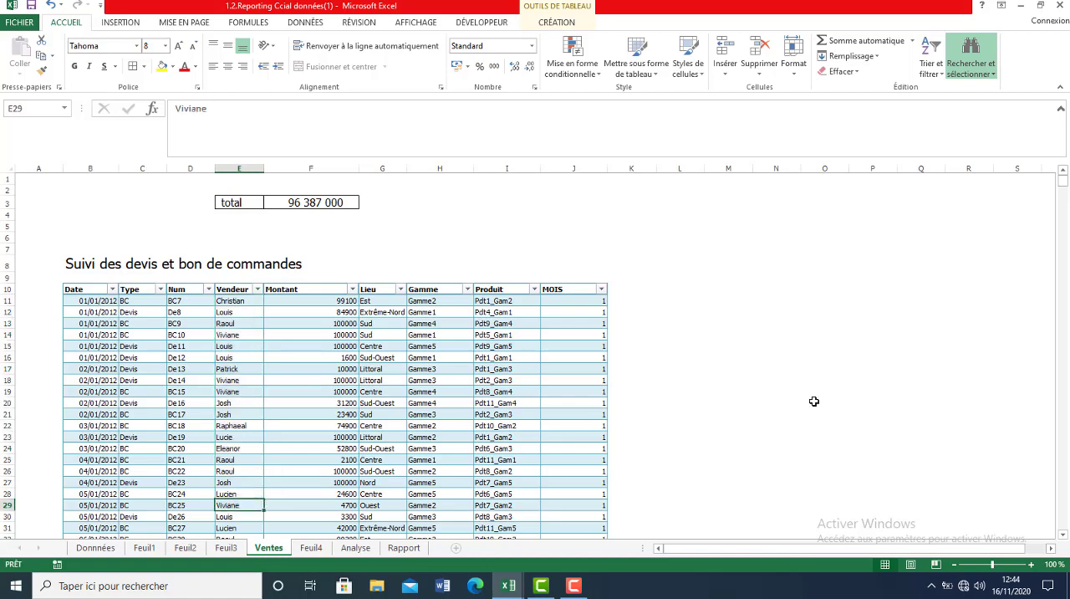
drag(1065, 189, 1024, 82)
click(258, 290)
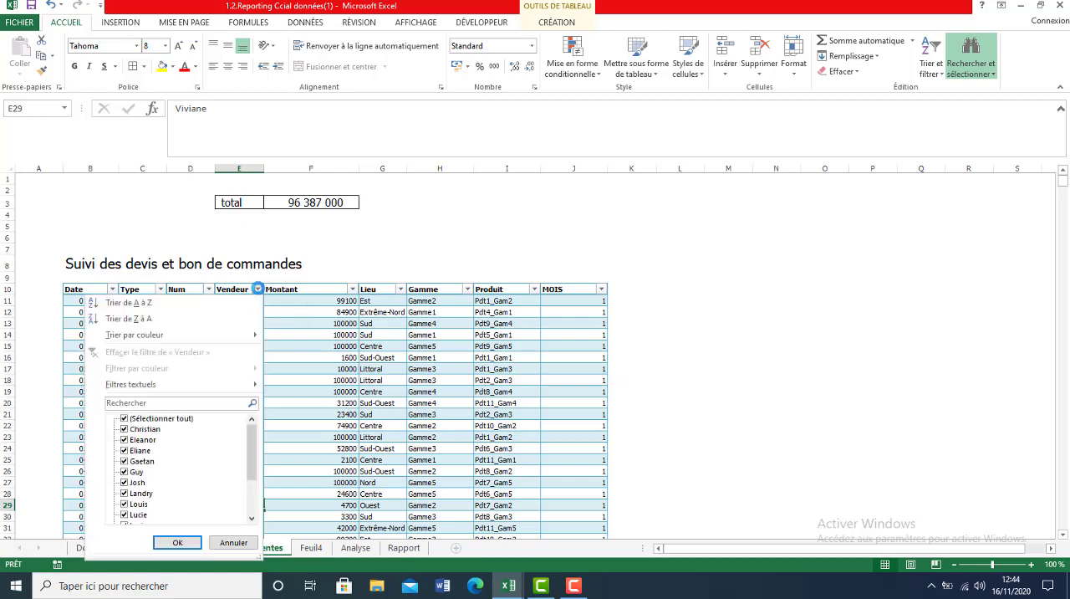
click(148, 307)
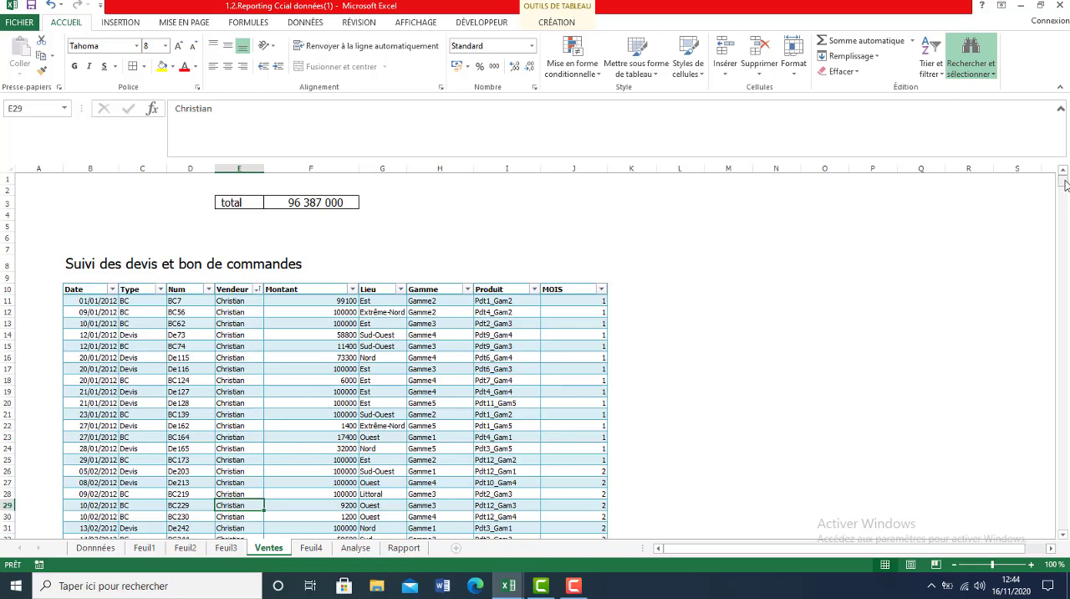
Filter the Vendeur column to show only the first salesperson in the list.
mouse_move(1066, 184)
mouse_down()
mouse_move(1066, 205)
mouse_move(1065, 184)
mouse_up()
click(258, 290)
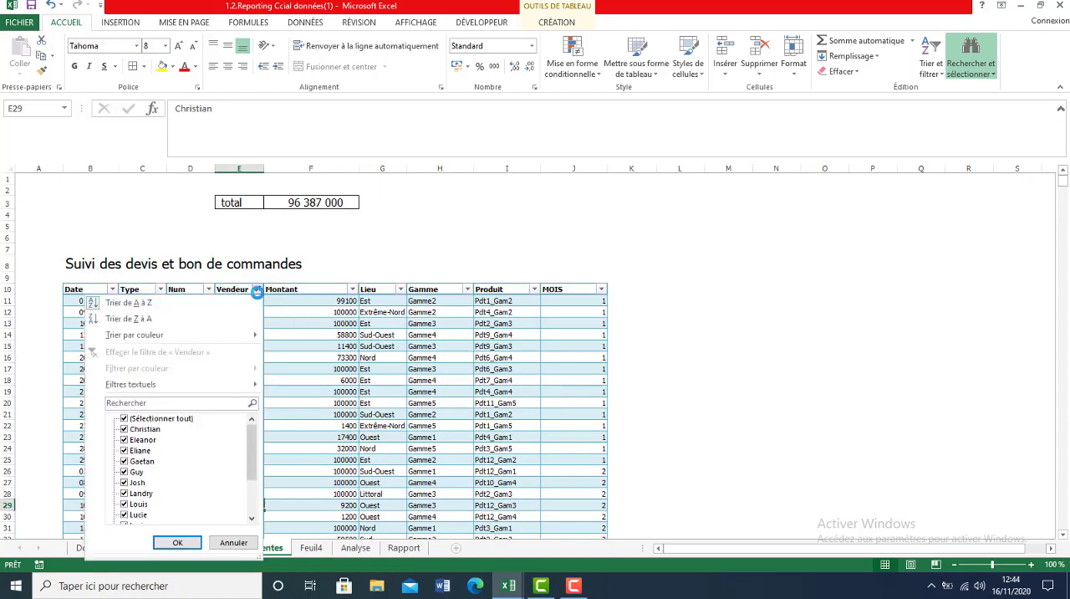
click(125, 419)
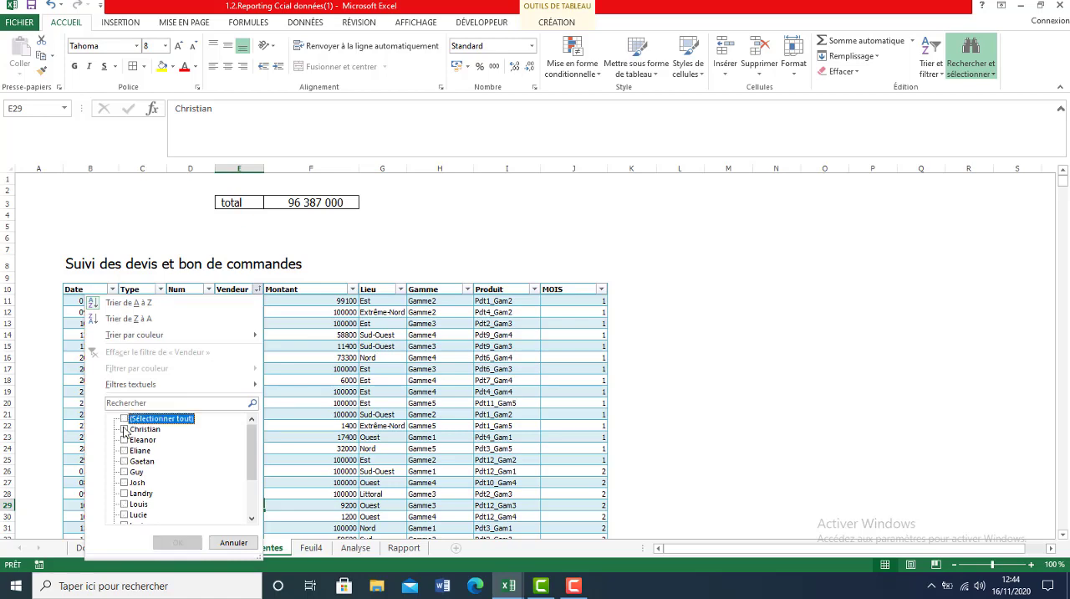
click(125, 429)
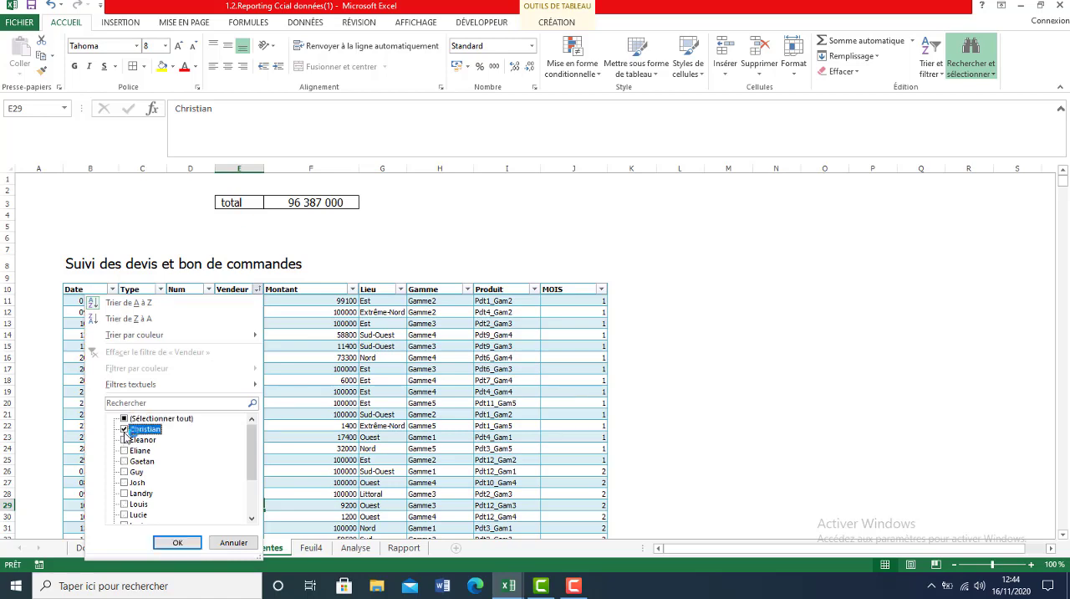
click(178, 542)
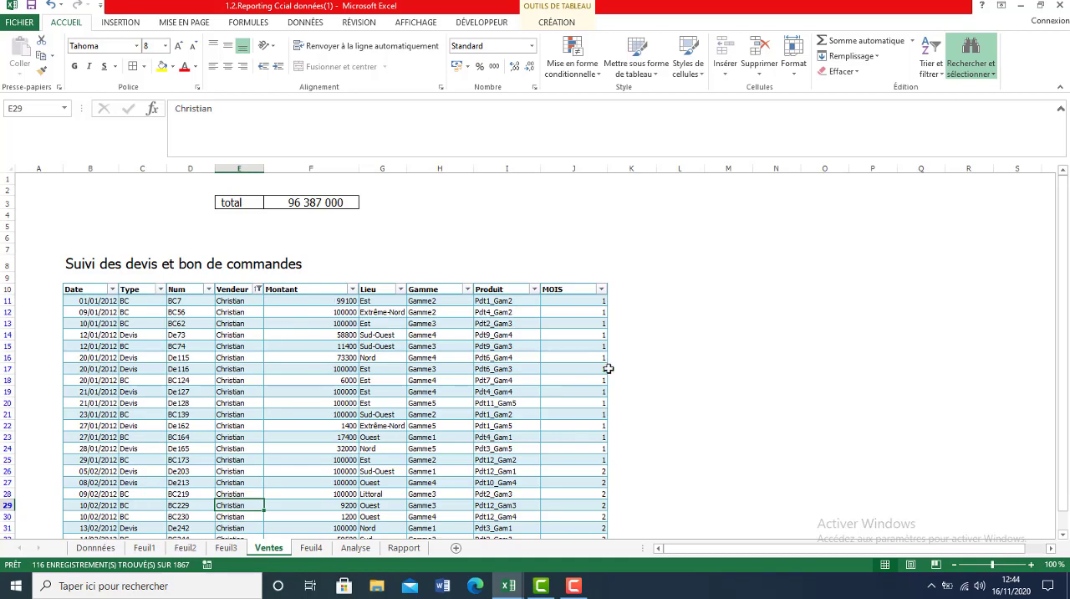
Examine the filtered rows down to the end of the table, and return to the total above it.
drag(1063, 225, 1069, 281)
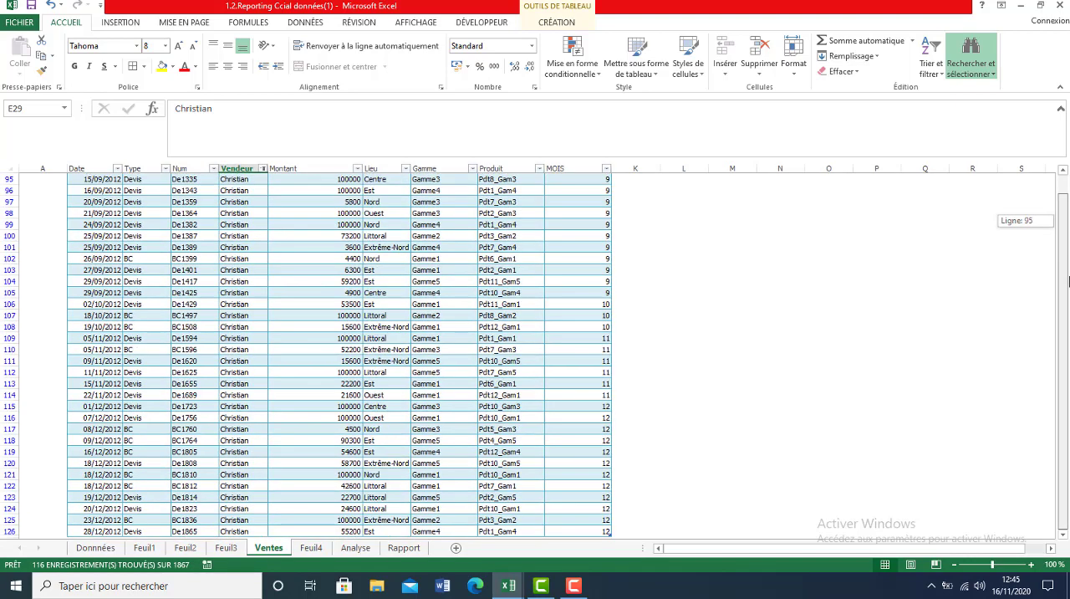
click(698, 449)
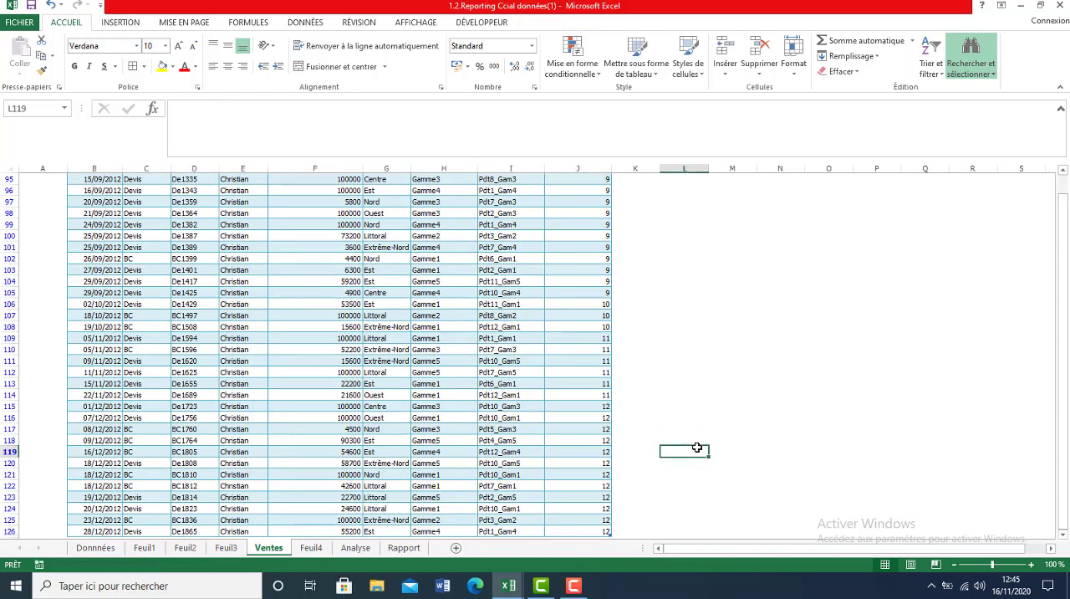
key(Down)
key(Down)
key(Down)
key(Down)
key(Down)
key(Down)
key(Down)
key(Down)
key(Down)
key(Down)
key(Down)
key(Down)
key(Down)
key(Down)
key(Down)
key(Down)
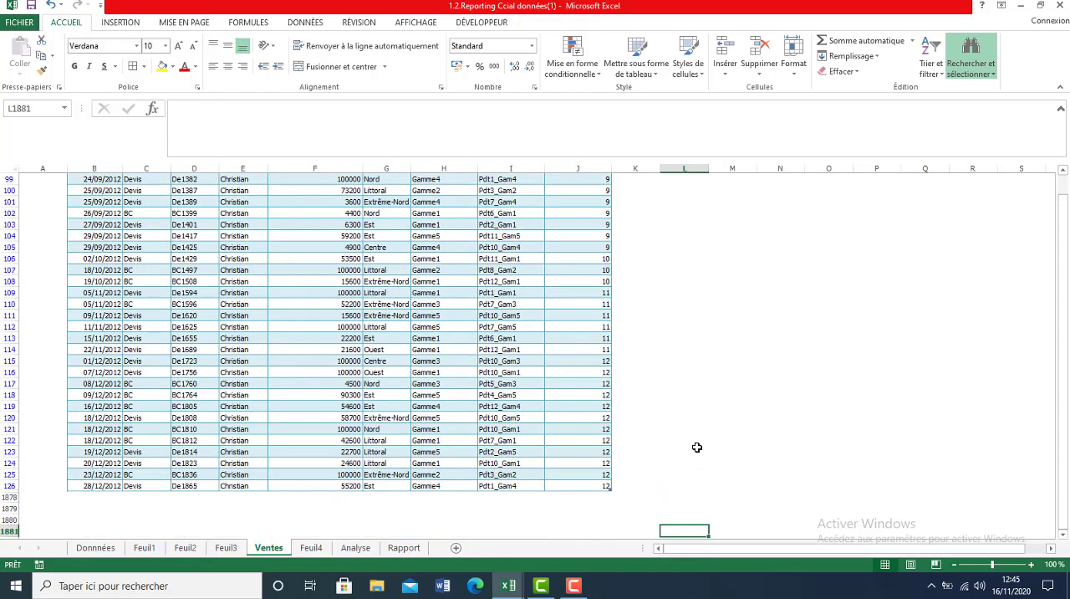
key(Up)
key(Up)
key(Up)
key(Up)
key(Up)
key(Up)
key(Up)
key(Up)
key(Up)
key(Up)
key(Up)
key(Up)
key(Up)
key(Up)
key(Up)
key(Up)
key(Up)
key(Up)
key(Up)
key(Up)
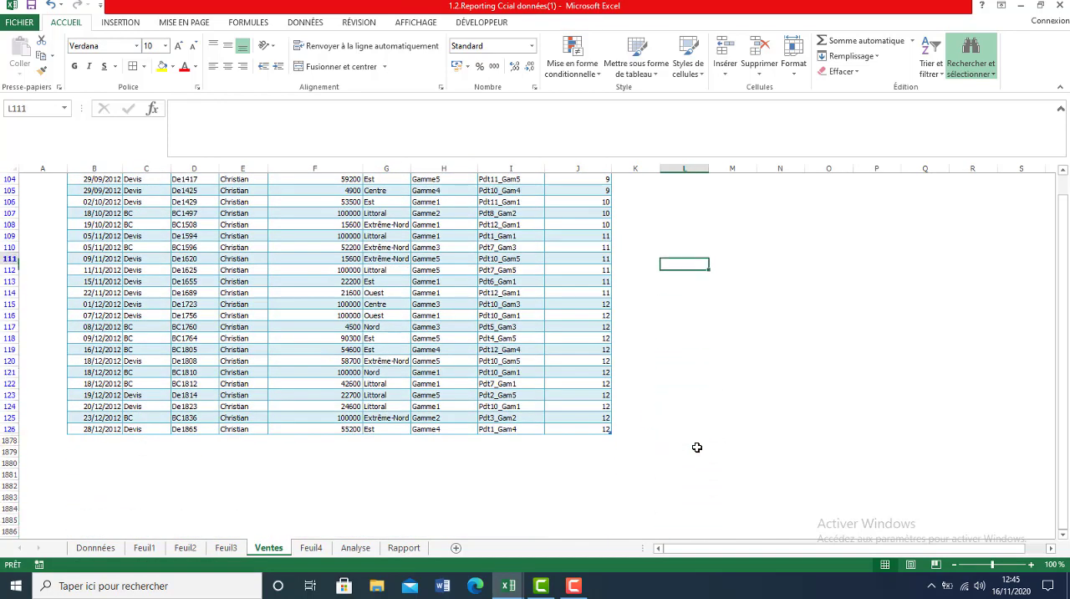
key(Up)
key(Up)
key(Up)
key(Up)
key(Up)
key(Up)
key(Up)
key(Up)
key(Up)
key(Up)
key(Up)
key(Up)
key(Up)
key(Up)
key(Up)
key(Up)
key(Up)
key(Up)
key(Up)
key(Up)
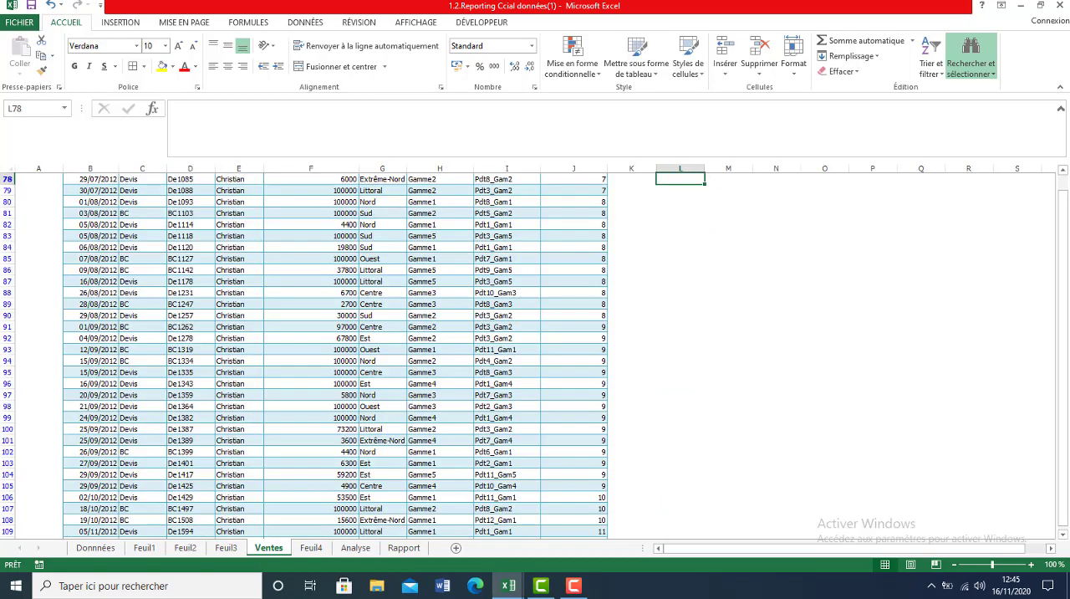
drag(1068, 440, 1052, 322)
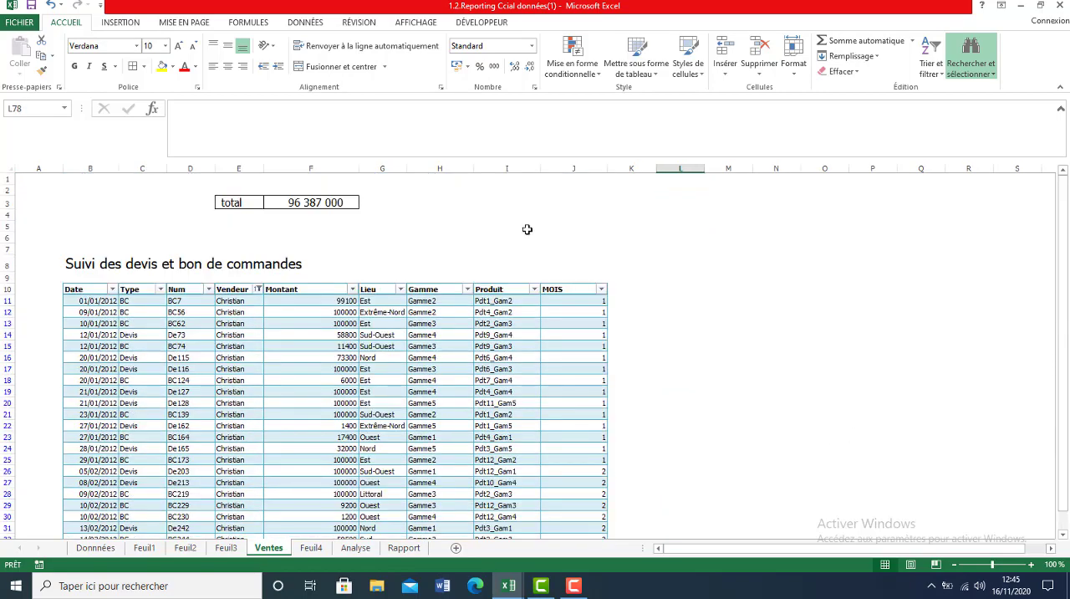
Replace the SOMME formula in total cell F3 with the SOUS.TOTAL function, using 9 - SOMME as its first argument.
click(315, 202)
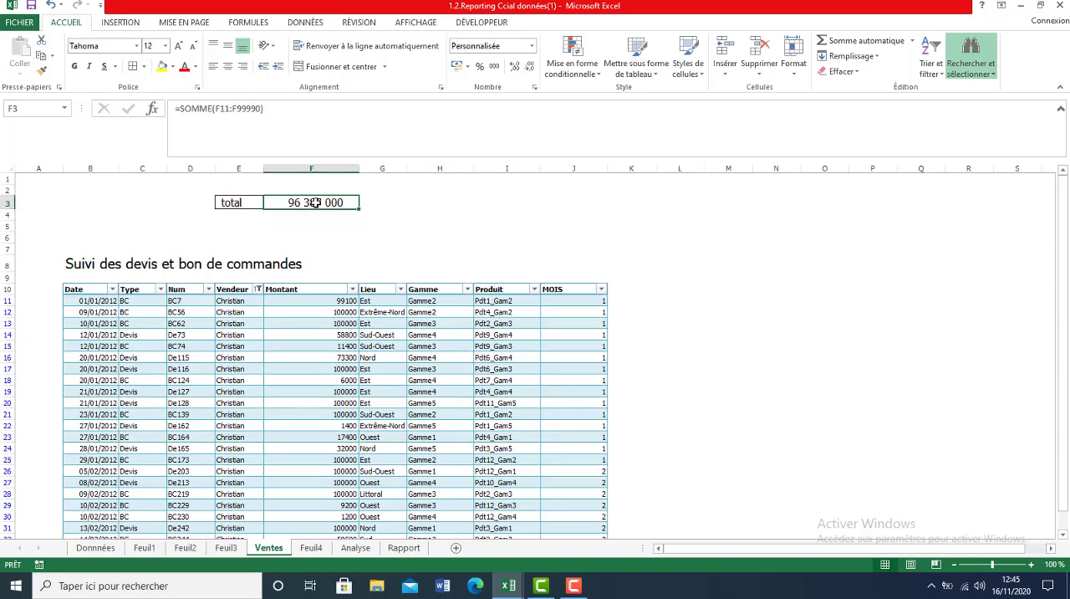
drag(266, 108, 188, 110)
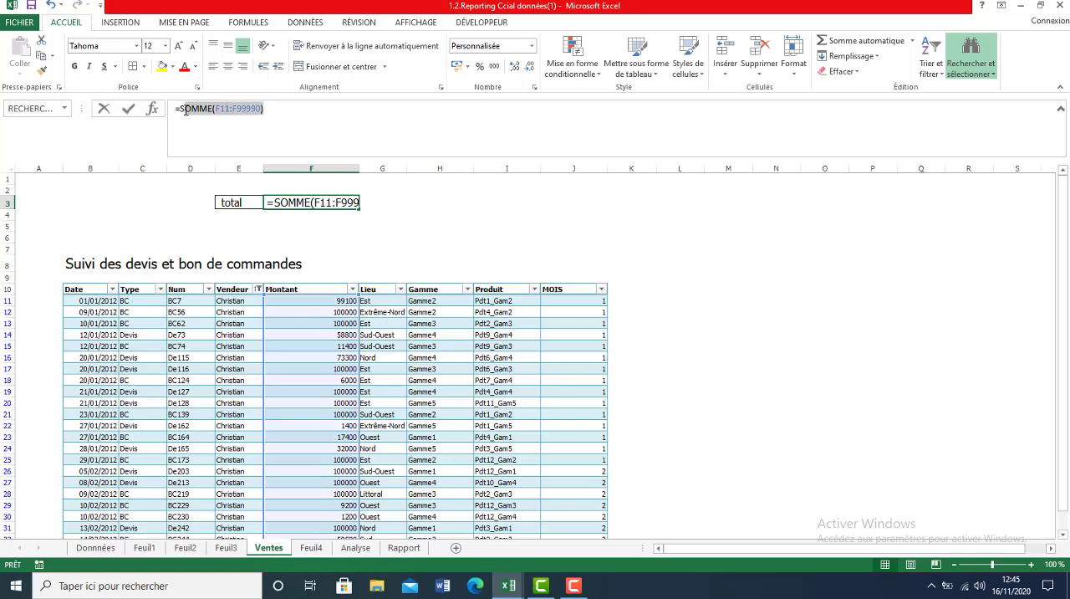
text(OUS)
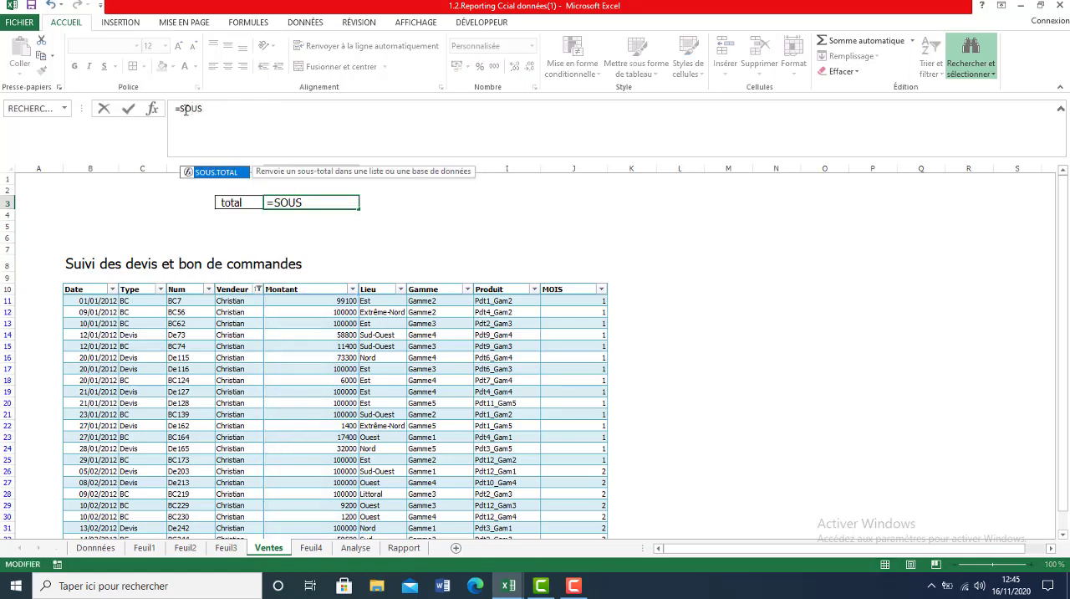
double_click(233, 173)
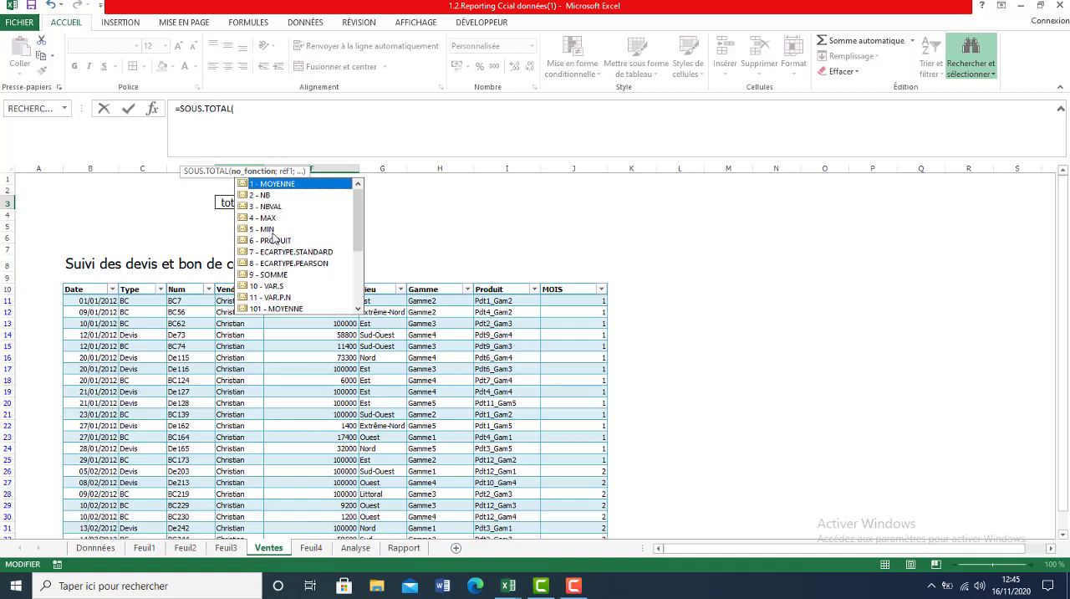
click(265, 277)
double_click(265, 277)
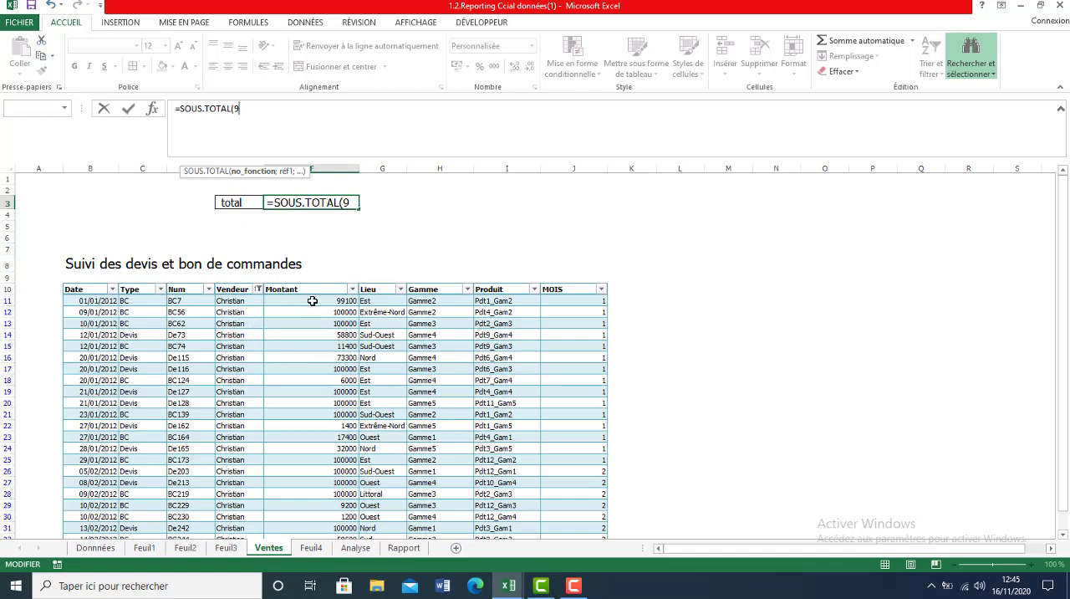
click(319, 301)
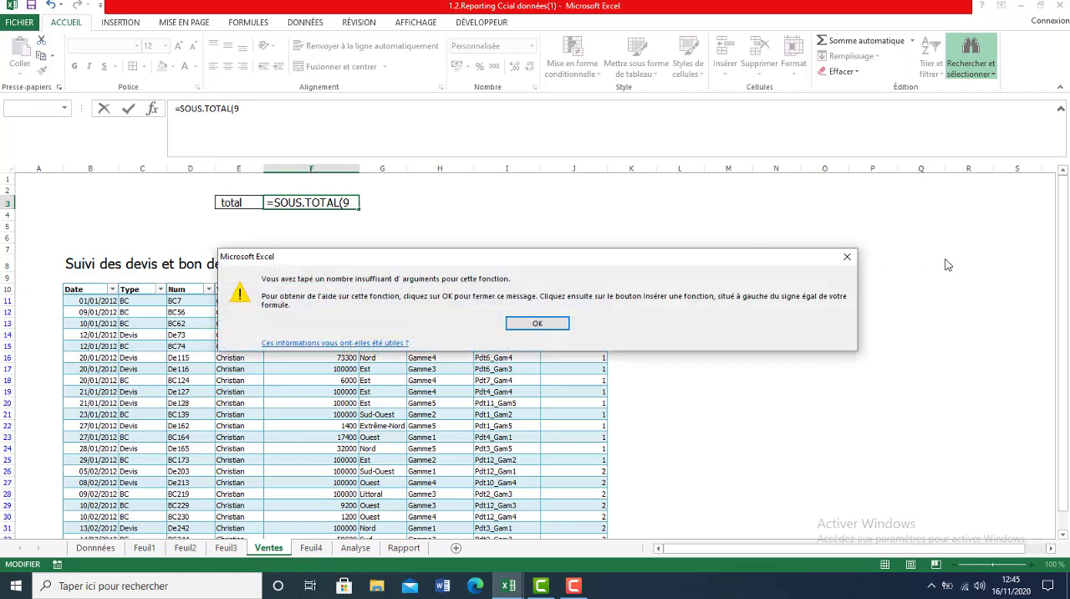
click(849, 259)
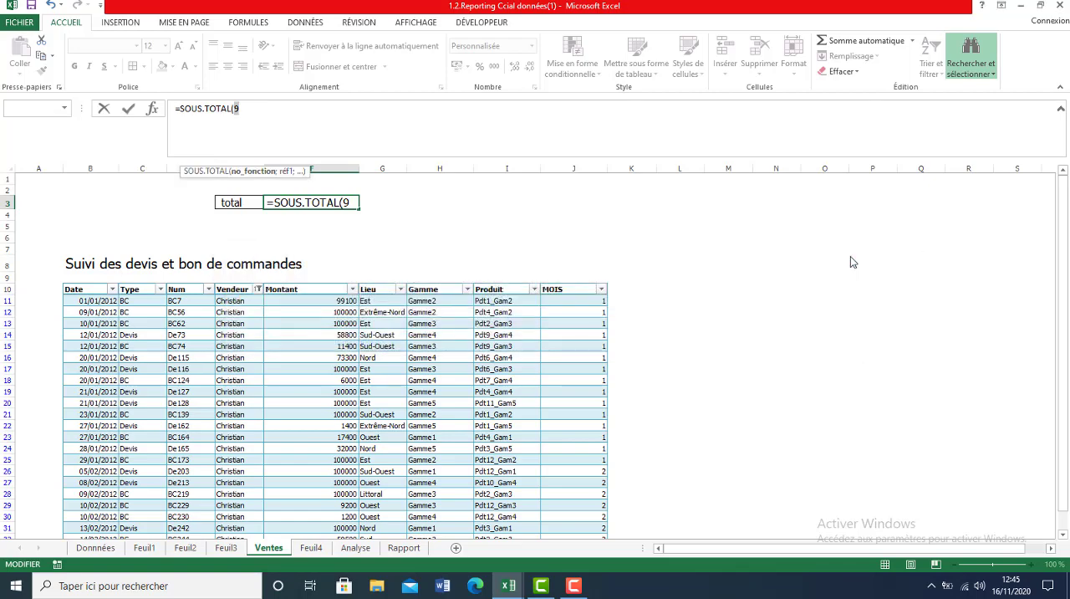
text(.)
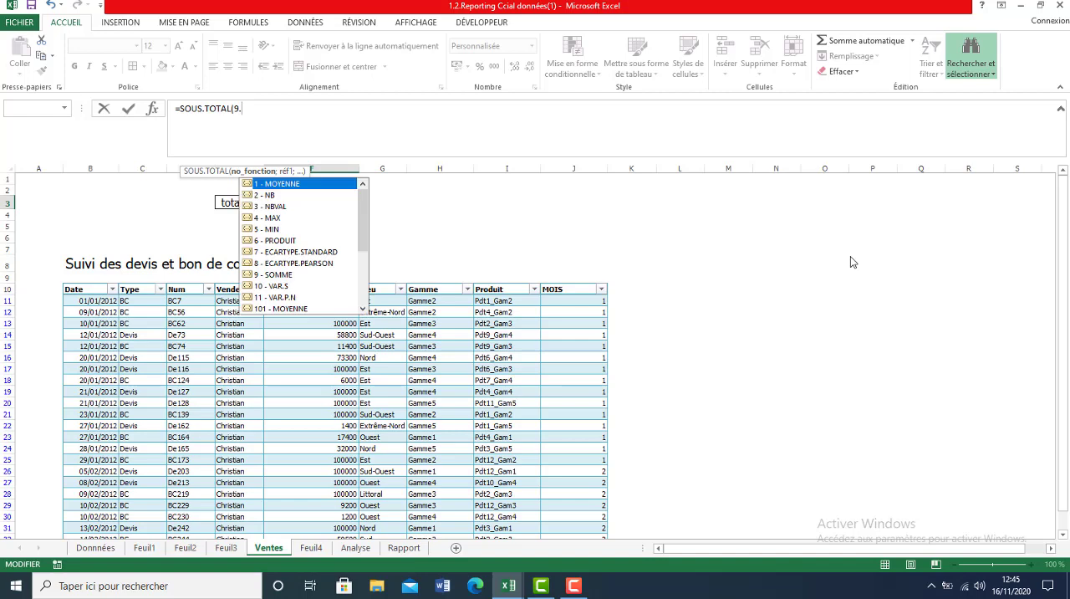
key(BackSpace)
text(;)
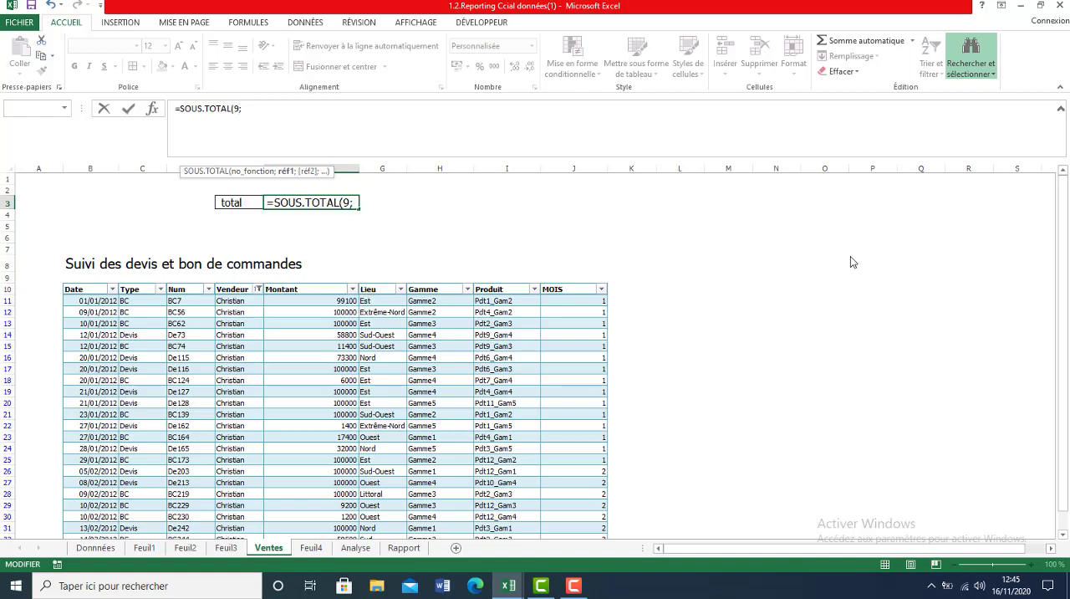
Complete the SOUS.TOTAL formula in F3 with the Montant range F11:F99993 as its reference.
click(321, 300)
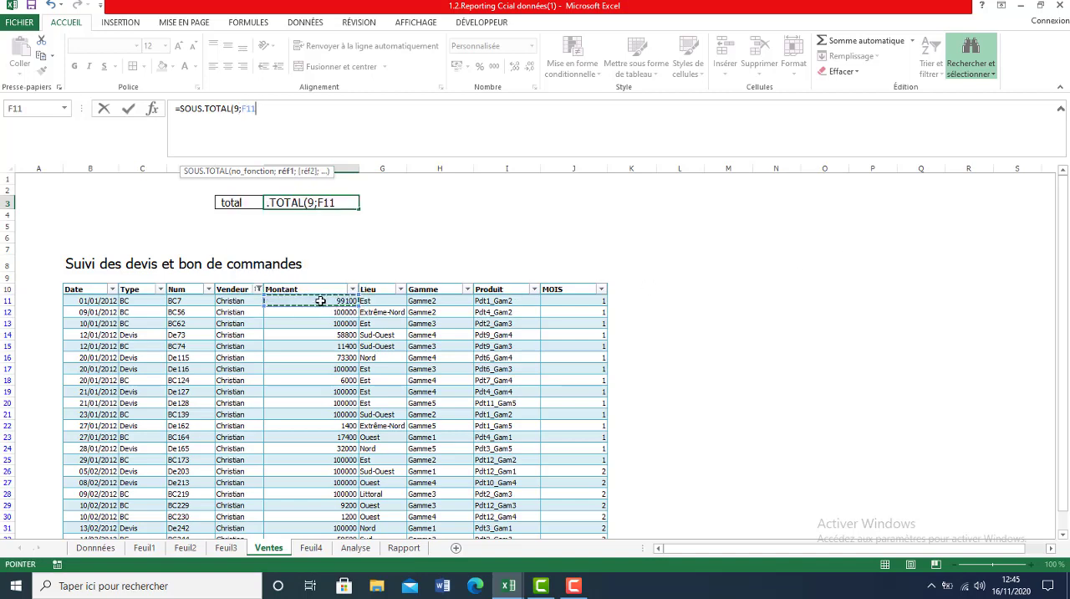
drag(320, 300, 307, 540)
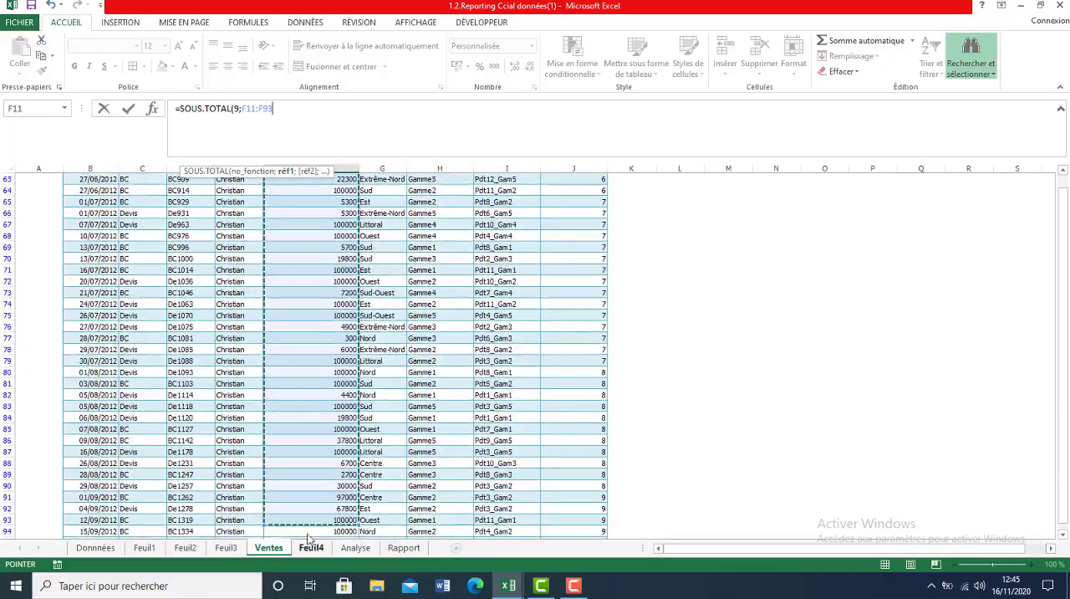
click(264, 109)
text(999)
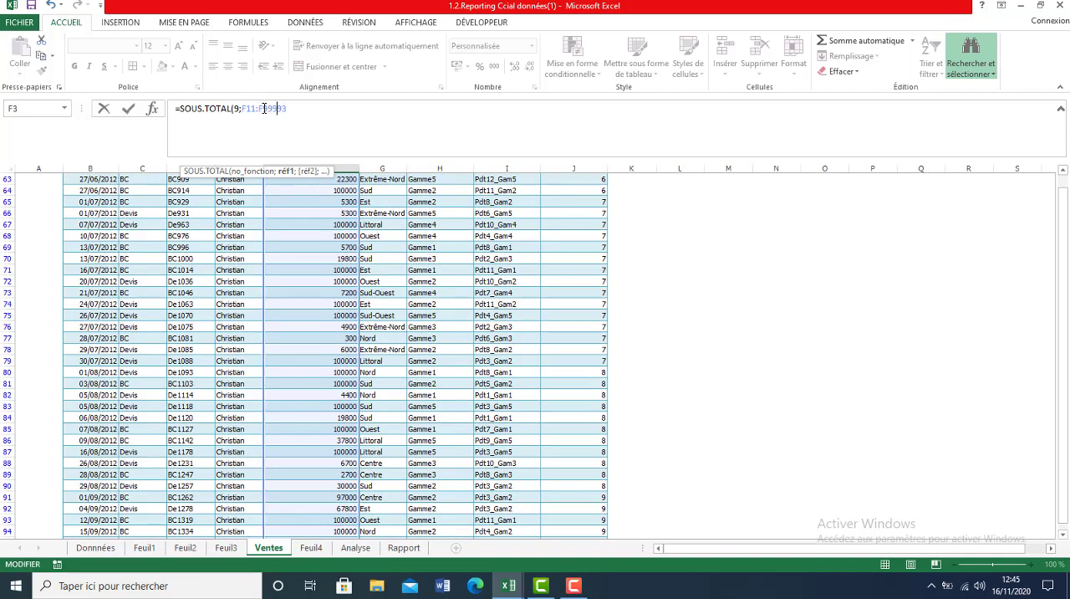
key(Return)
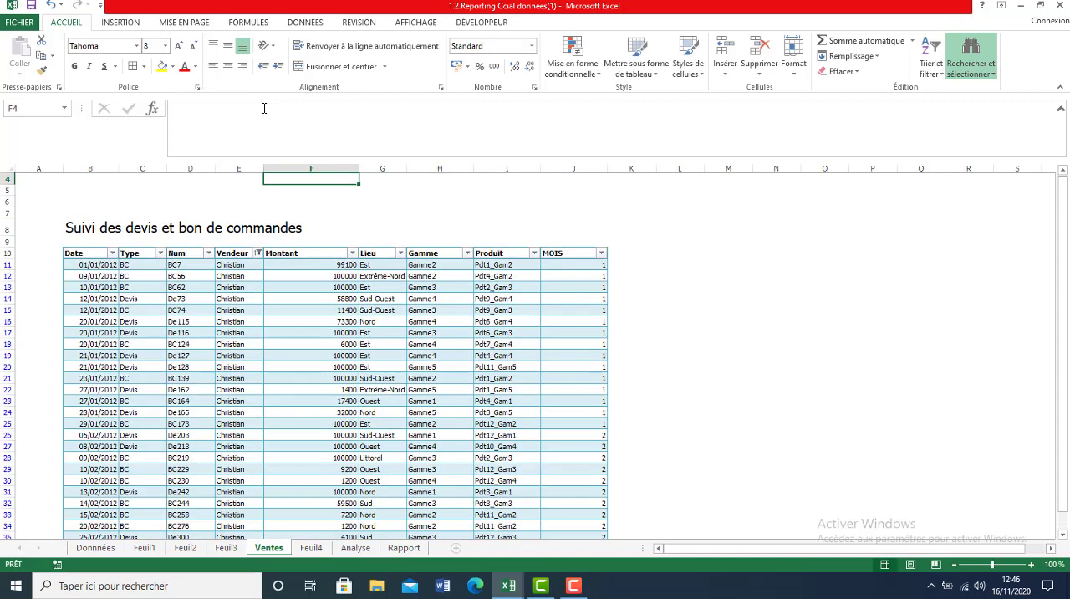
drag(1064, 312, 1046, 241)
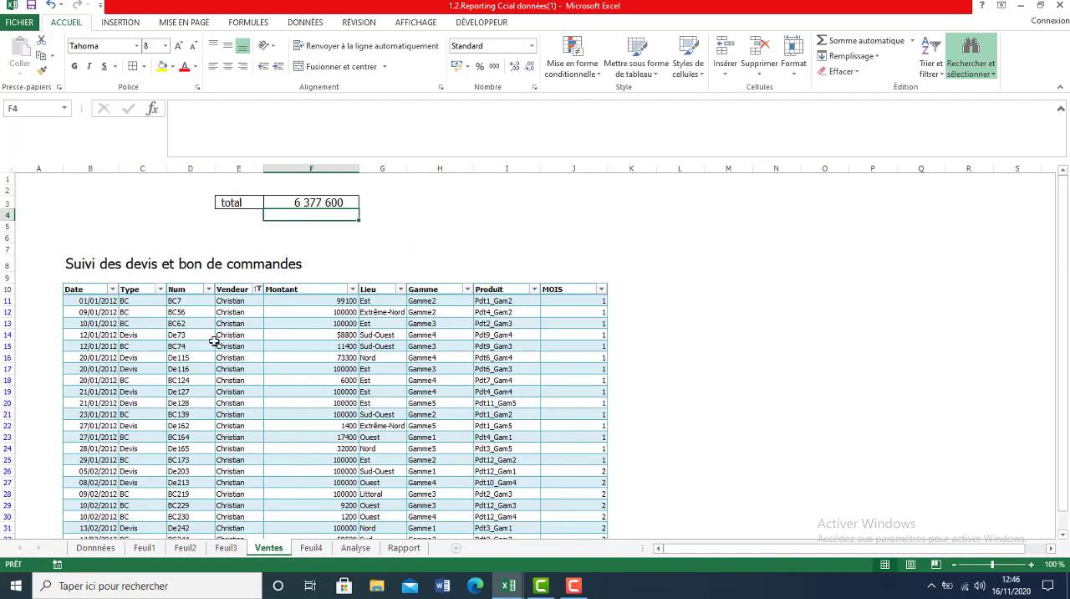
Filter the Vendeur column to show only the third salesperson in the list.
click(260, 290)
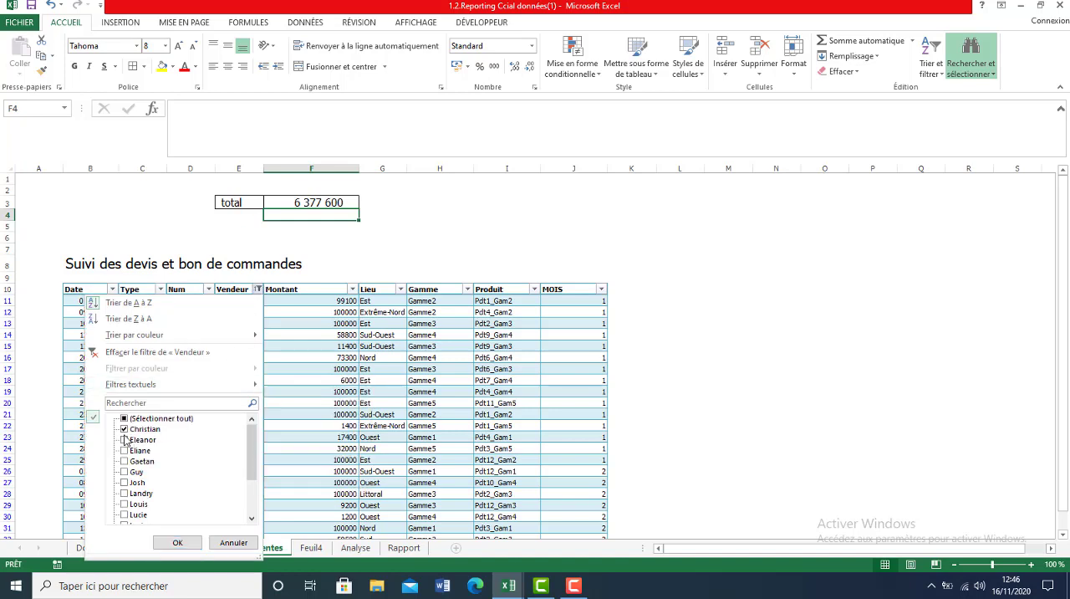
click(125, 440)
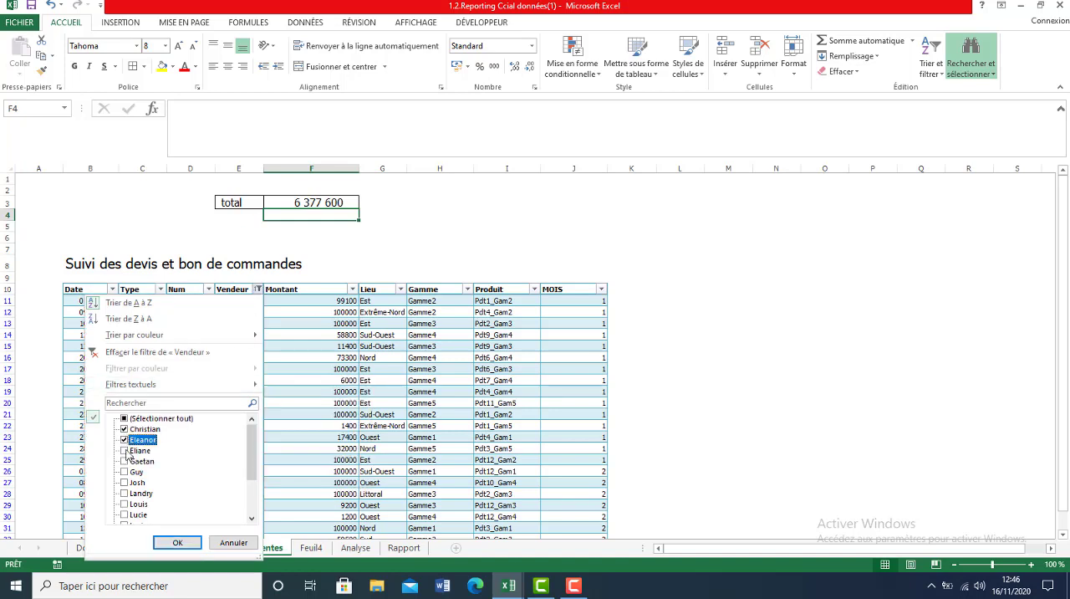
click(125, 452)
click(124, 438)
click(124, 430)
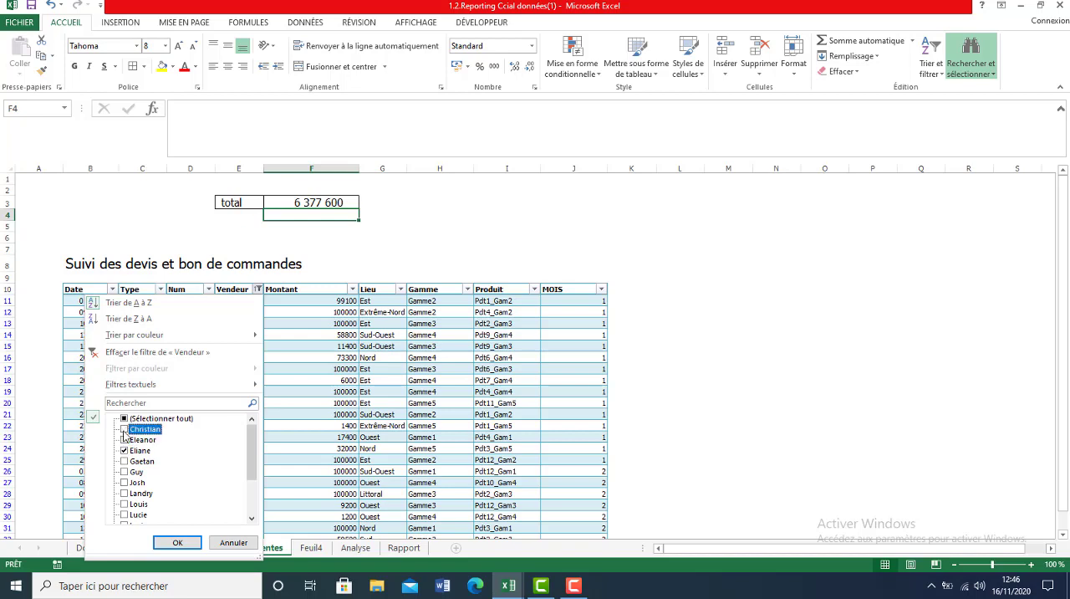
click(178, 544)
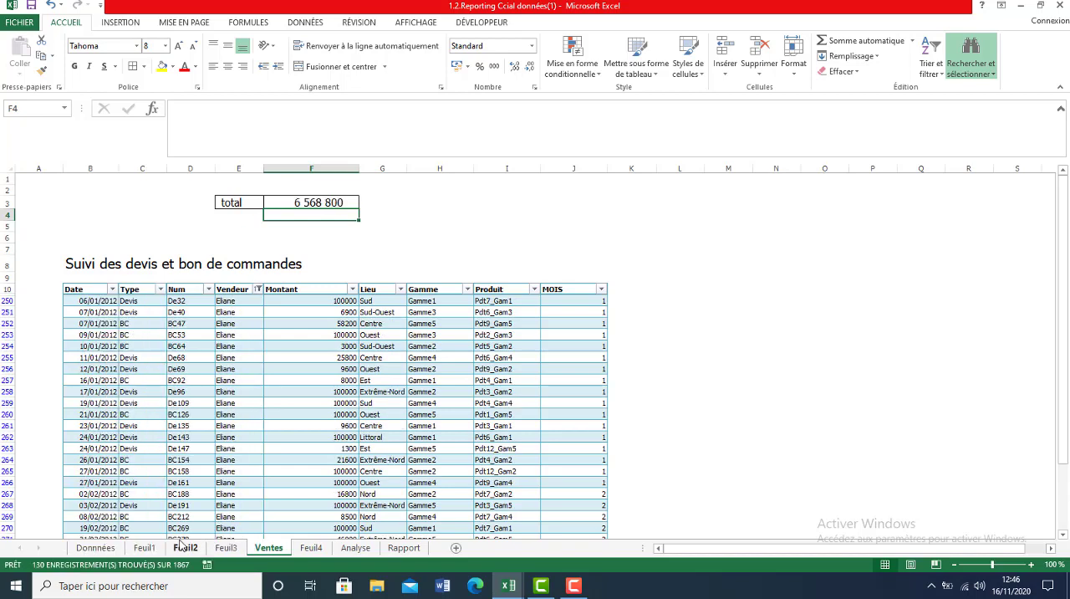
Change the Vendeur filter to show only the seventh salesperson in the list.
click(259, 290)
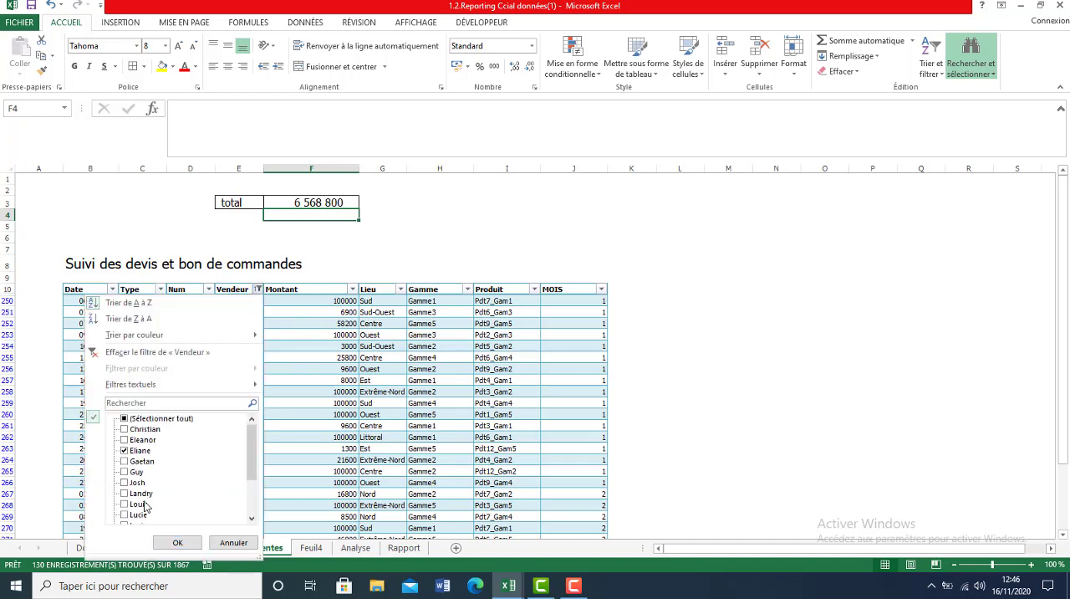
click(132, 494)
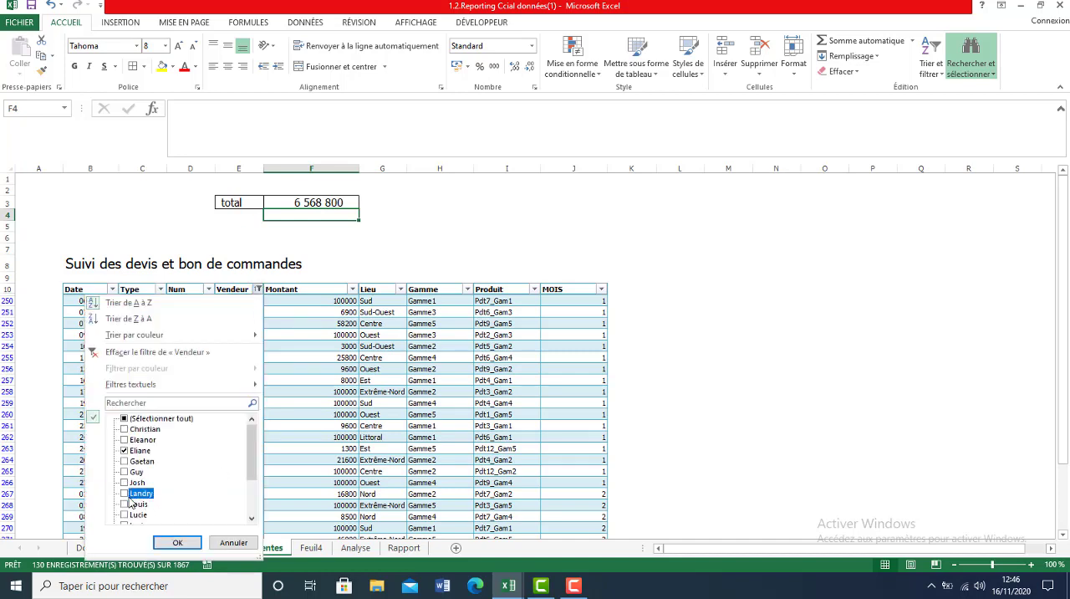
click(126, 453)
click(186, 543)
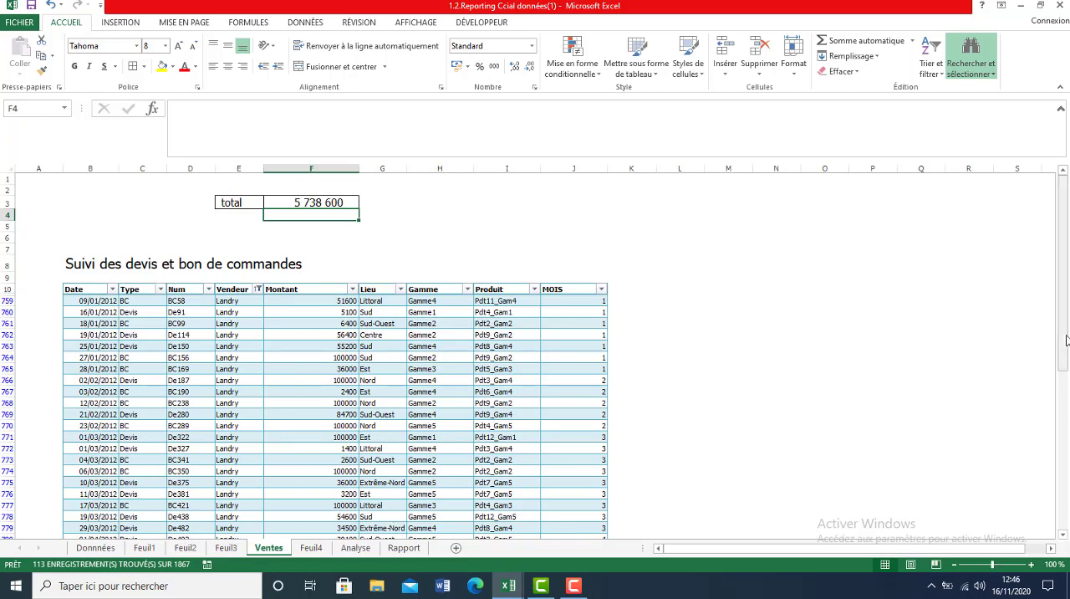
drag(1067, 298, 1059, 266)
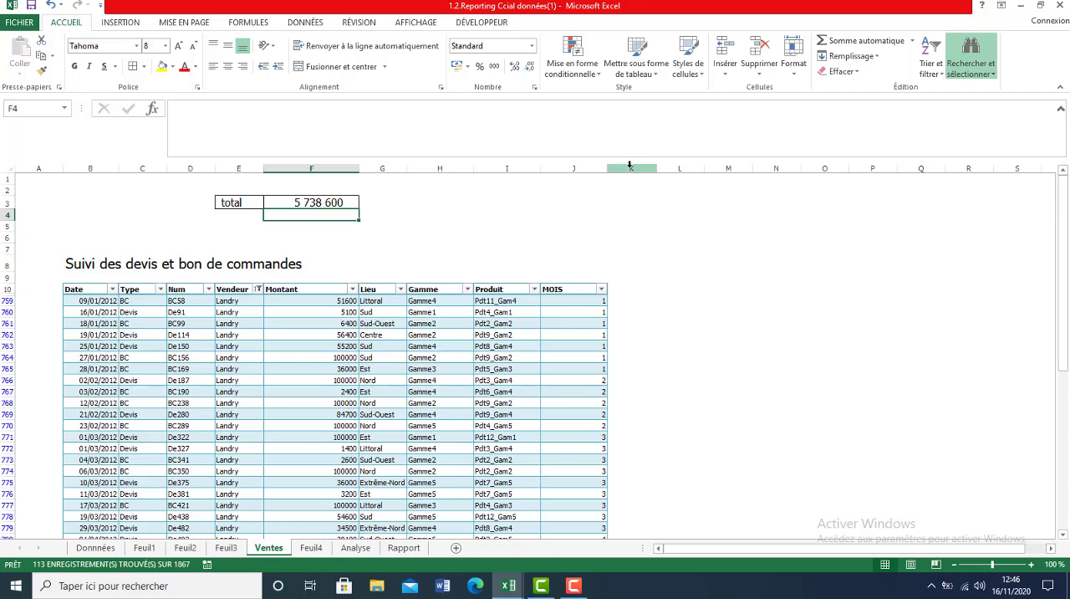
Show all salespeople again in the Vendeur column's filter.
click(259, 289)
click(125, 418)
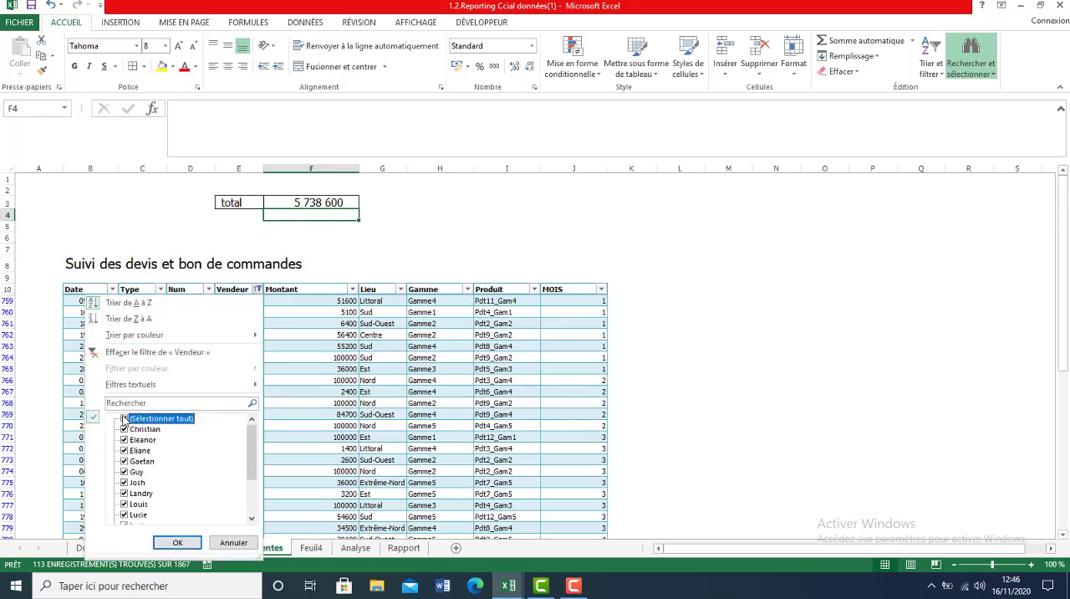
click(178, 542)
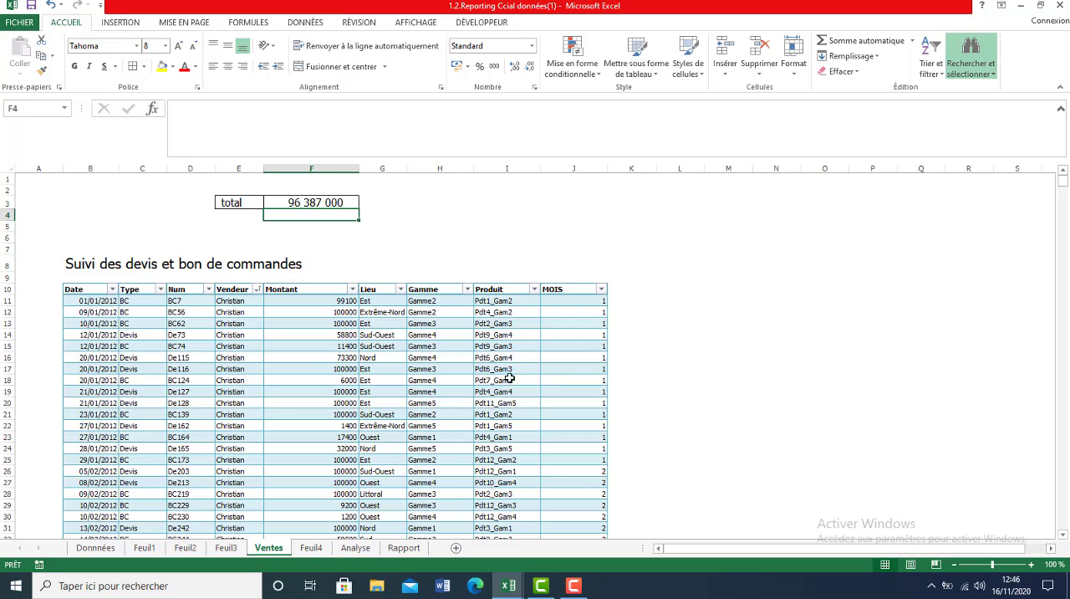
Filter the Produit column to show only Pdt1_Gam4.
click(534, 289)
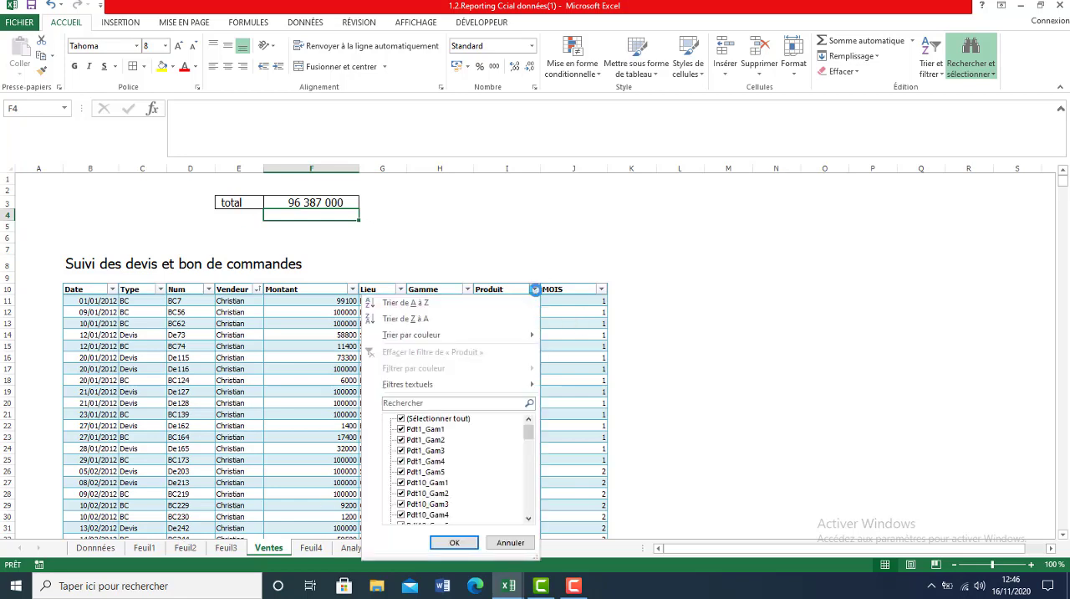
click(403, 419)
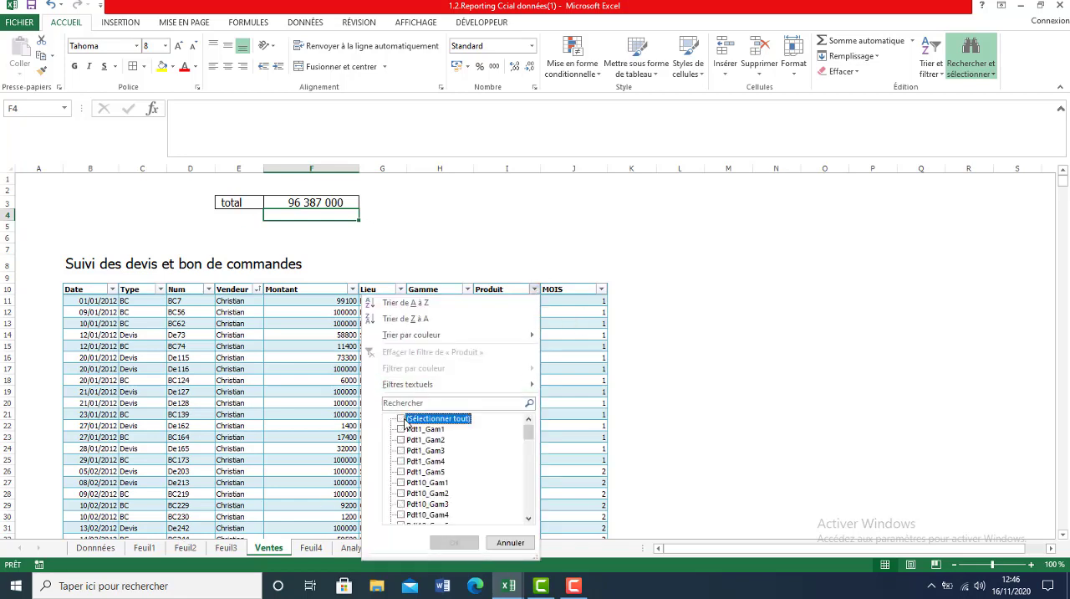
click(402, 461)
click(455, 541)
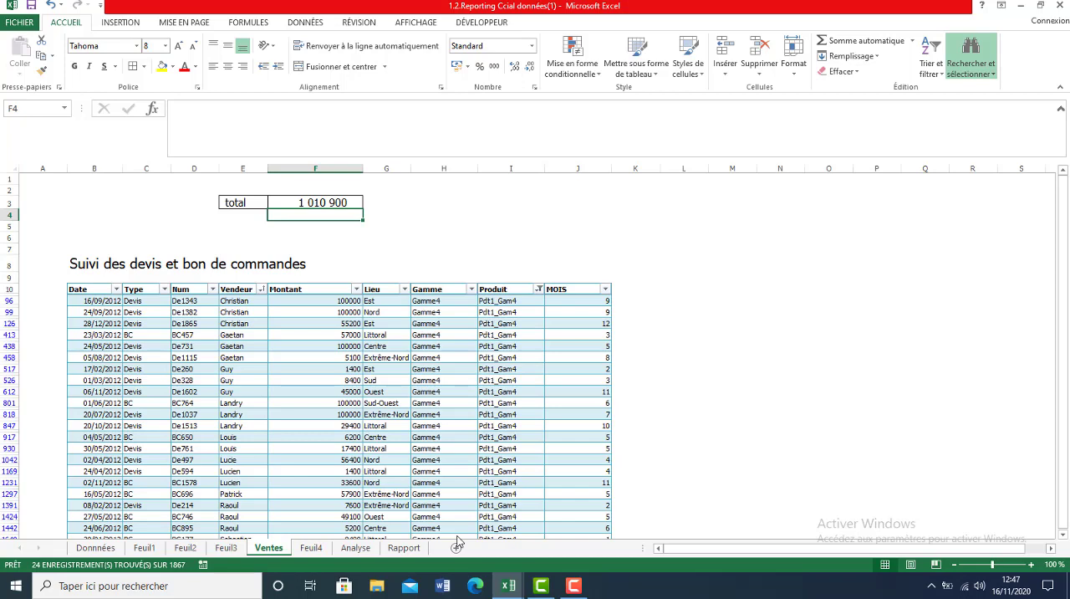
click(1067, 363)
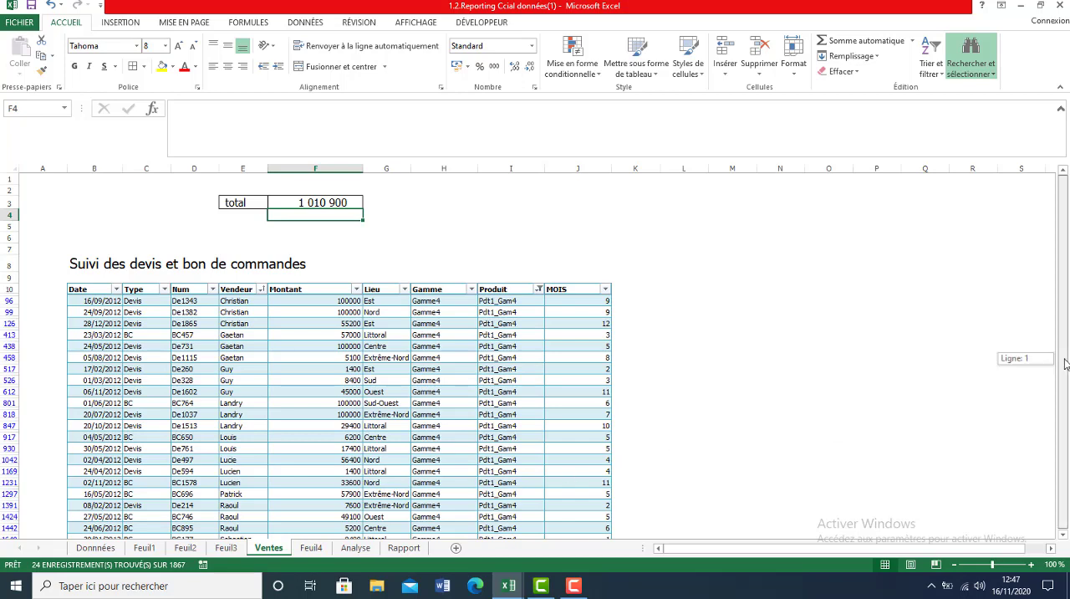
drag(1066, 363, 1058, 332)
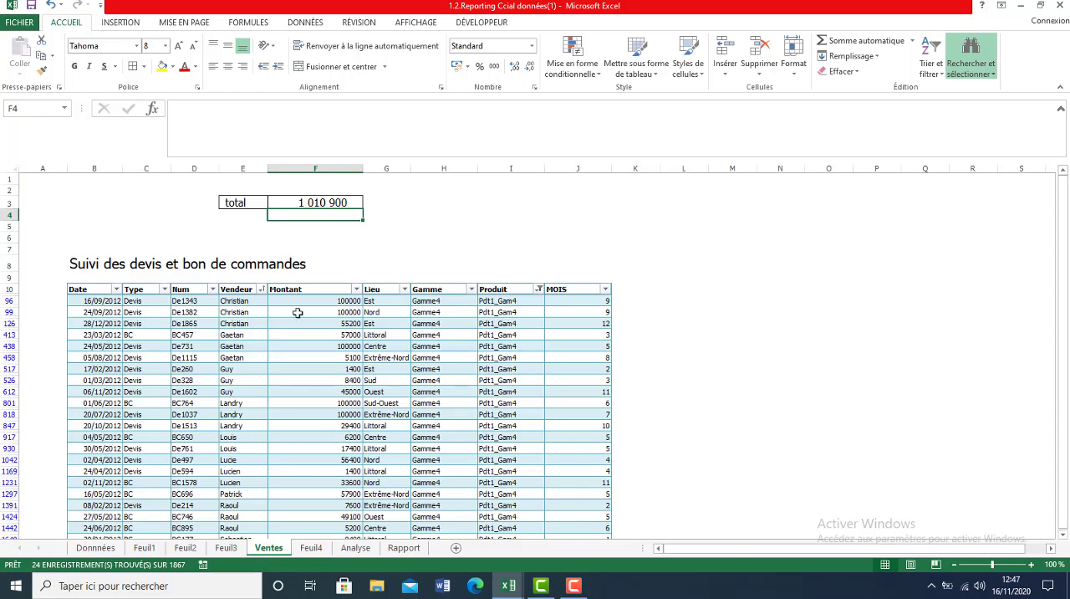
Select all the data of the filtered sales table and copy it.
drag(97, 291, 149, 336)
click(218, 344)
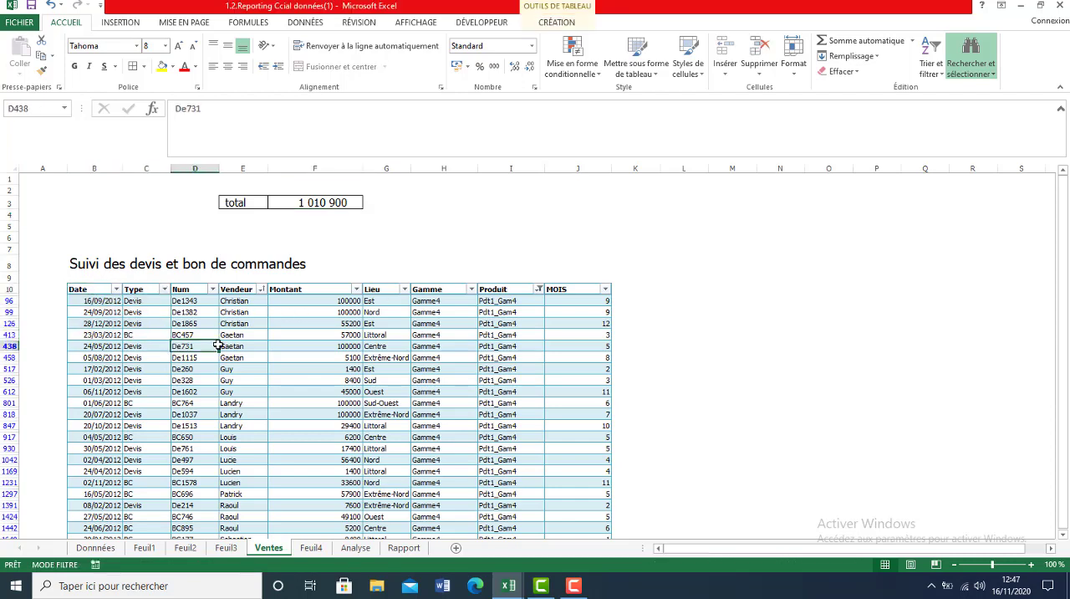
key(ctrl+a)
key(ctrl+a)
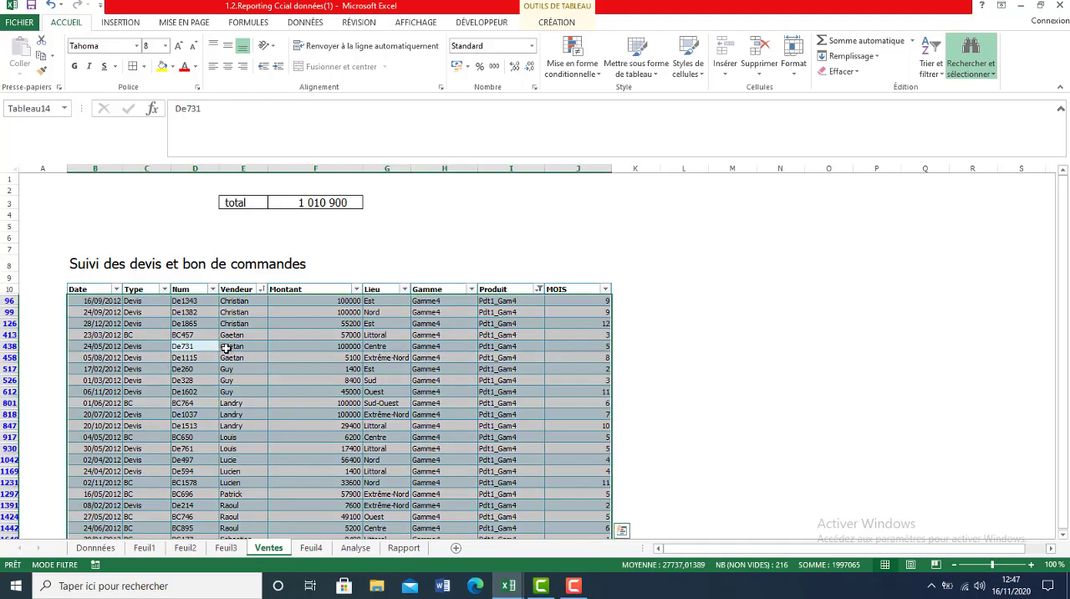
key(ctrl+c)
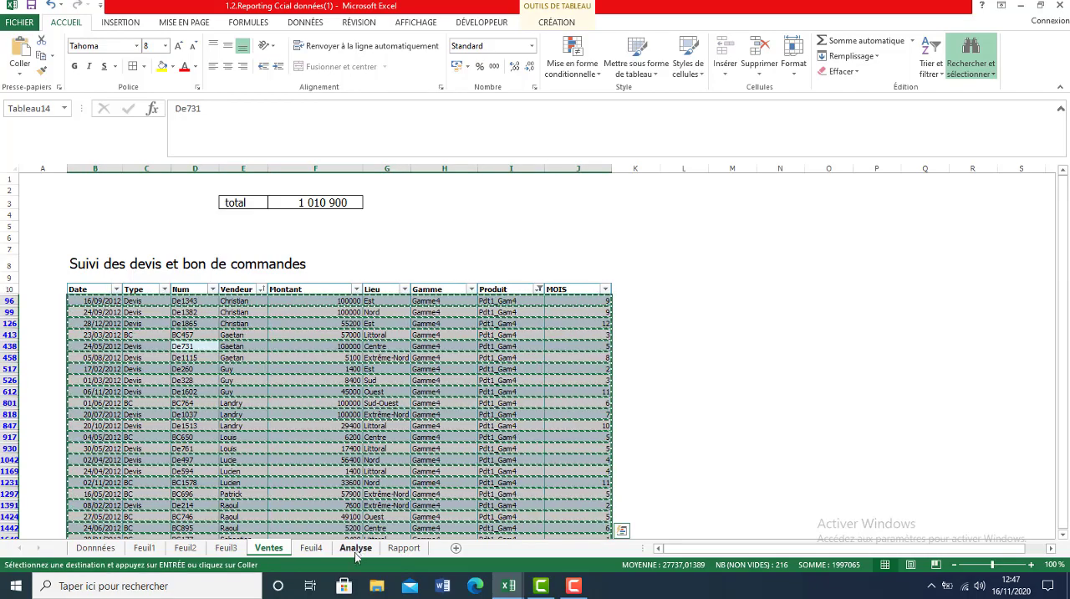
Add a new sheet after Rapport, paste the copied table data at D3, and inspect the formula in cell L3.
click(404, 548)
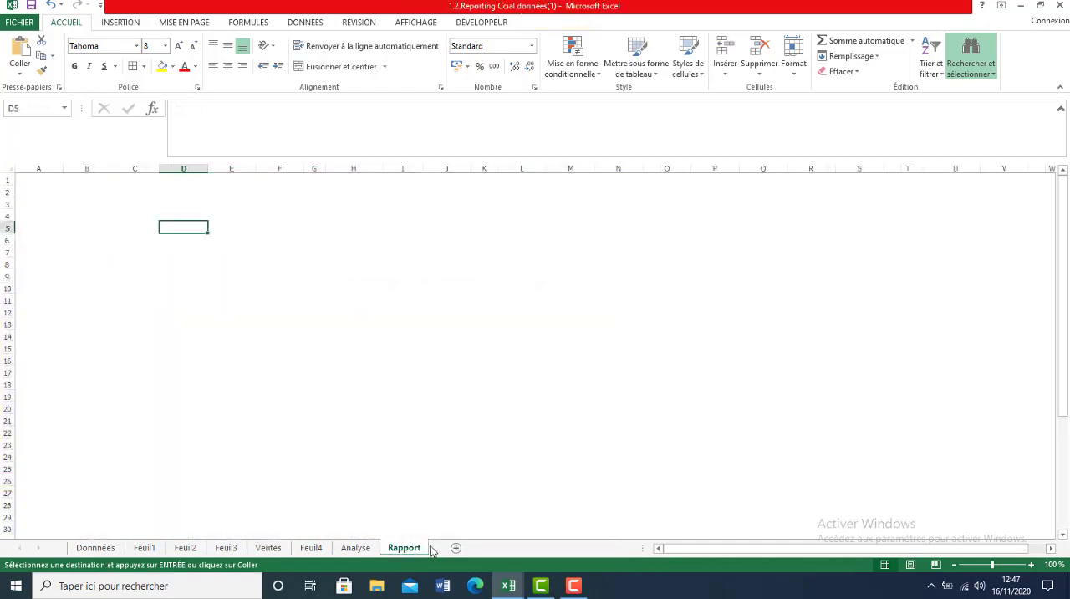
click(455, 548)
click(190, 196)
key(ctrl+v)
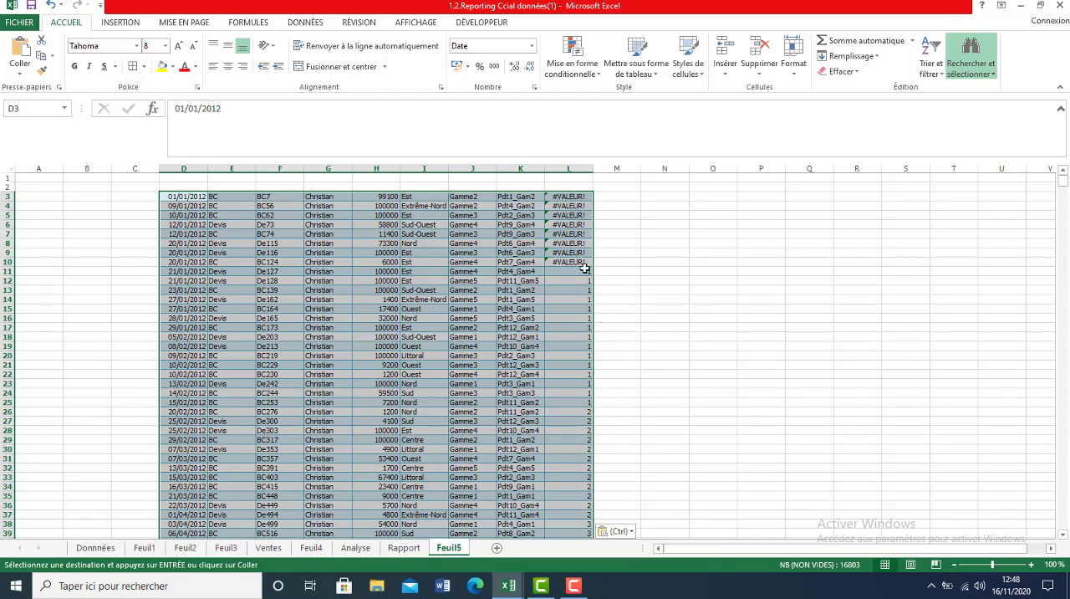
click(571, 196)
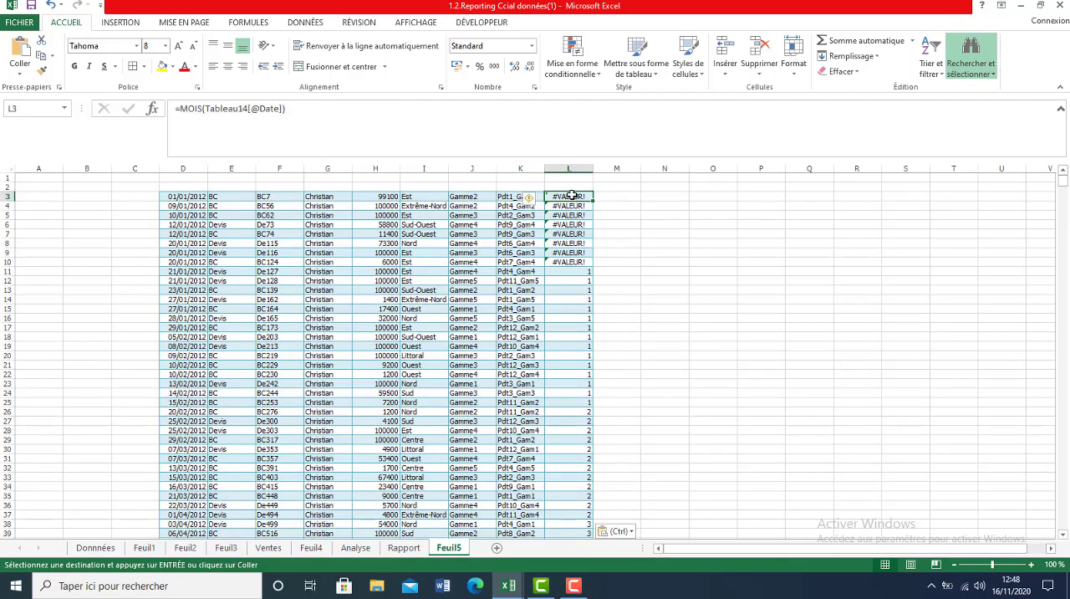
Replace the error values in the month column, cells L3 to L10, with 1.
text(&)
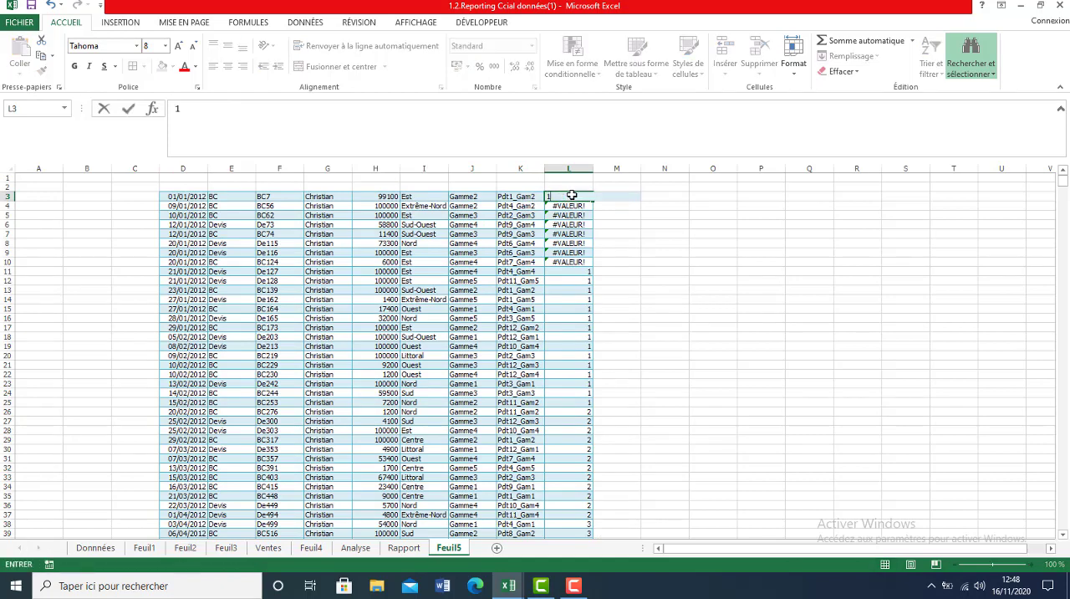
key(Return)
text(1)
key(Return)
text(1)
key(Return)
text(11)
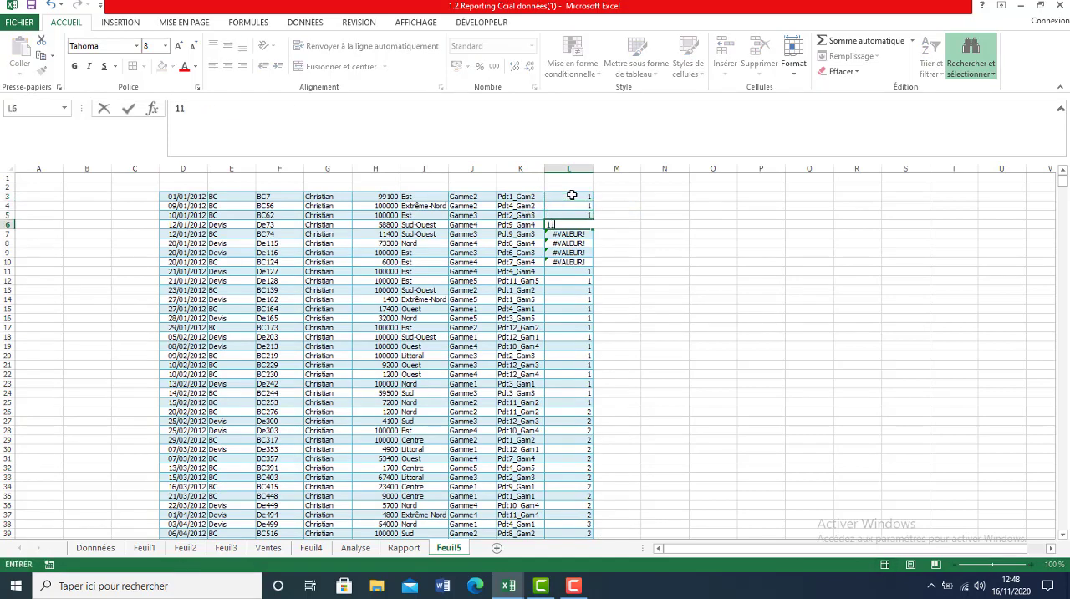
key(Return)
text(1)
key(Return)
text(1)
key(Return)
text(1)
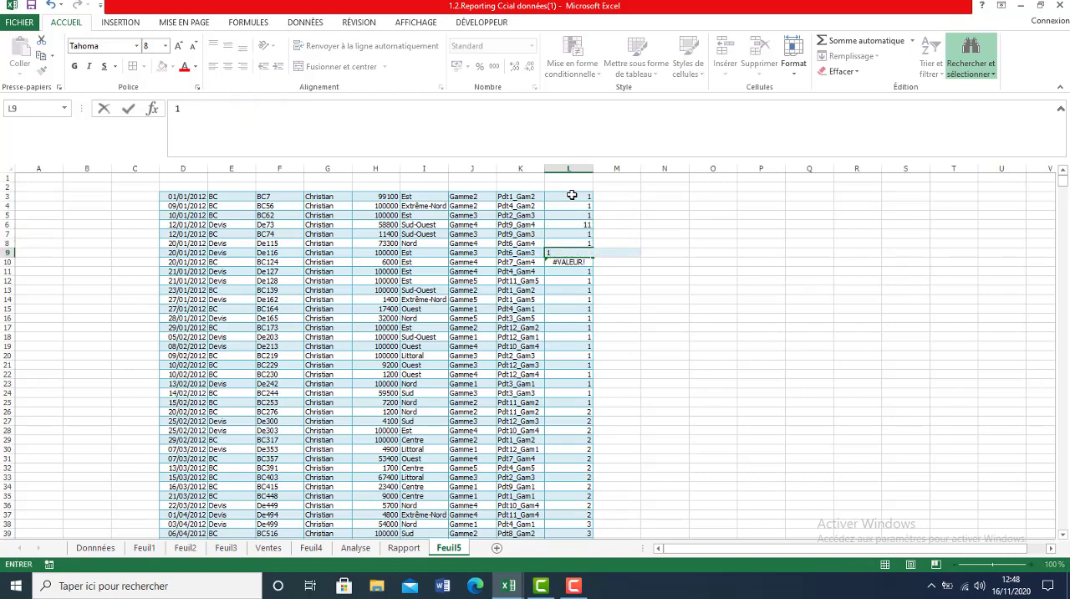
key(Return)
text(1)
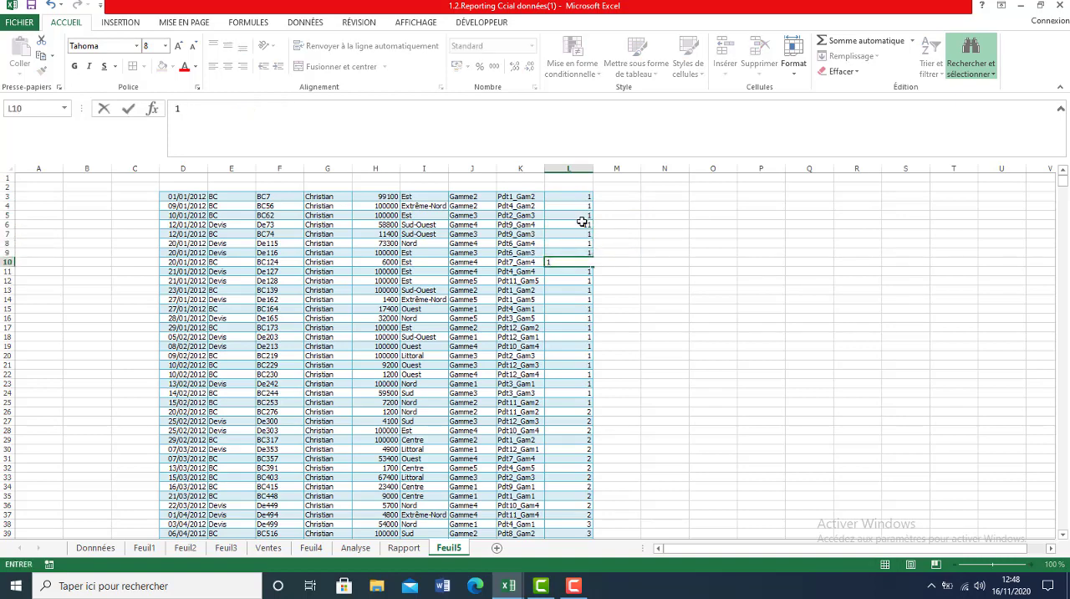
click(582, 222)
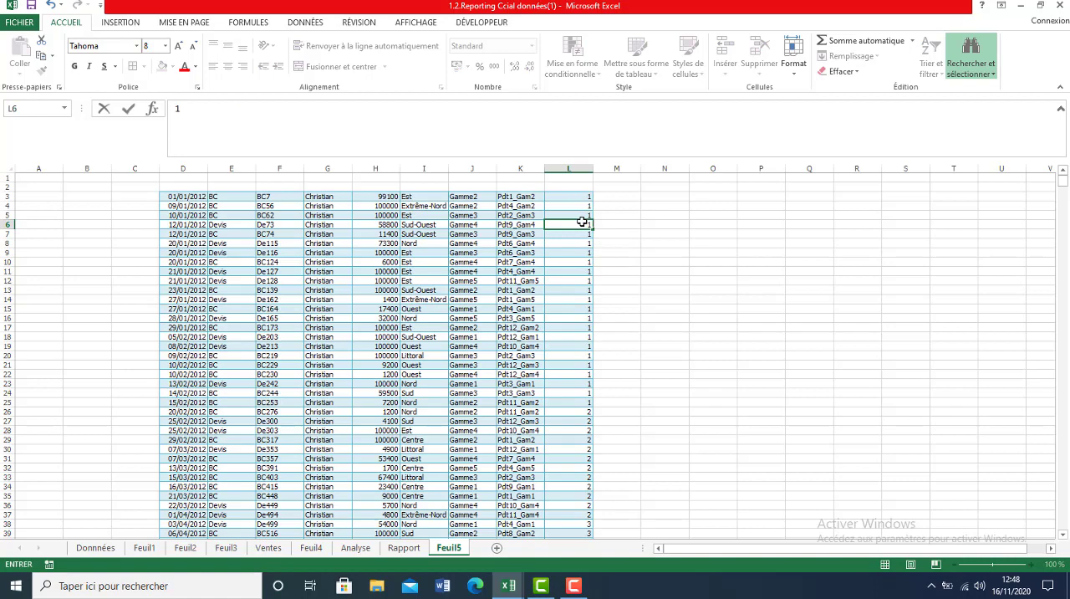
click(437, 224)
Enter the headers DATE, TYPE, NUM and NOMS in cells D2 to G2 above the pasted data.
click(184, 186)
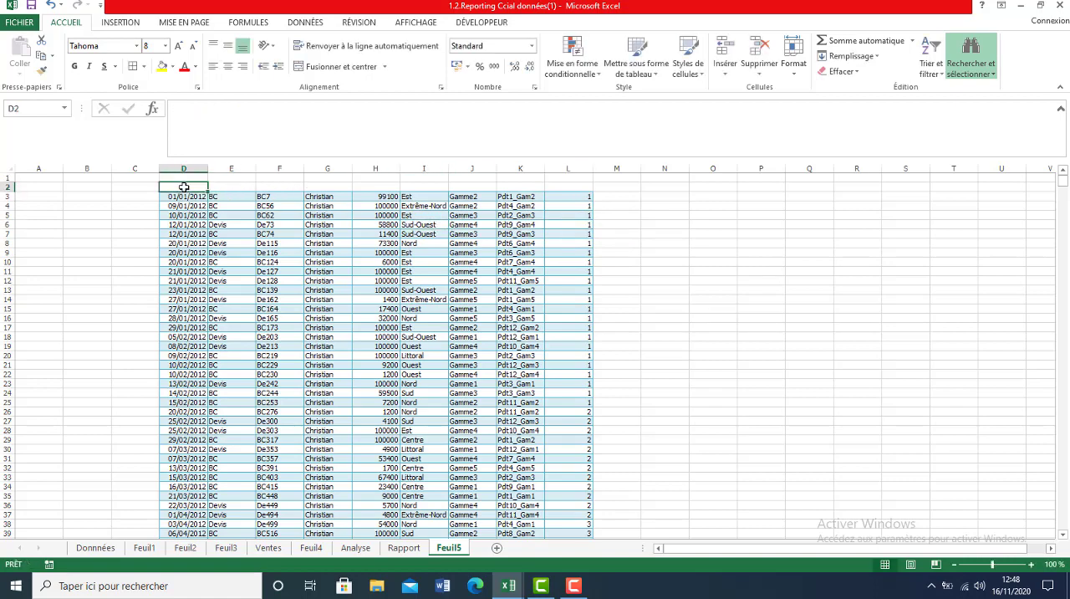
text(DATE)
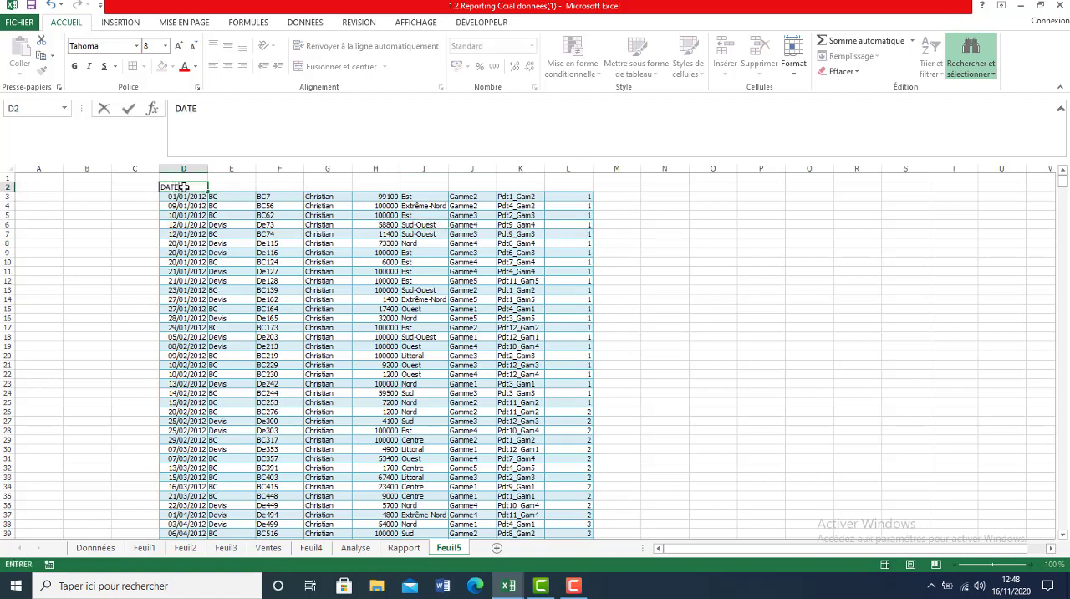
key(Tab)
text(TY)
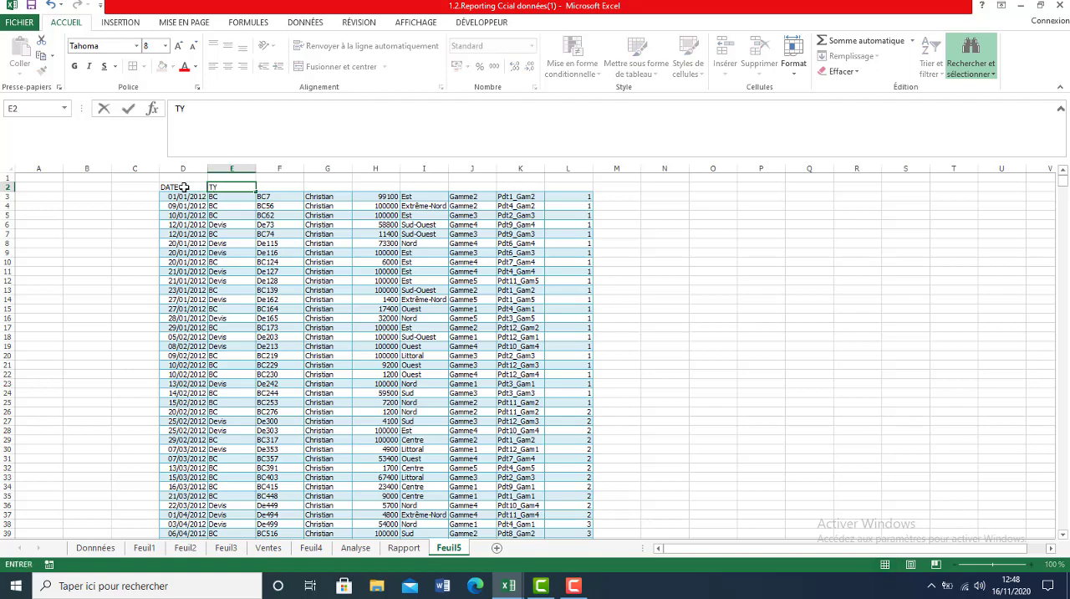
text(PE)
key(Tab)
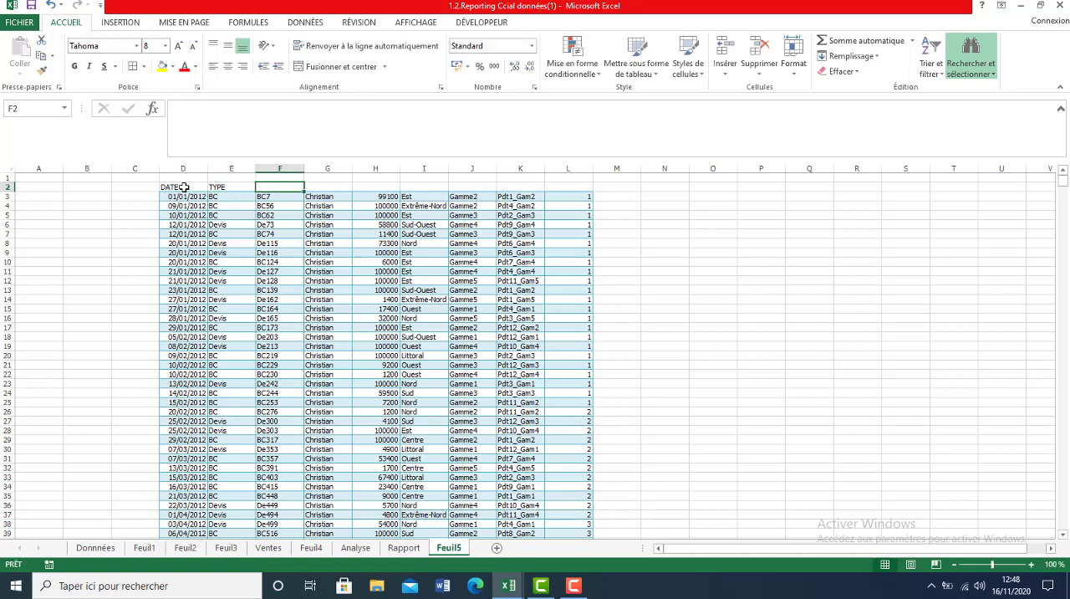
text(NU)
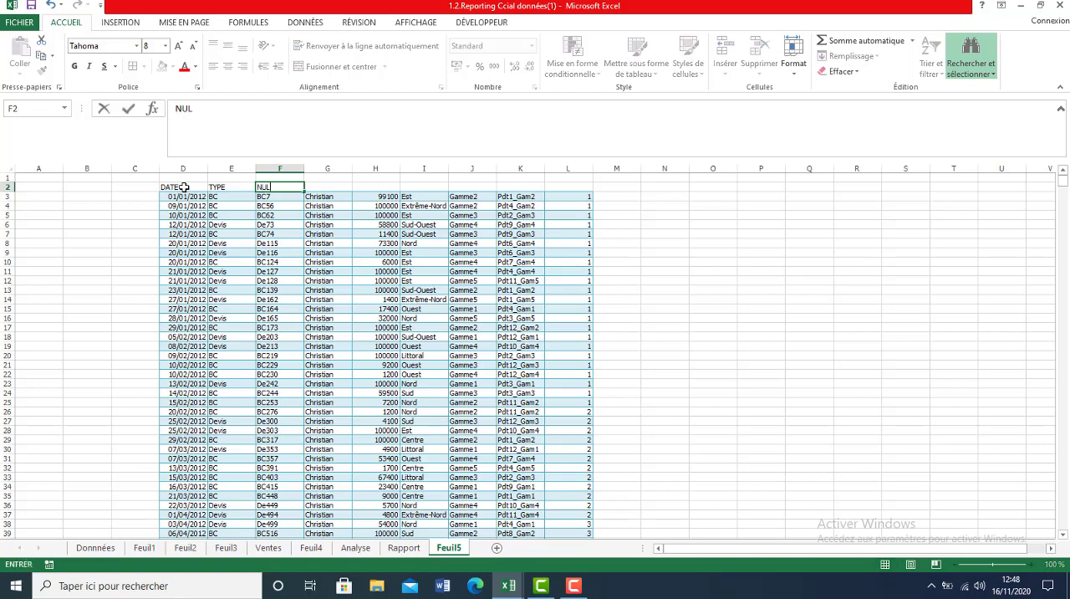
text(M)
key(Tab)
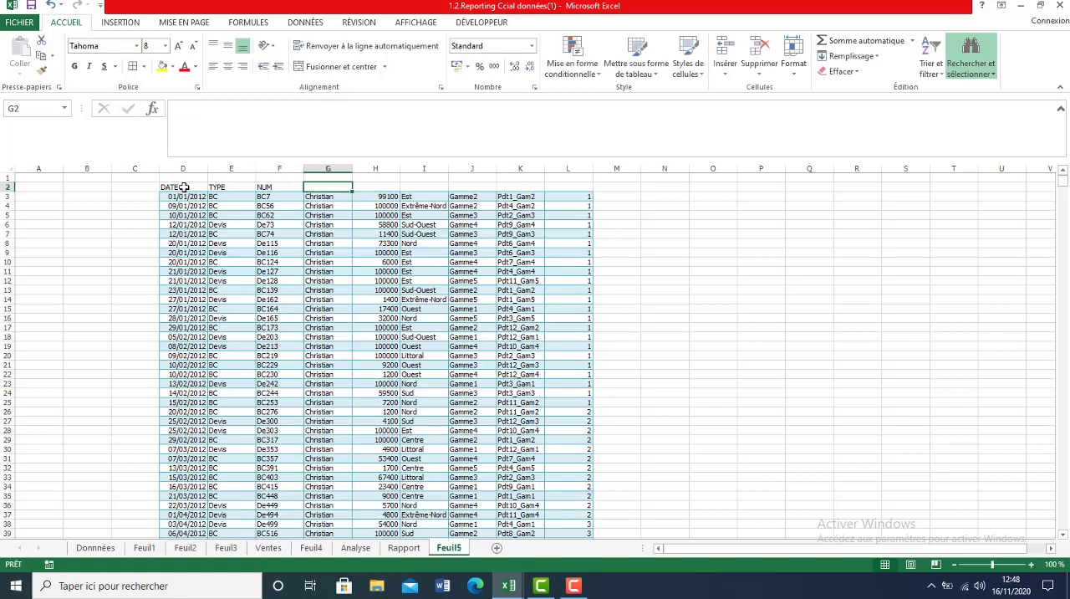
text(NOMS)
key(Tab)
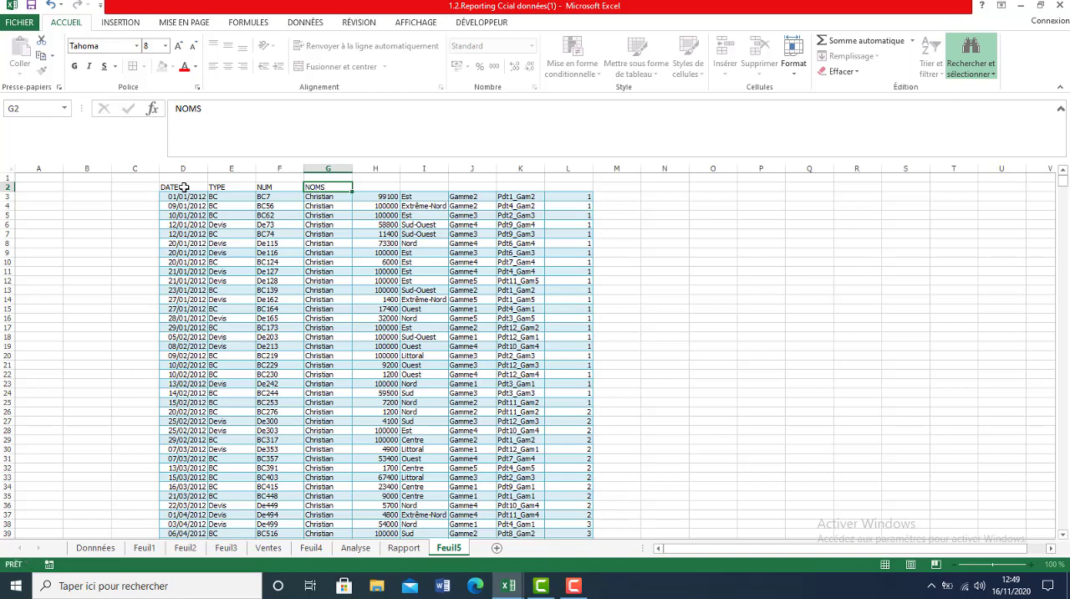
Enter the headers MONTANT, LIEU, GAMME, PRODUIT and MOIS in cells H2 to L2.
text(MO)
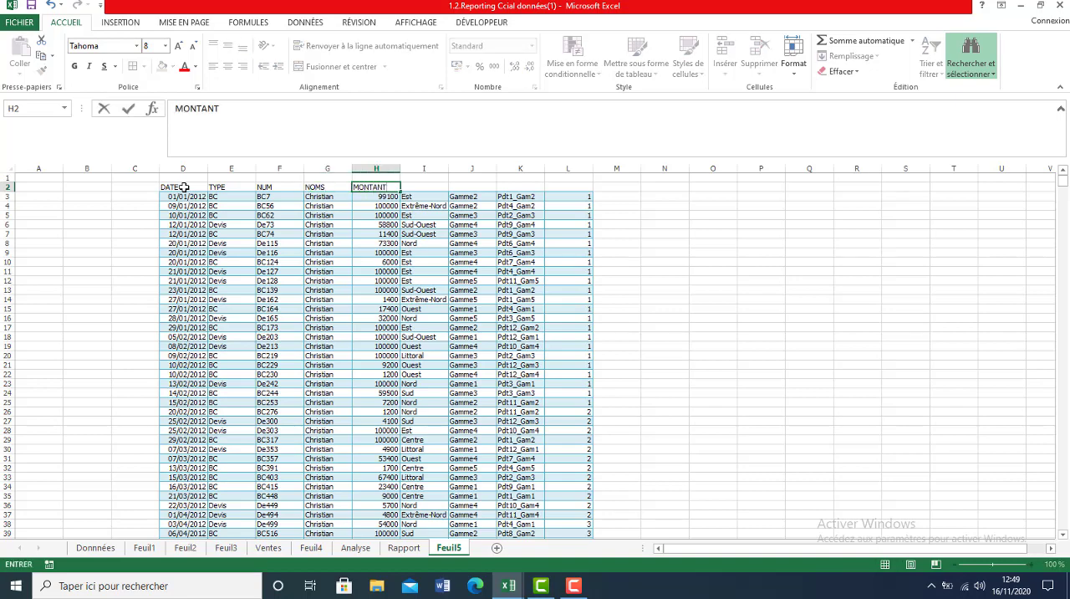
text(NTANT)
key(Tab)
text(LIE)
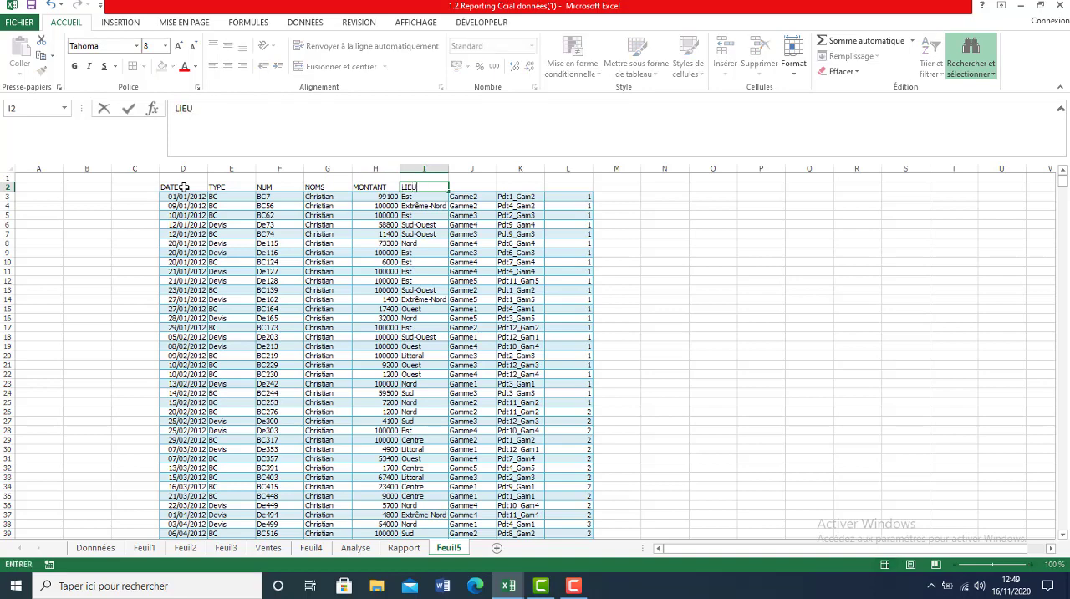
key(Tab)
text(GAMM)
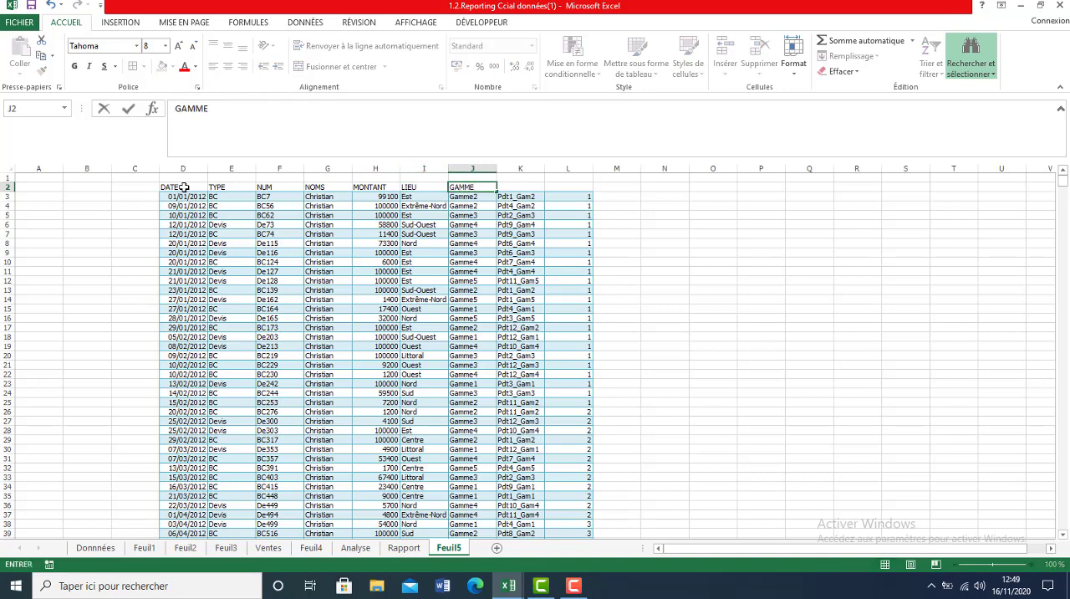
key(Tab)
text(P)
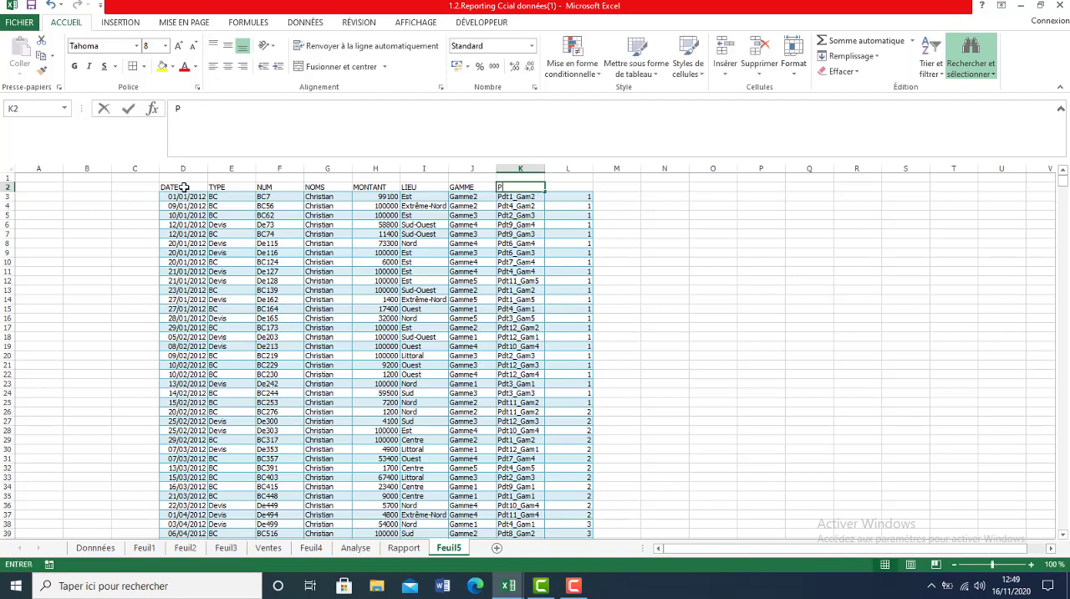
text(RODUI)
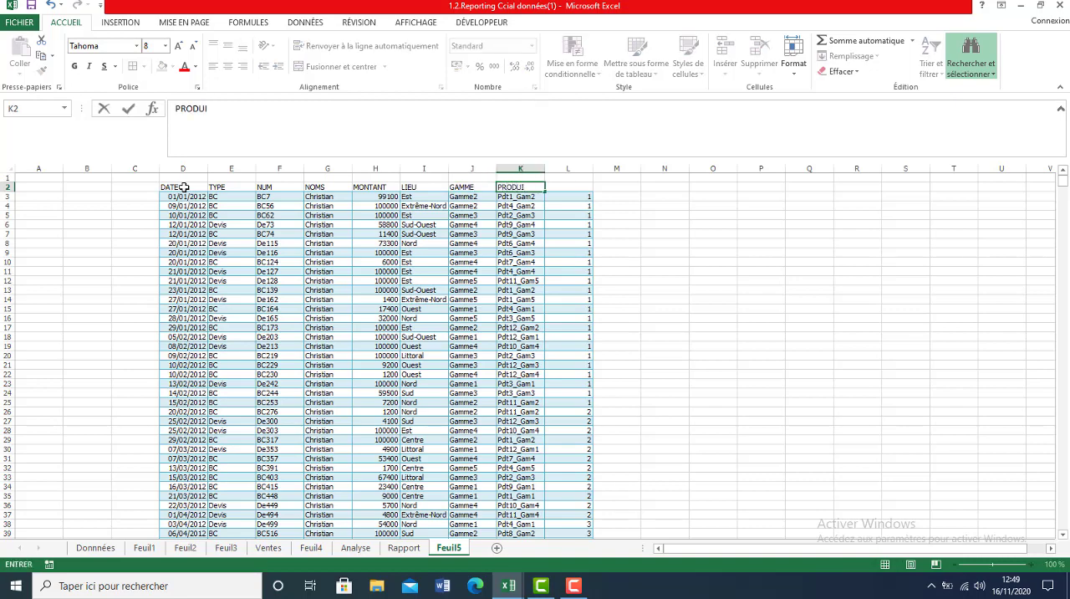
text(T)
key(Tab)
text(M)
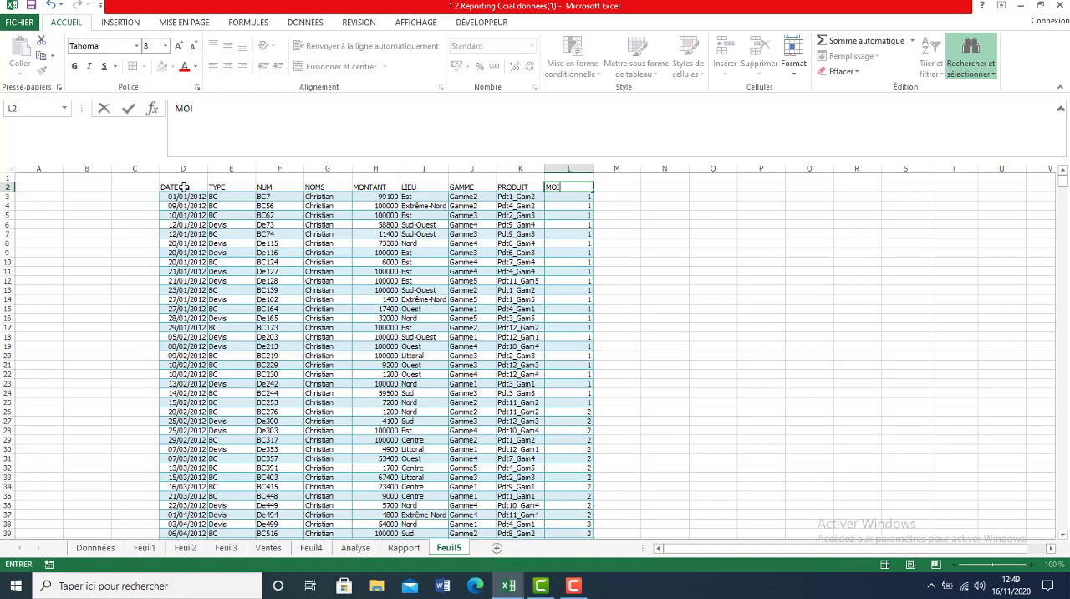
text(OIS)
Make the header row D2:L2 bold and add borders around its cells.
drag(183, 186, 570, 185)
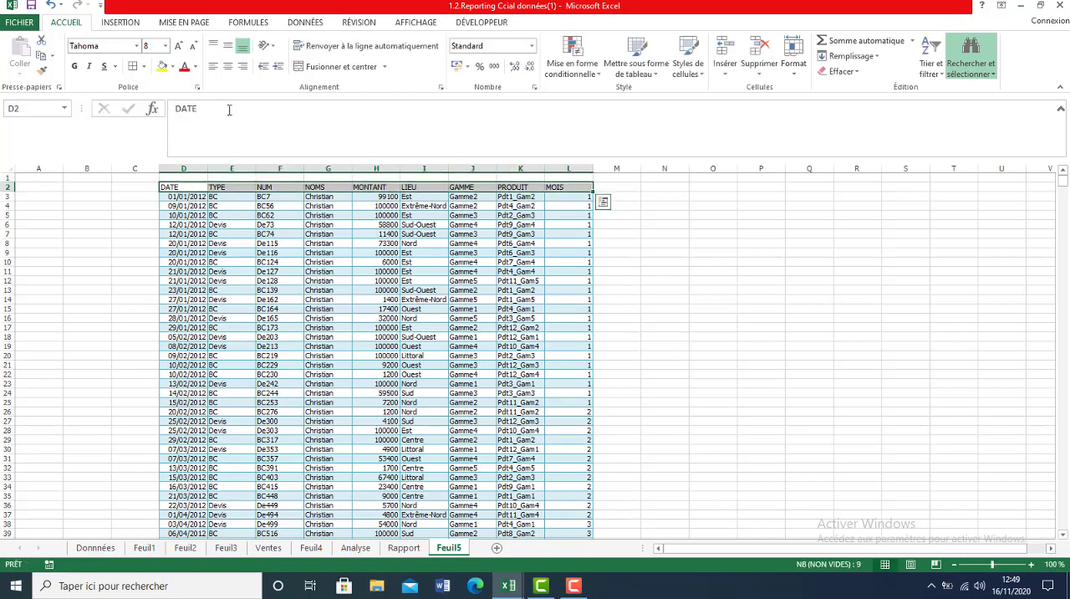
click(75, 66)
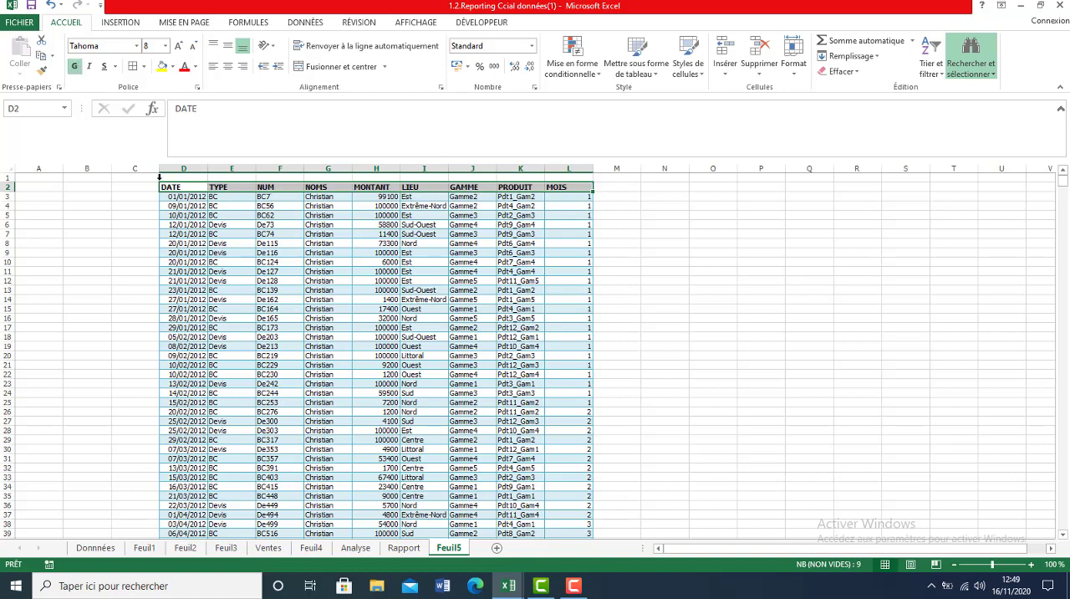
click(252, 271)
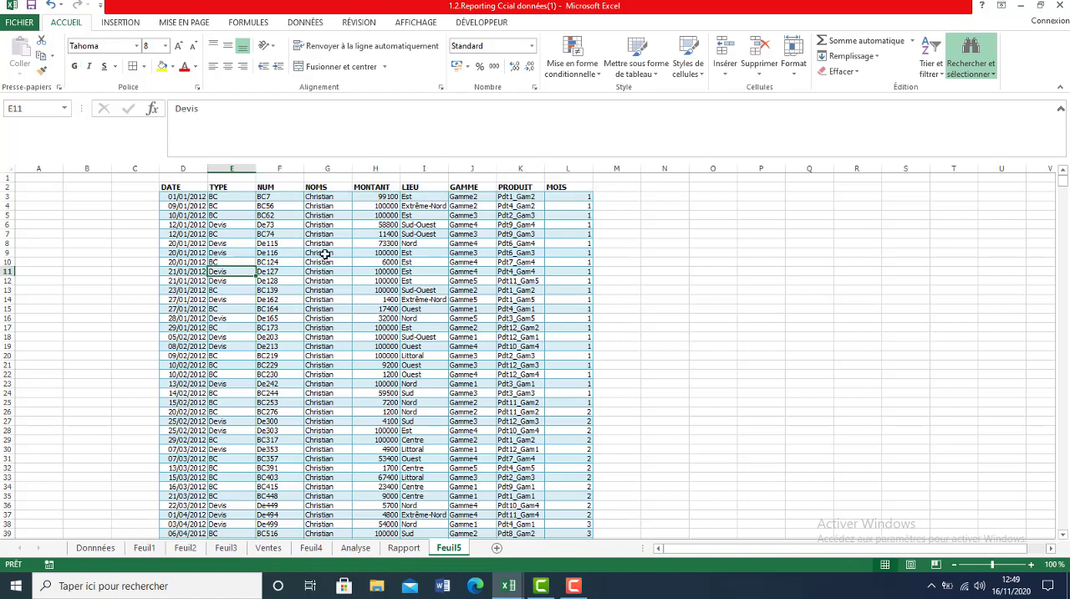
drag(192, 192, 586, 187)
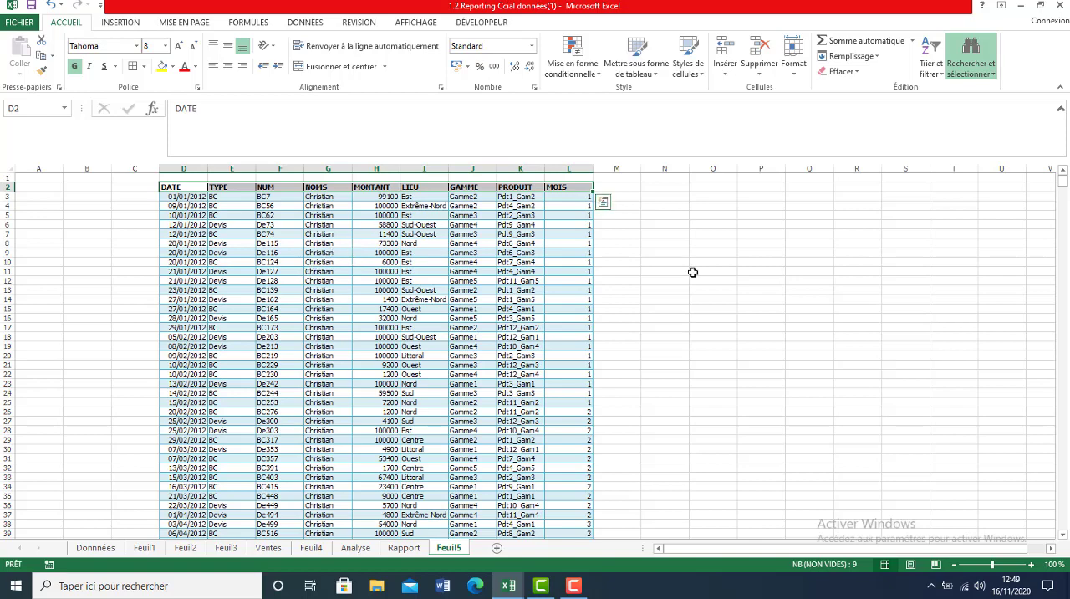
mouse_move(1065, 184)
mouse_down()
mouse_move(1066, 229)
mouse_move(1064, 178)
mouse_up()
click(348, 310)
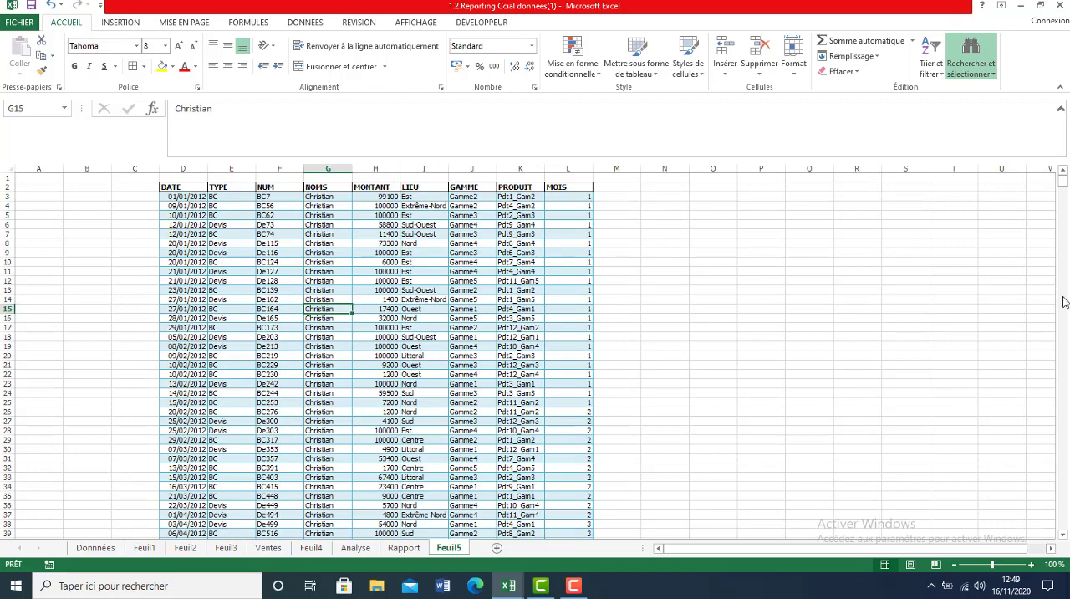
Insert a blank row at row 119, below the first salesperson's last sale, and select that salesperson's amounts H3:H118.
mouse_move(1065, 179)
mouse_down()
mouse_move(1064, 210)
mouse_move(1064, 198)
mouse_up()
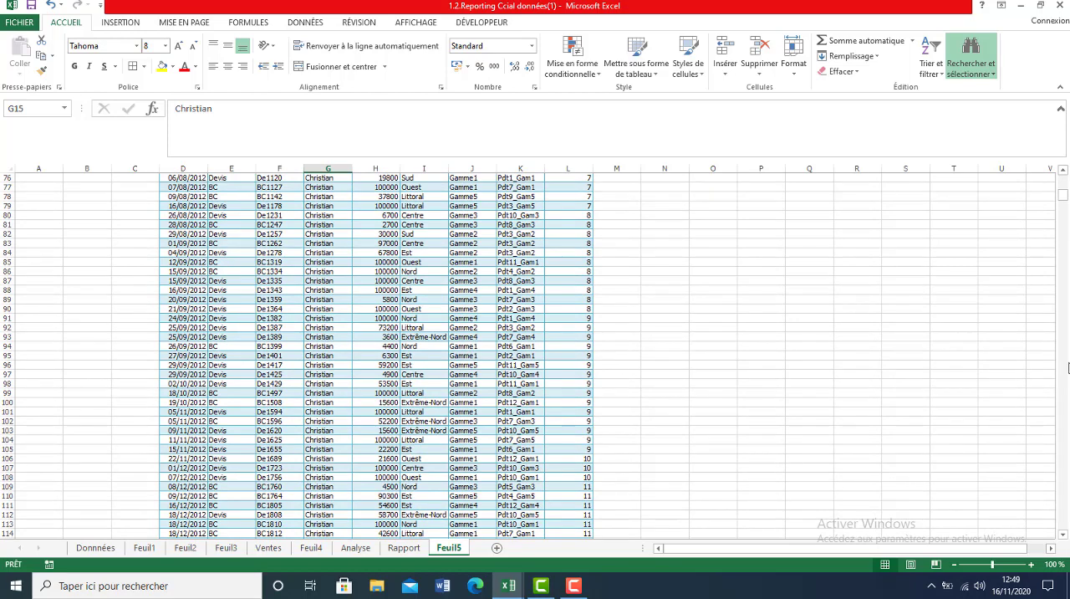
click(1065, 505)
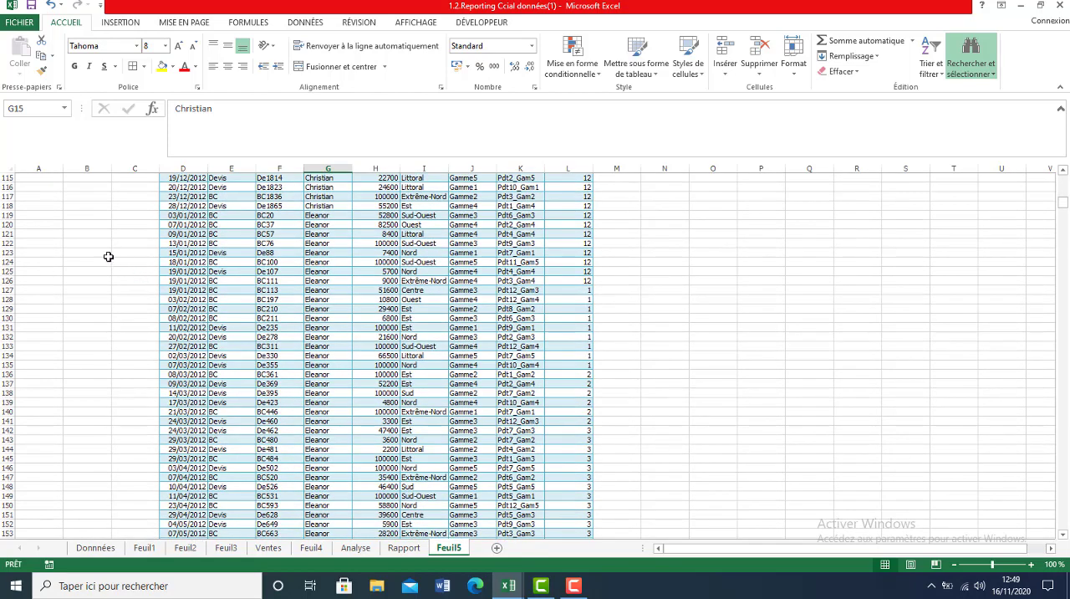
click(5, 215)
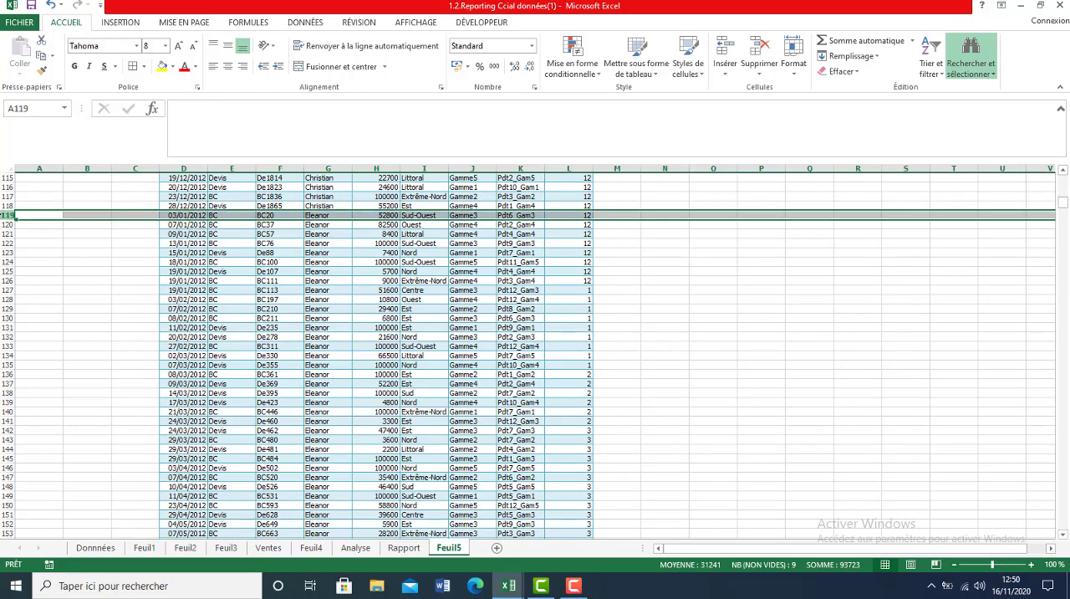
right_click(5, 215)
click(39, 308)
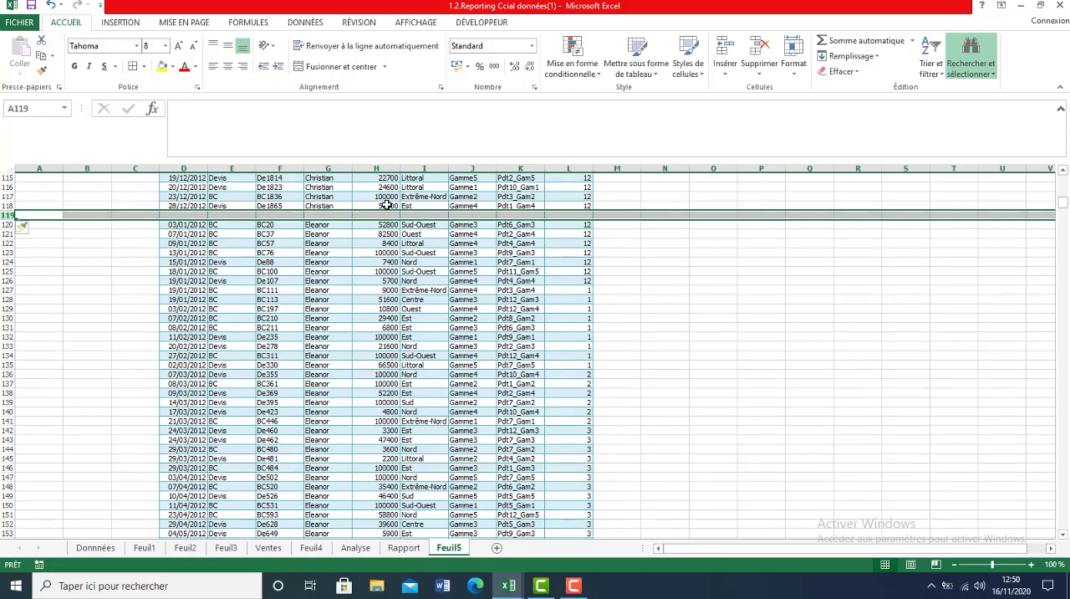
mouse_move(387, 206)
mouse_down()
mouse_move(377, 83)
mouse_move(372, 198)
mouse_up()
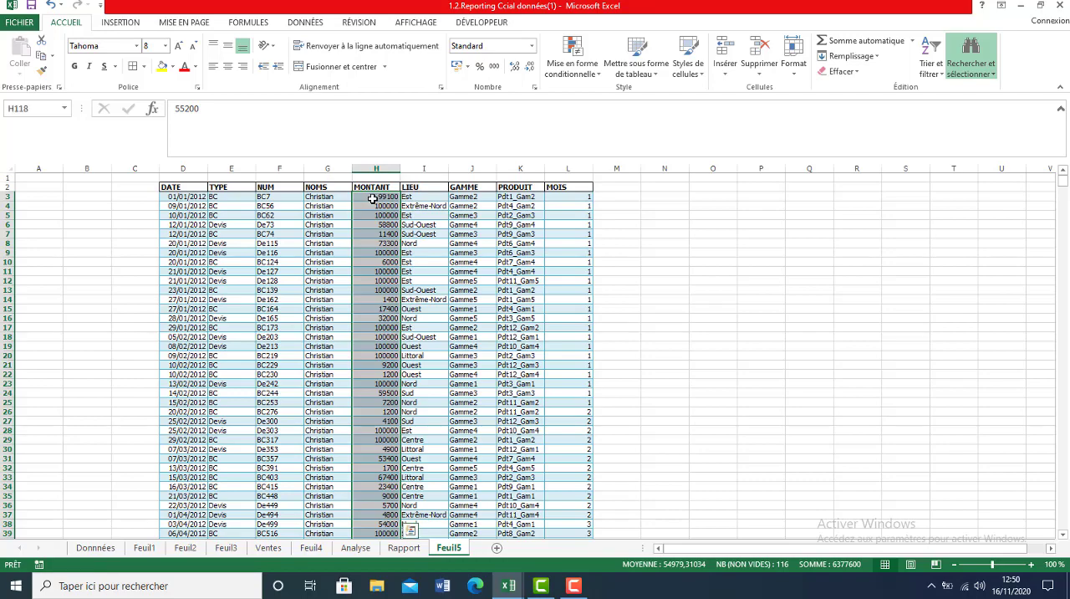
Undo the insertion of the blank row at row 119 and return to the start of the table.
click(49, 5)
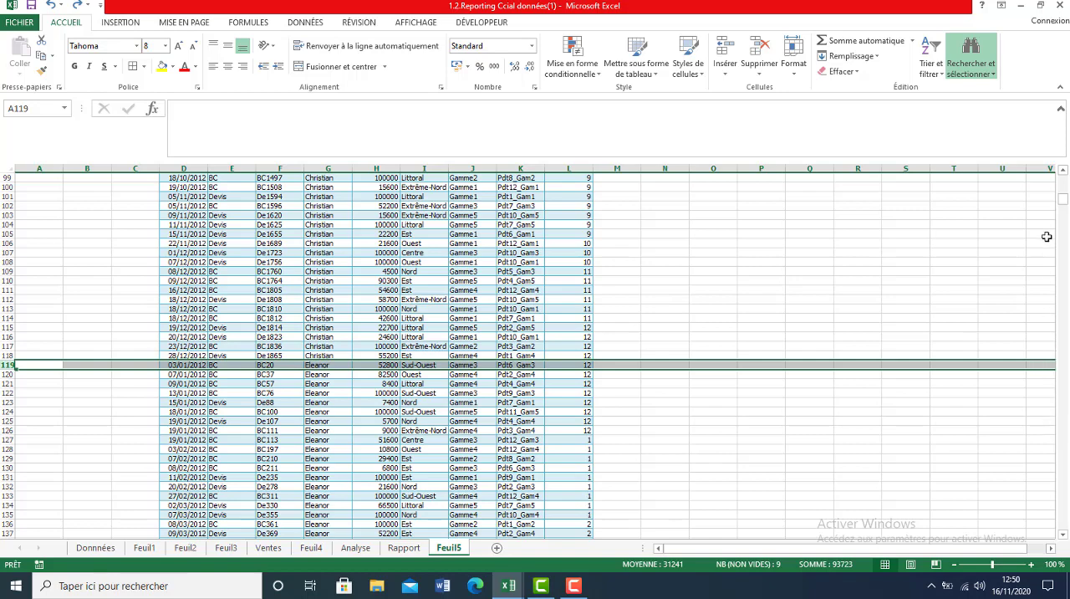
drag(1064, 206, 1063, 179)
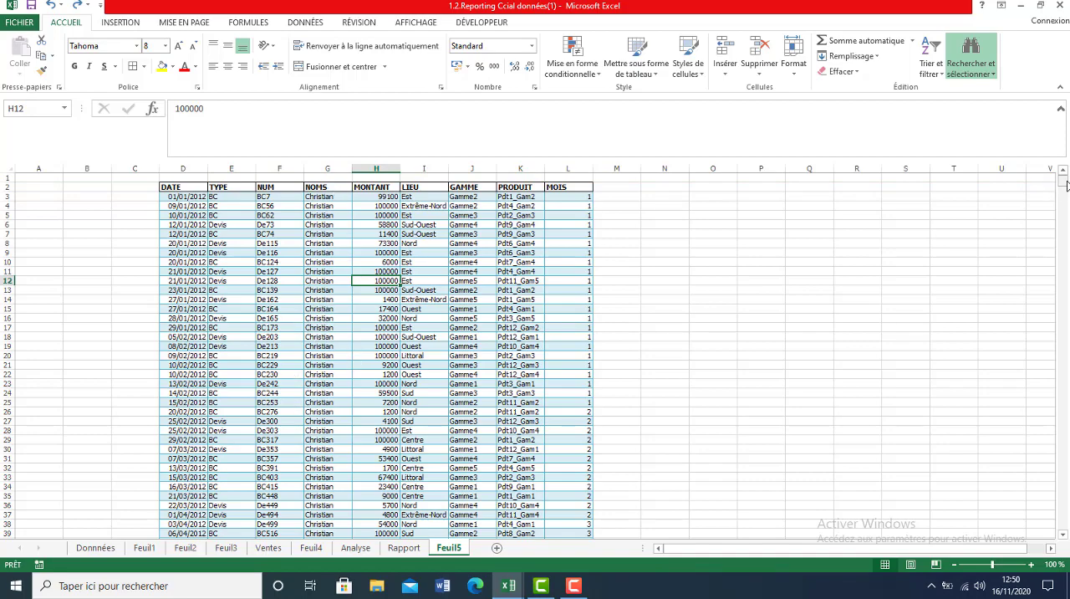
mouse_move(1063, 181)
mouse_down()
mouse_move(1064, 276)
mouse_move(1063, 180)
mouse_up()
Add Sous-total rows to the whole table with the Somme of MONTANT at each change of NOMS, leaving MOIS unchecked.
click(372, 290)
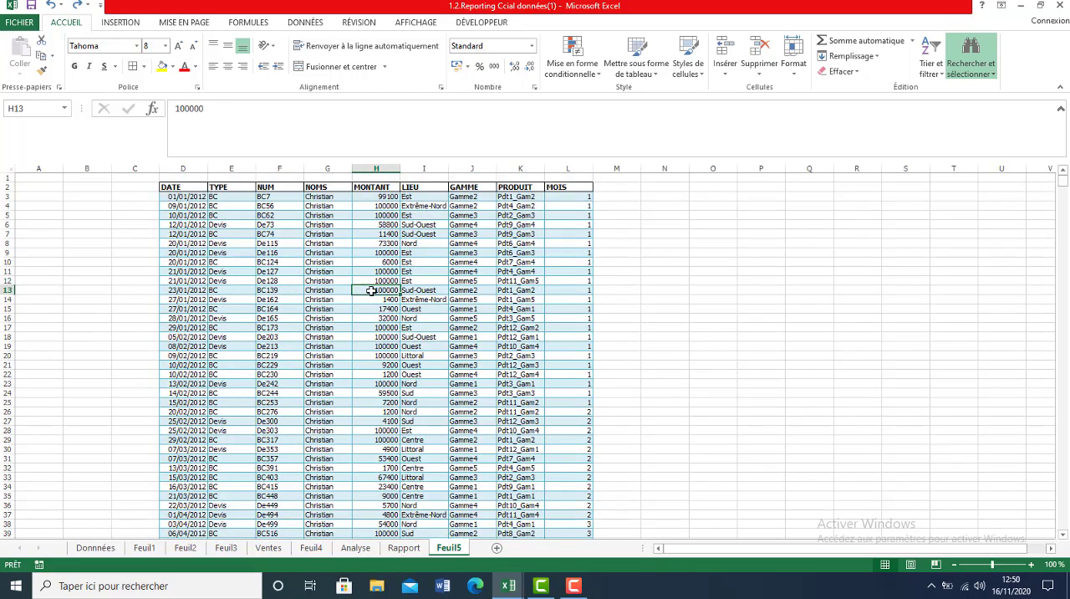
key(ctrl+a)
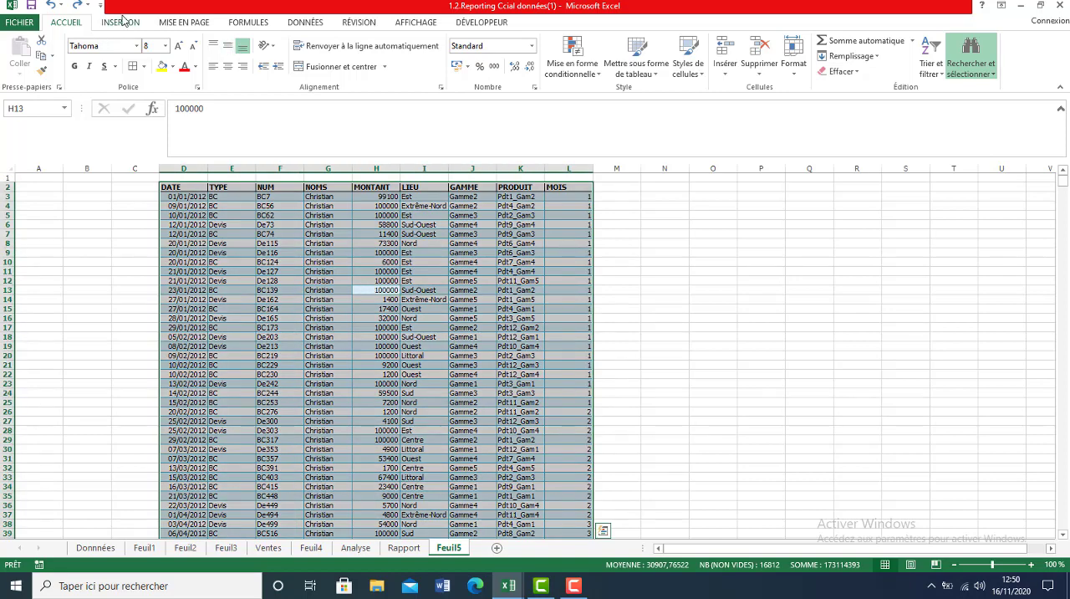
click(314, 26)
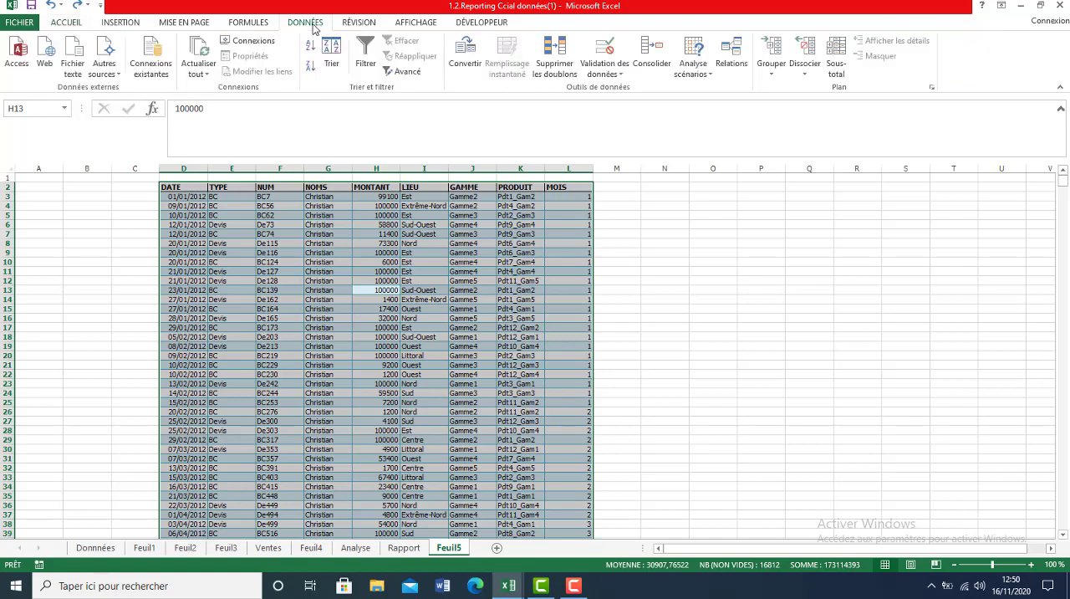
click(836, 61)
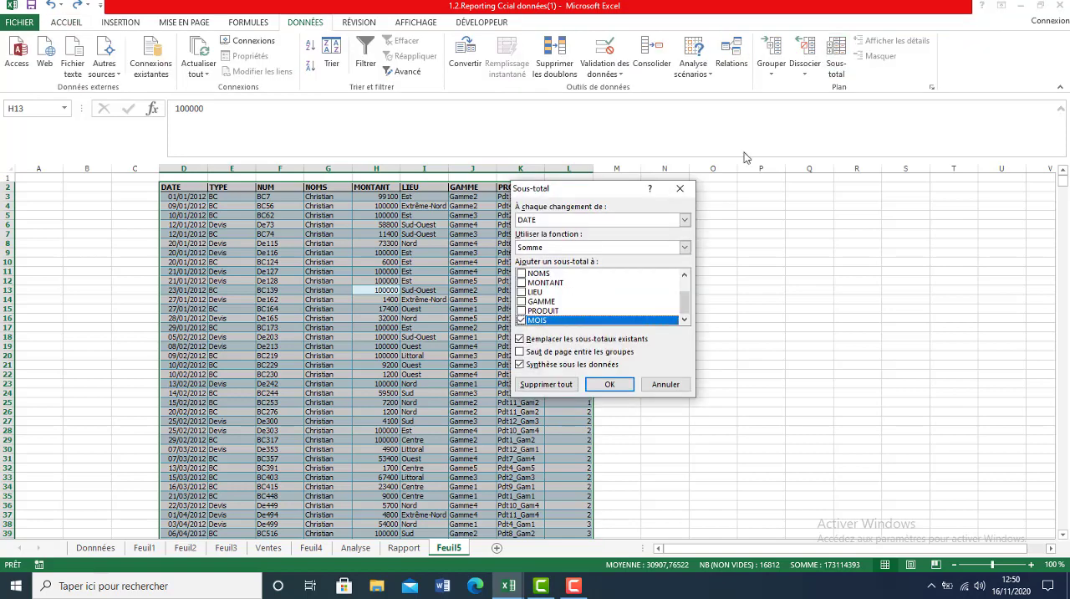
click(685, 221)
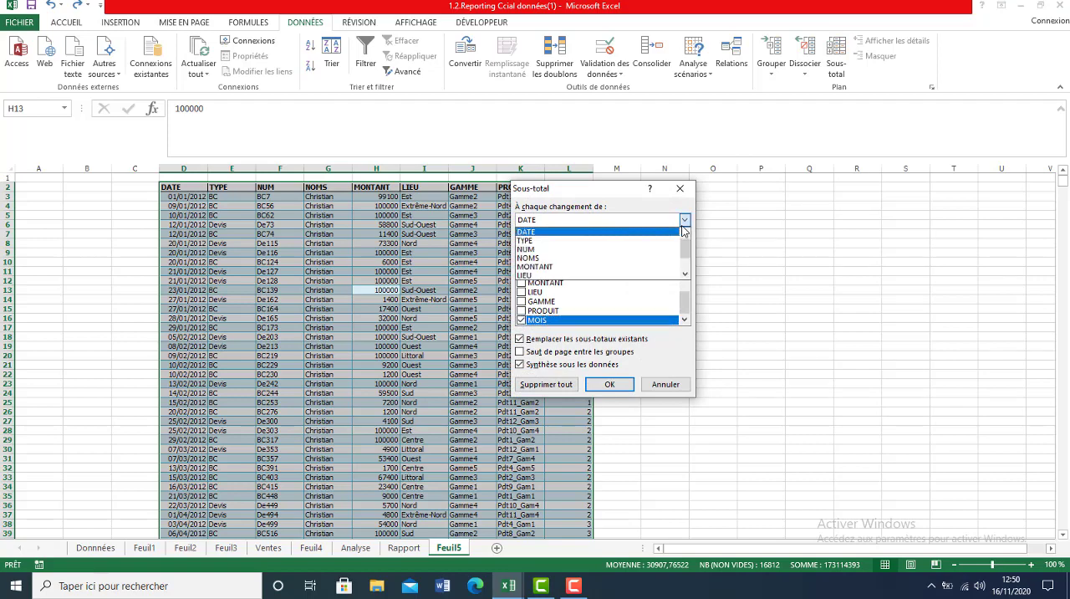
click(614, 259)
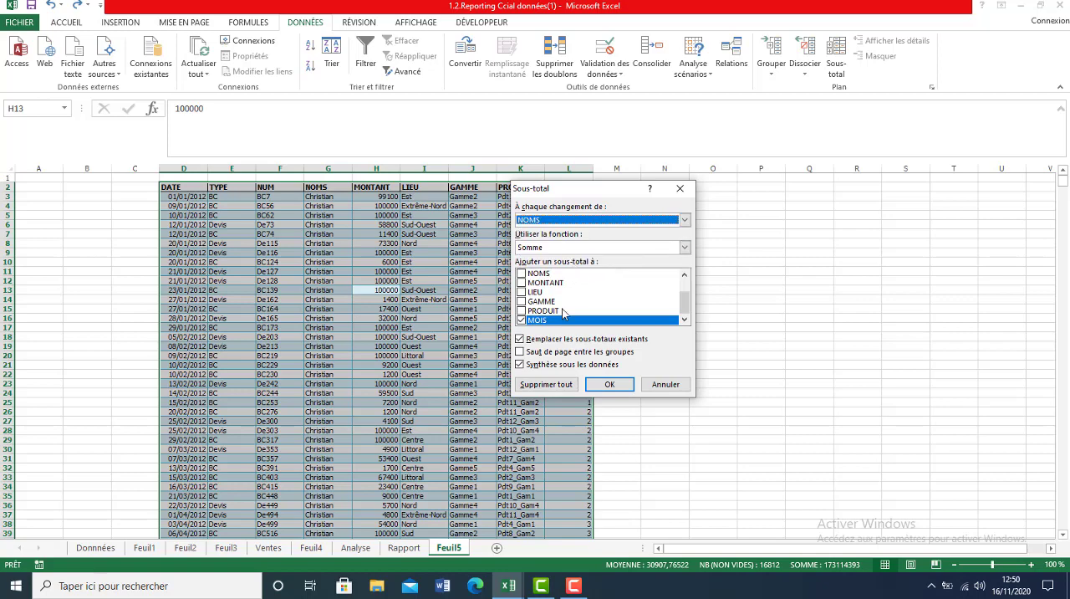
click(521, 284)
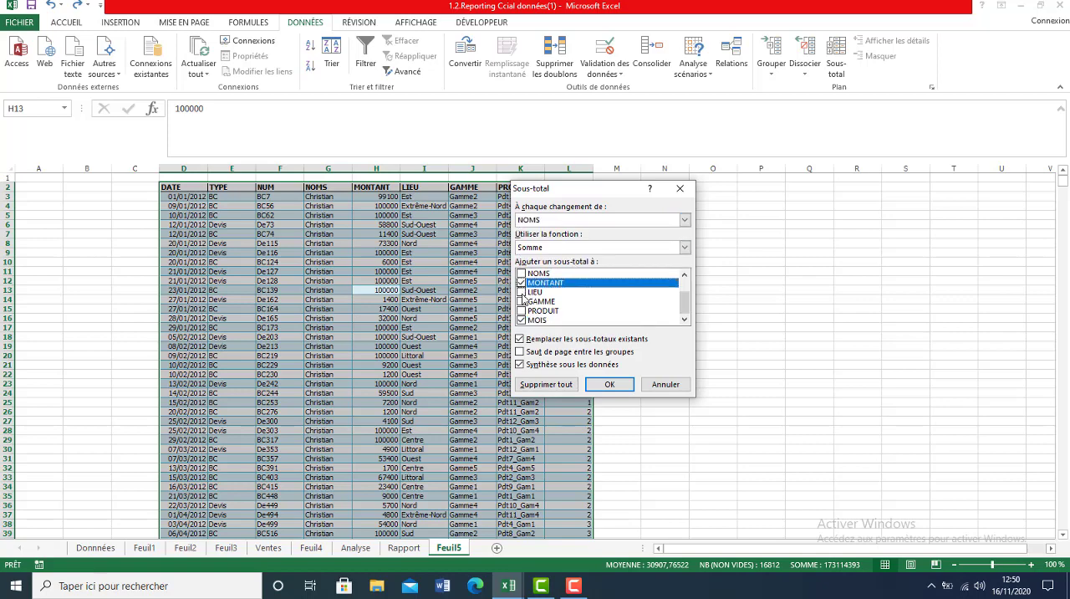
click(522, 321)
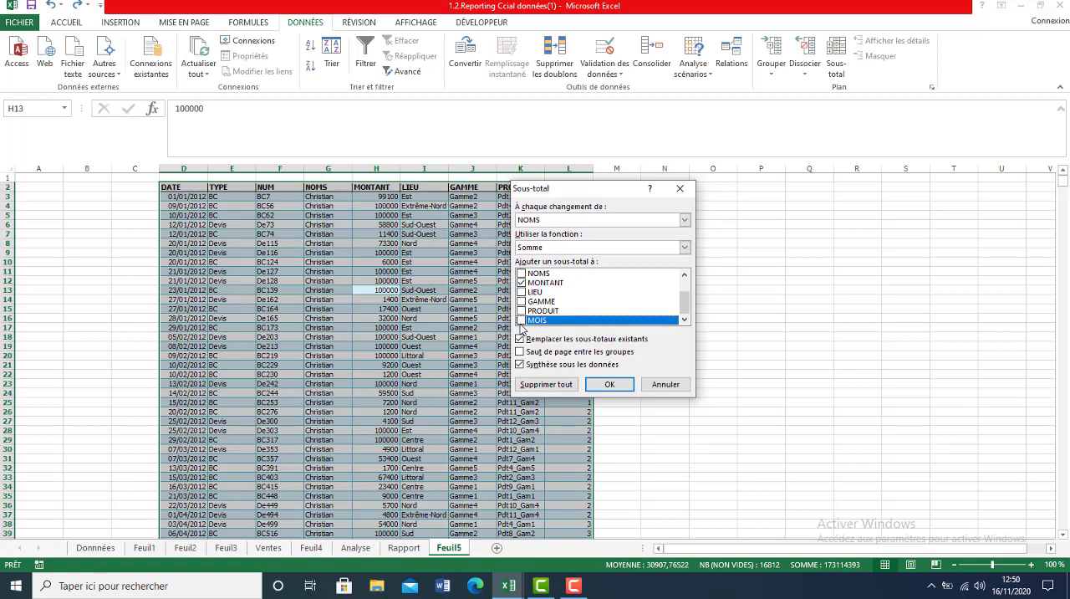
click(610, 384)
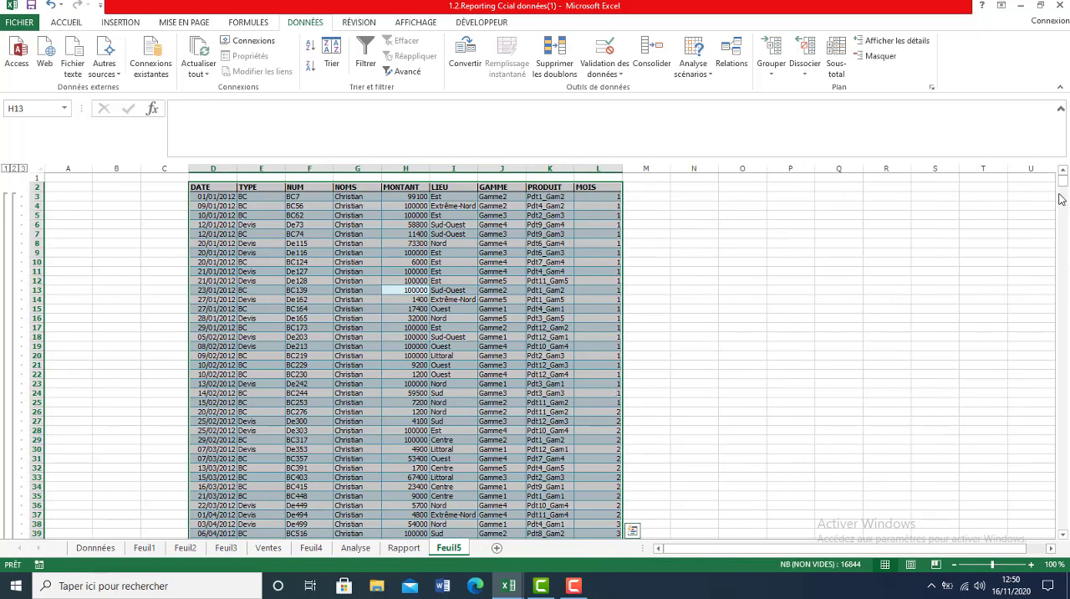
Fill the first salesperson's subtotal row D119:L119 yellow and widen the NOMS column to fit its label.
drag(1062, 181, 1066, 200)
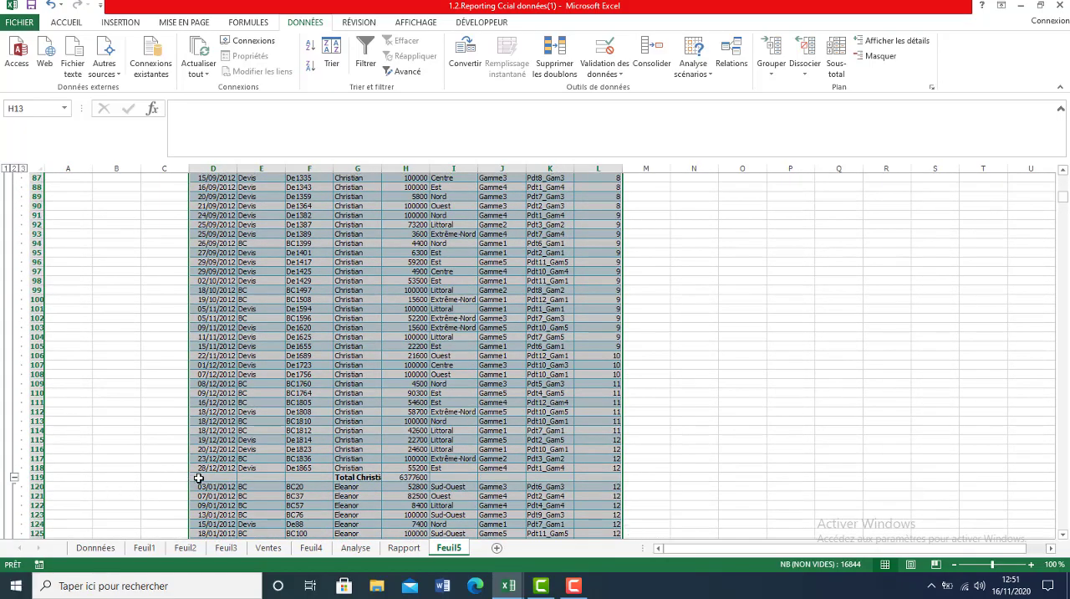
drag(198, 478, 581, 476)
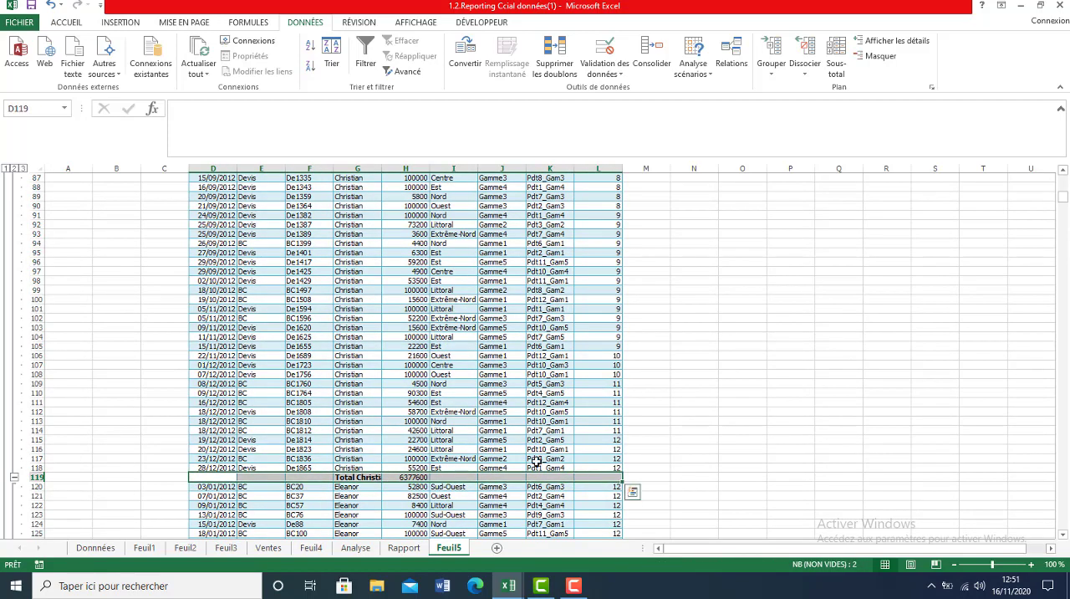
click(69, 25)
click(160, 67)
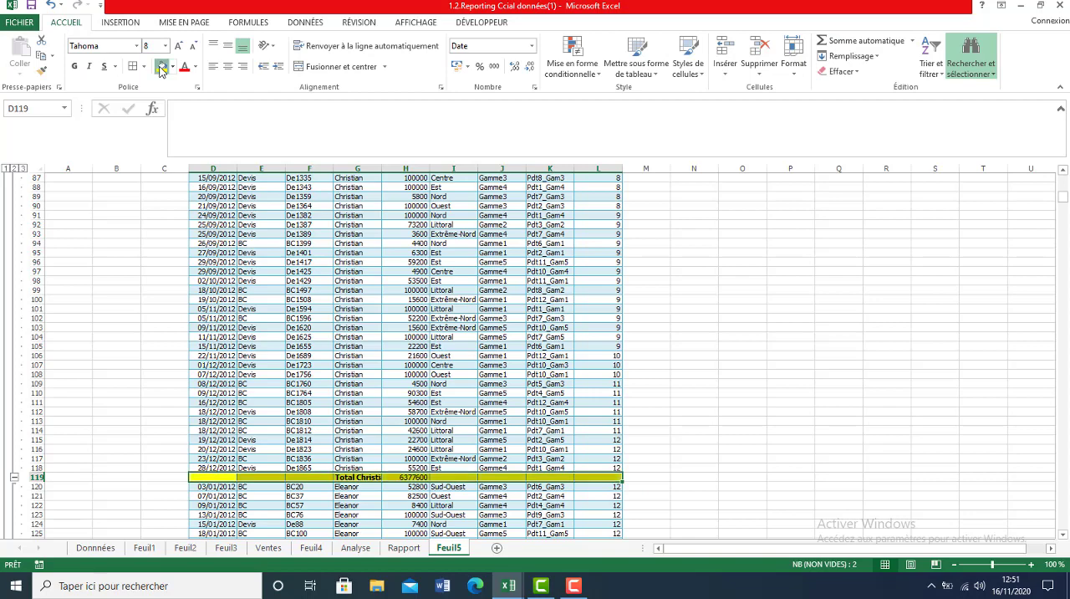
drag(383, 169, 415, 175)
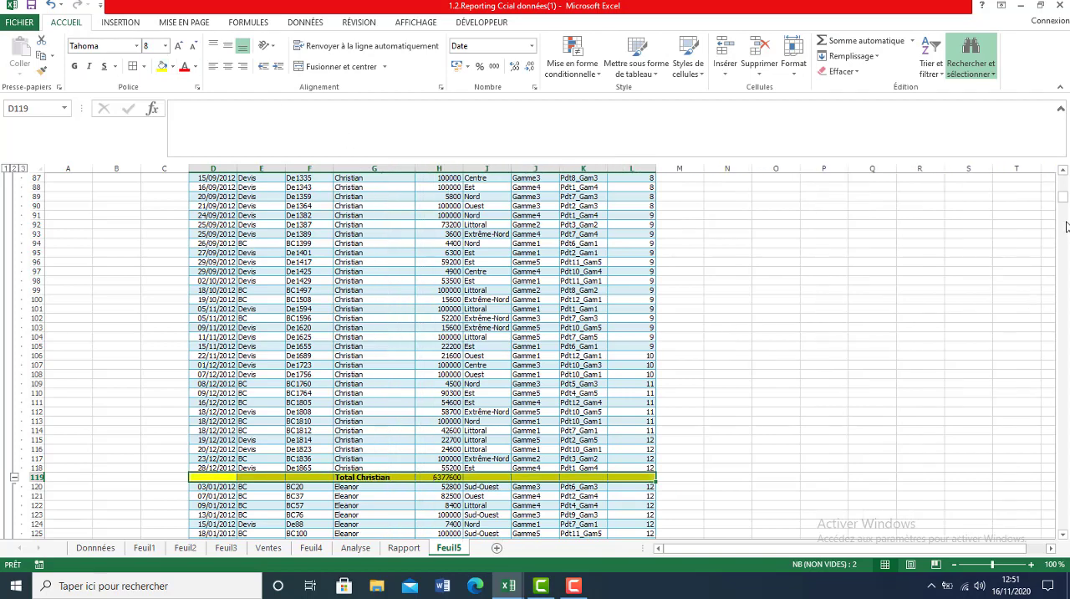
Fill the second salesperson's subtotal row D243:L243 yellow.
drag(1063, 198, 1060, 234)
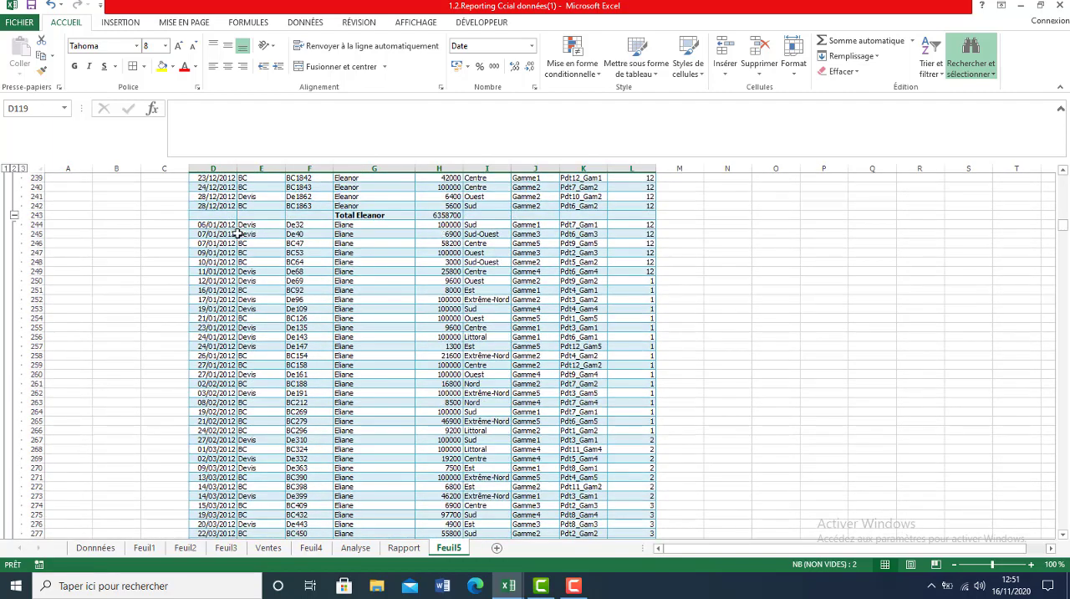
click(221, 215)
drag(271, 216, 649, 215)
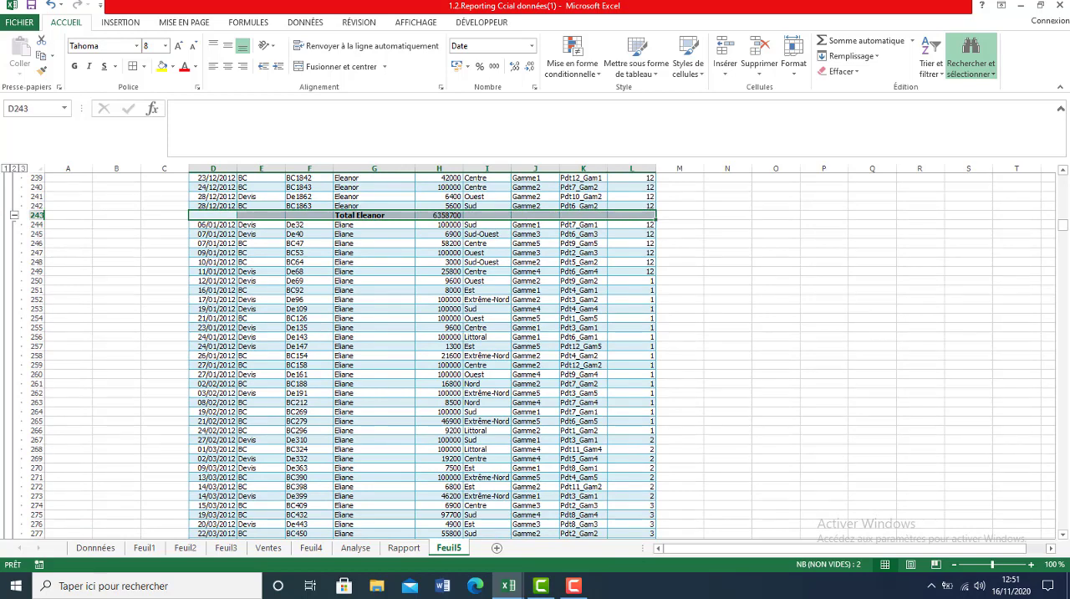
click(162, 67)
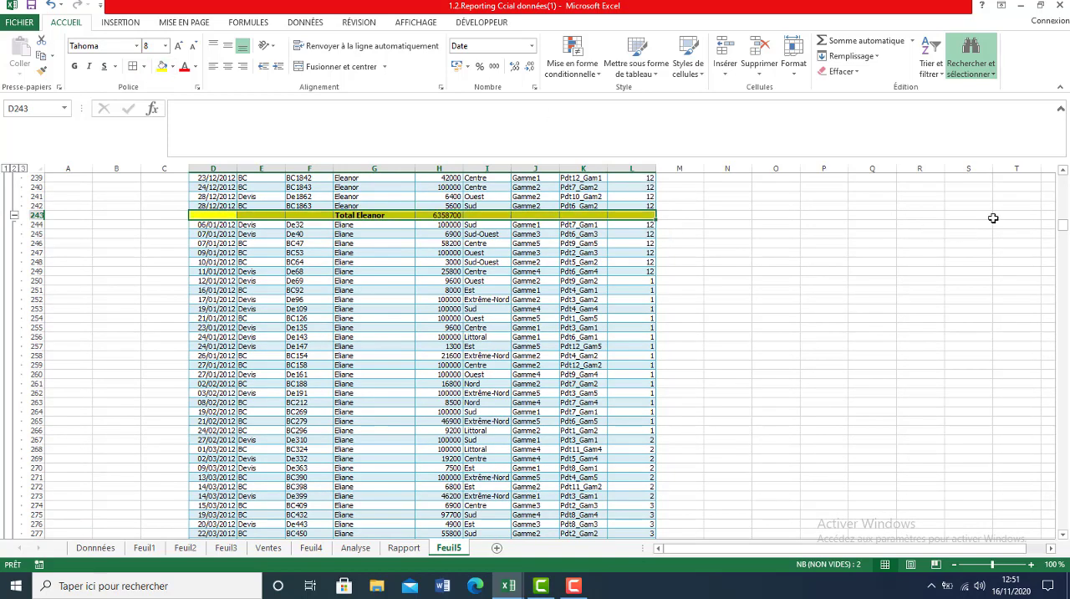
Fill the third salesperson's subtotal row D374:L374 yellow and return to the start of the table.
drag(1063, 232, 1067, 250)
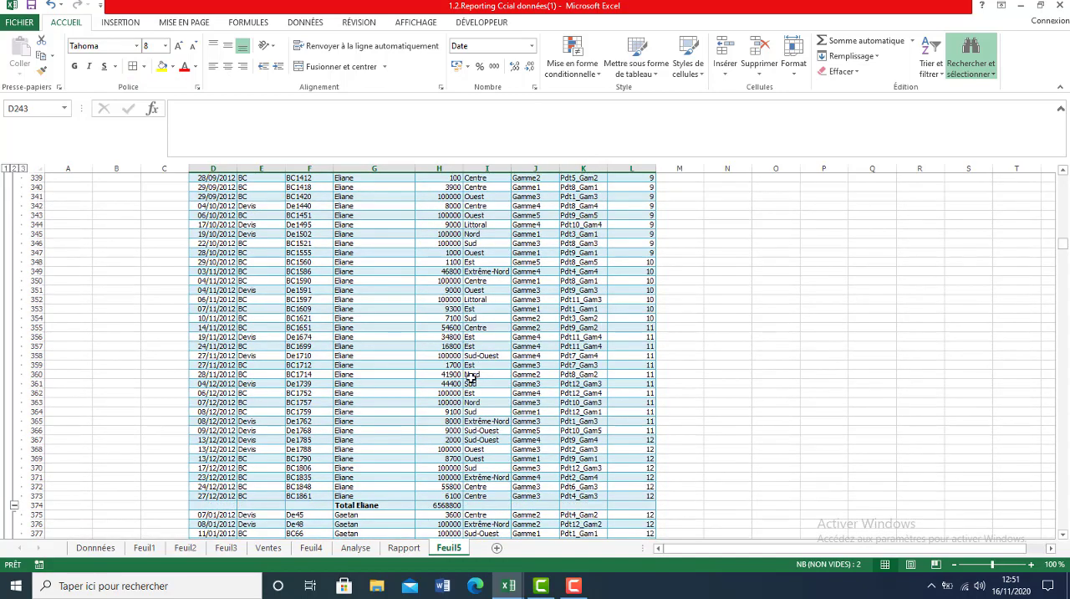
drag(216, 502, 645, 504)
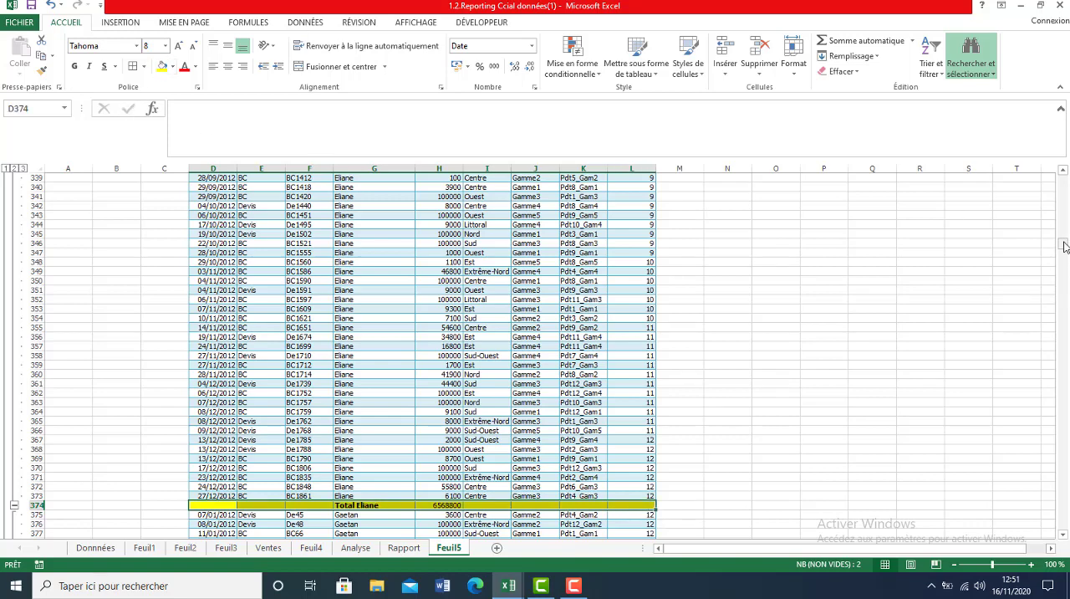
drag(1065, 246, 1064, 239)
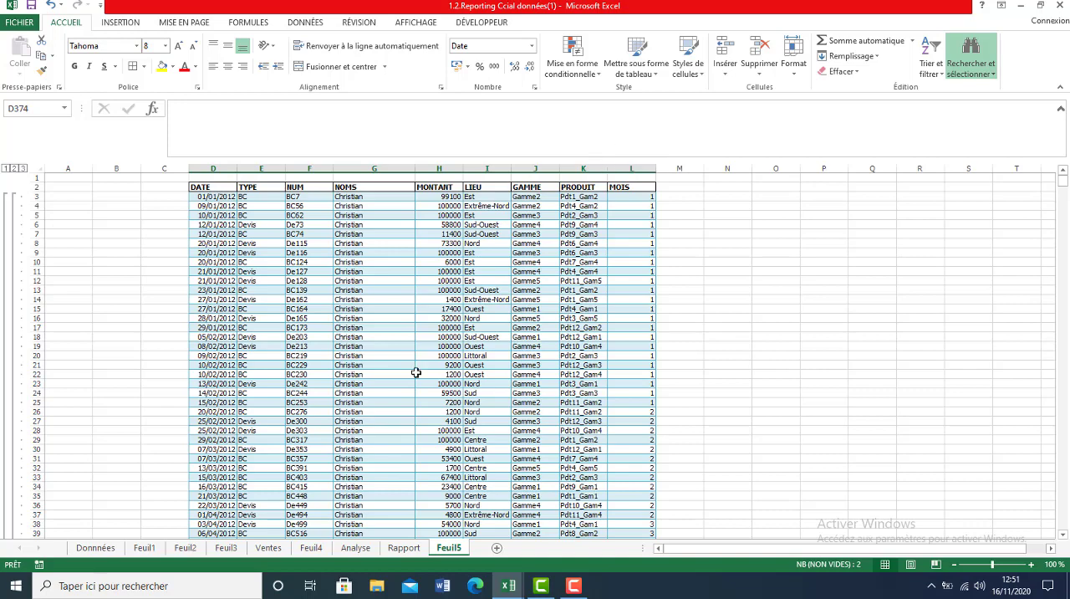
Collapse the outline to level 2 and level 1, check the Total général formula, and expand back to level 3.
click(15, 169)
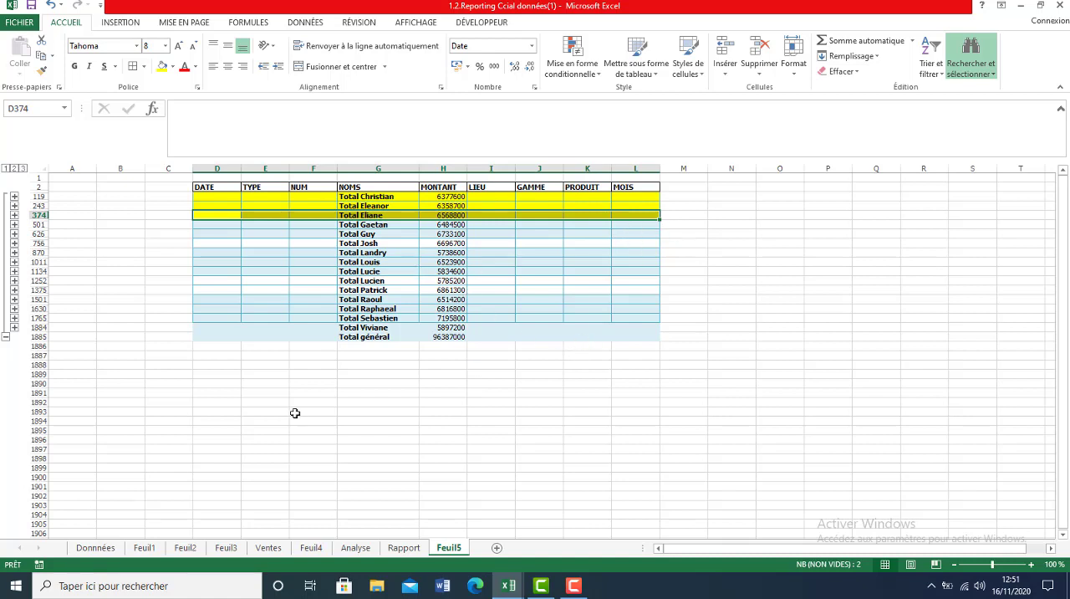
click(6, 169)
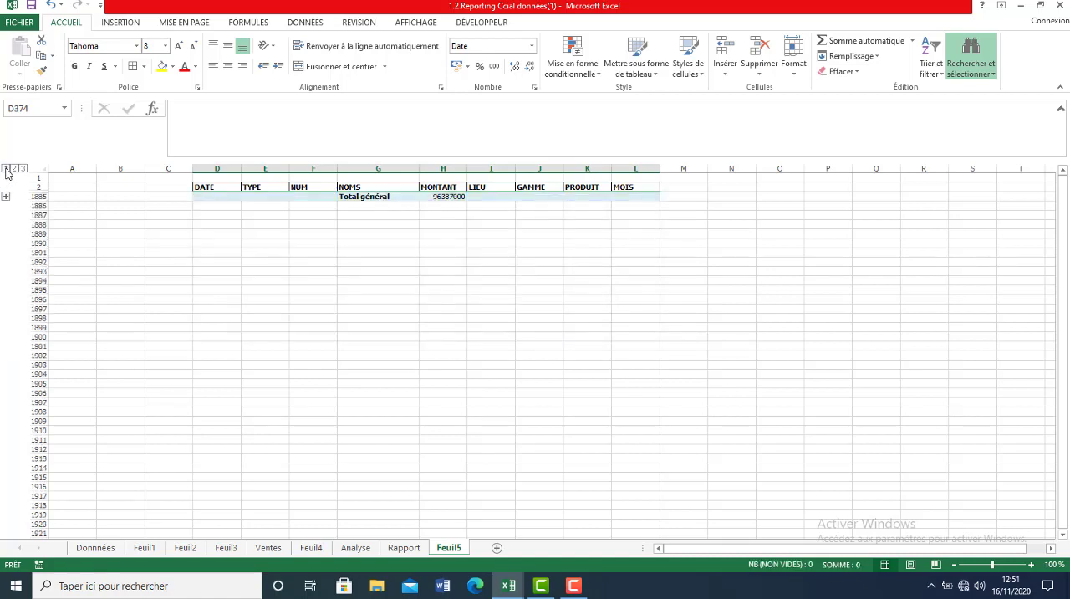
click(441, 198)
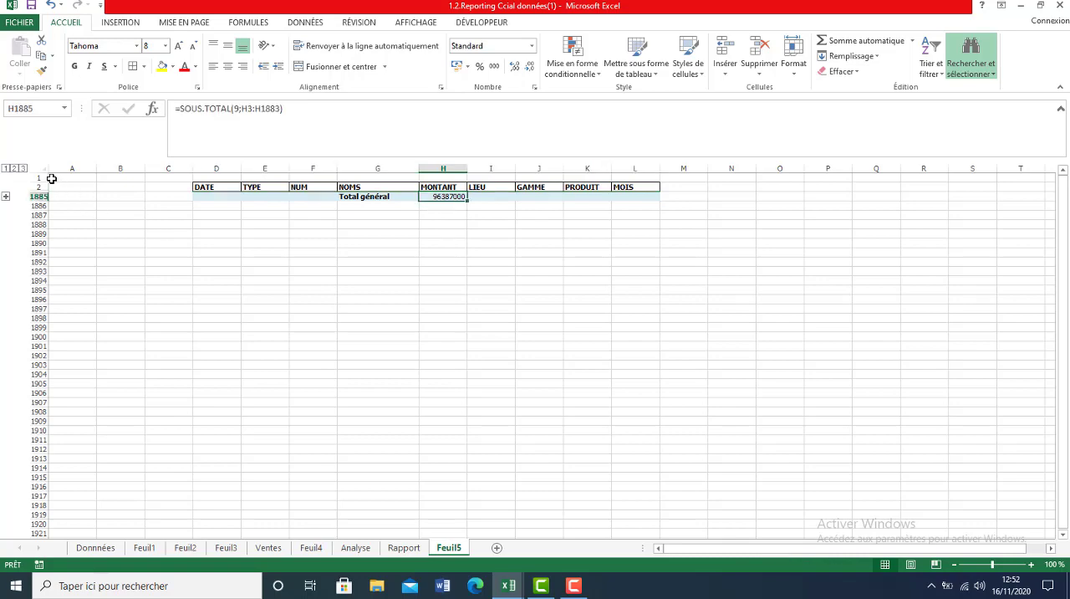
click(24, 170)
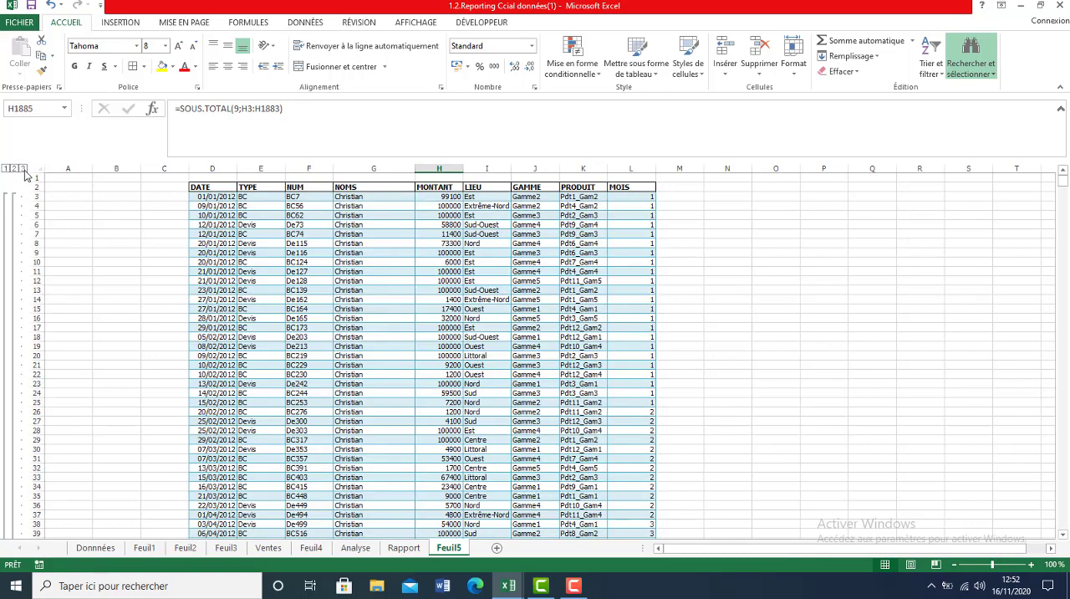
Format the MONTANT column with a thousands separator and no decimals.
click(439, 169)
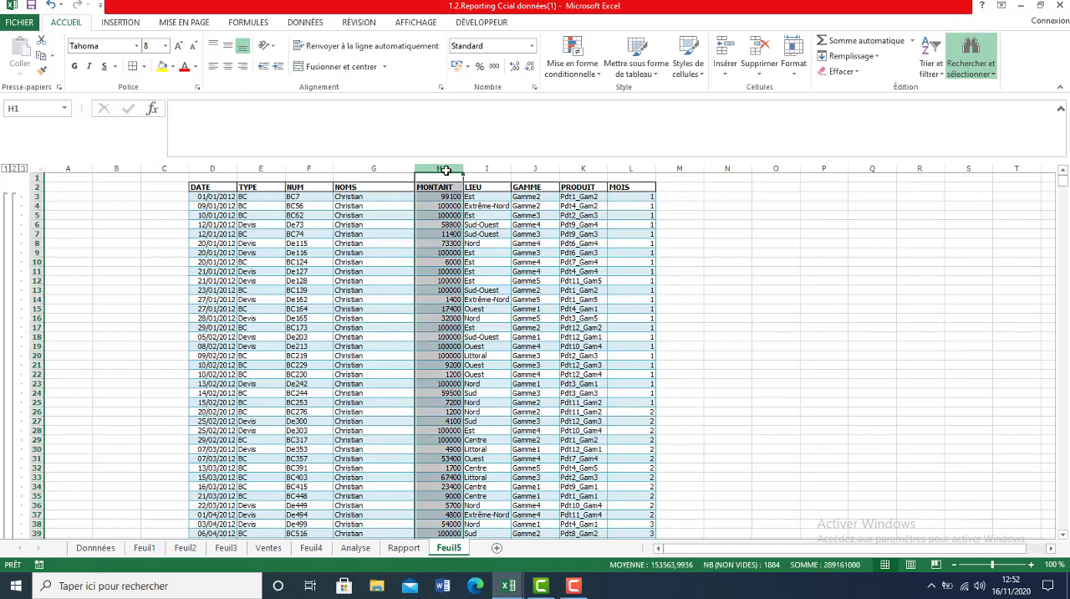
click(495, 66)
click(529, 67)
click(529, 67)
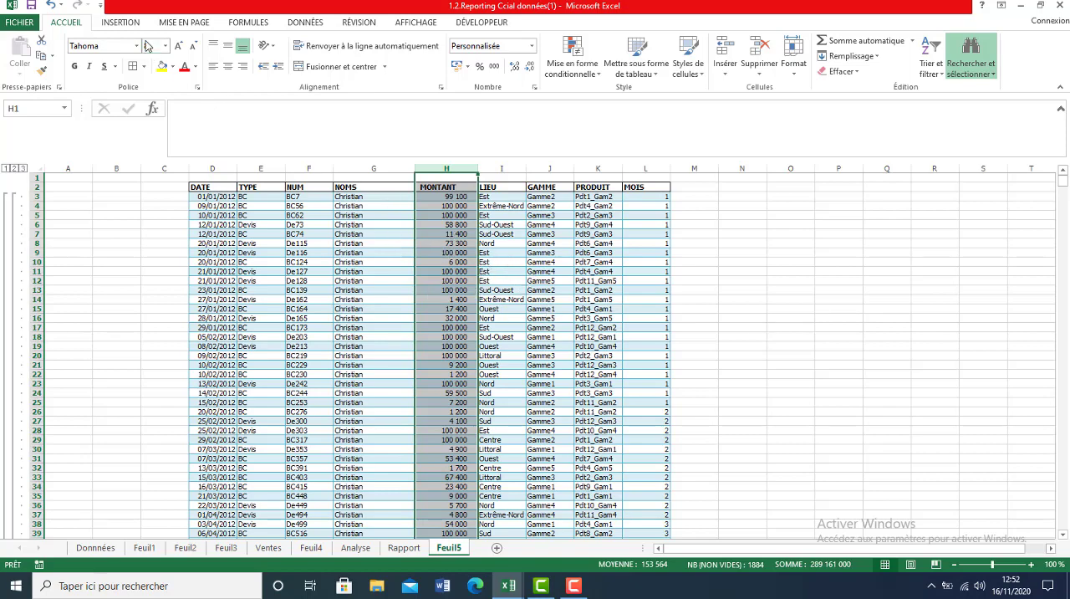
Remove all the Sous-total rows from the table.
click(301, 23)
click(837, 65)
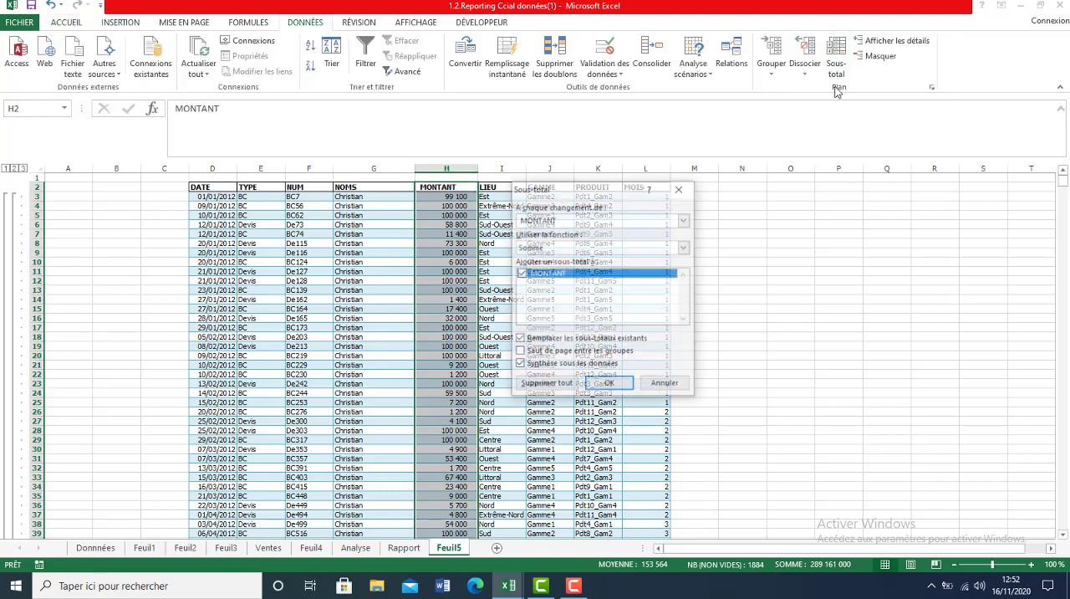
click(548, 383)
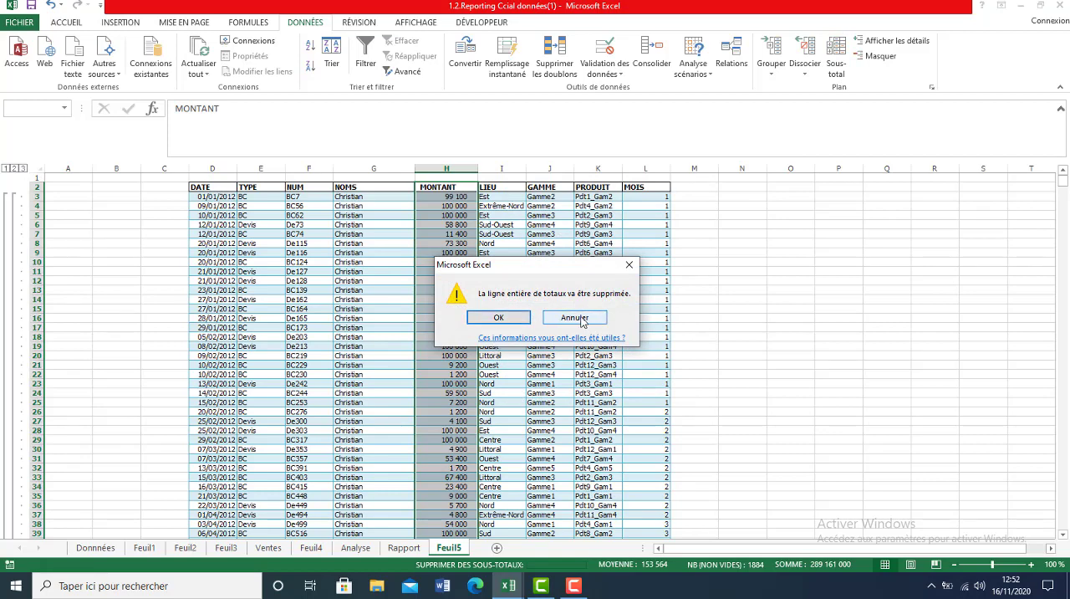
click(629, 265)
click(505, 282)
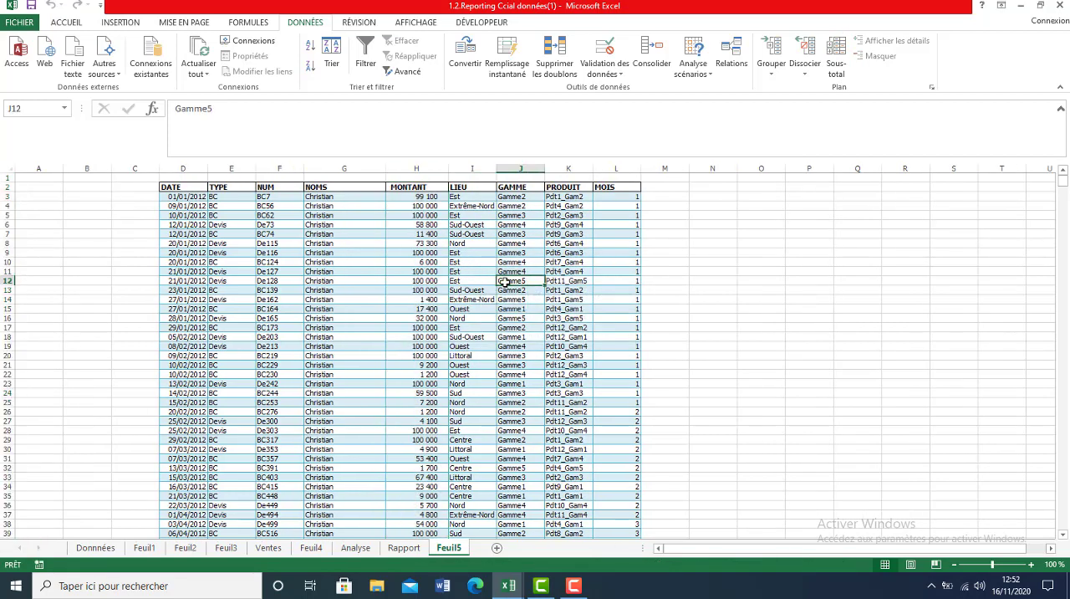
Sort the table by PRODUIT from A to Z and inspect the formula in the first MOIS cell.
click(566, 270)
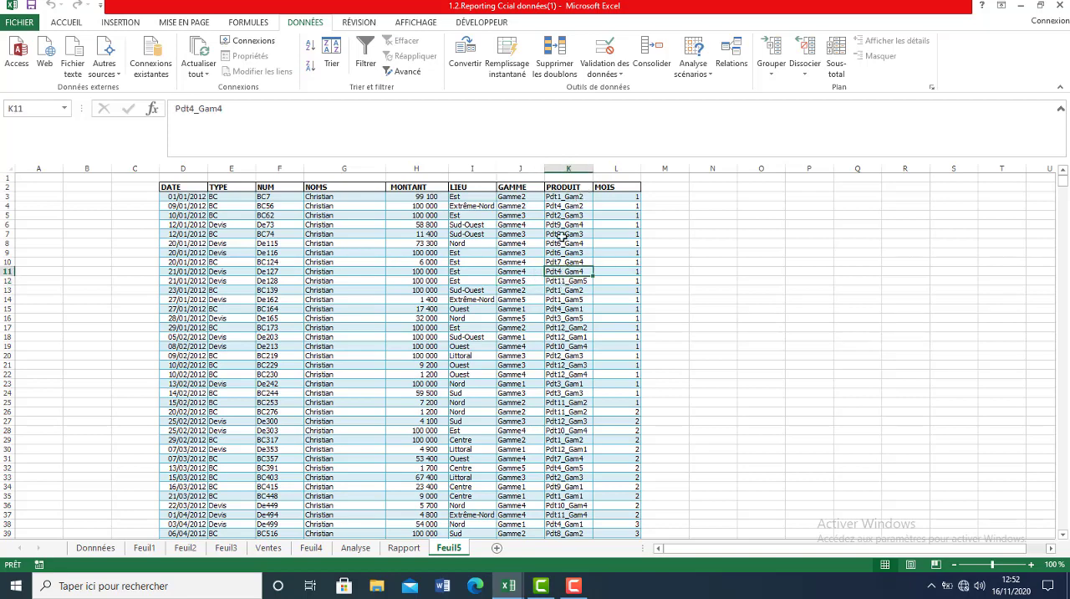
right_click(562, 238)
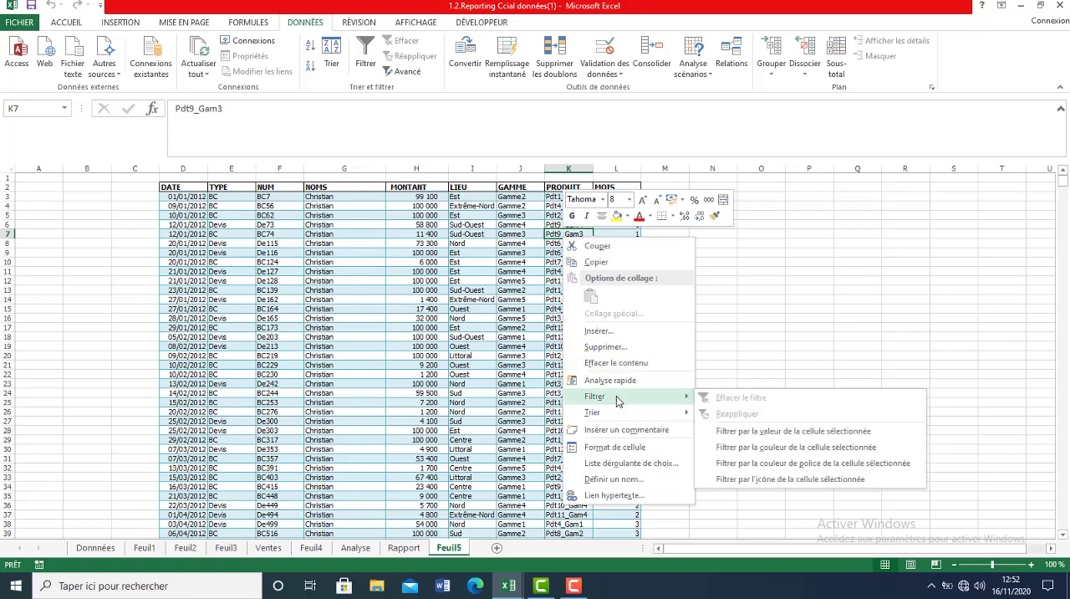
mouse_move(619, 414)
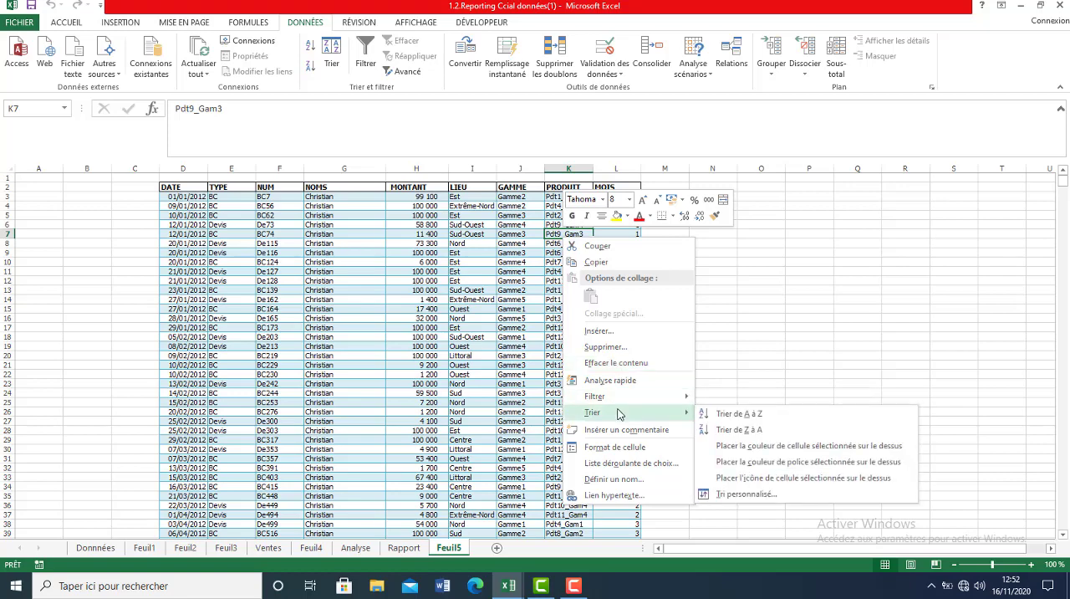
click(747, 416)
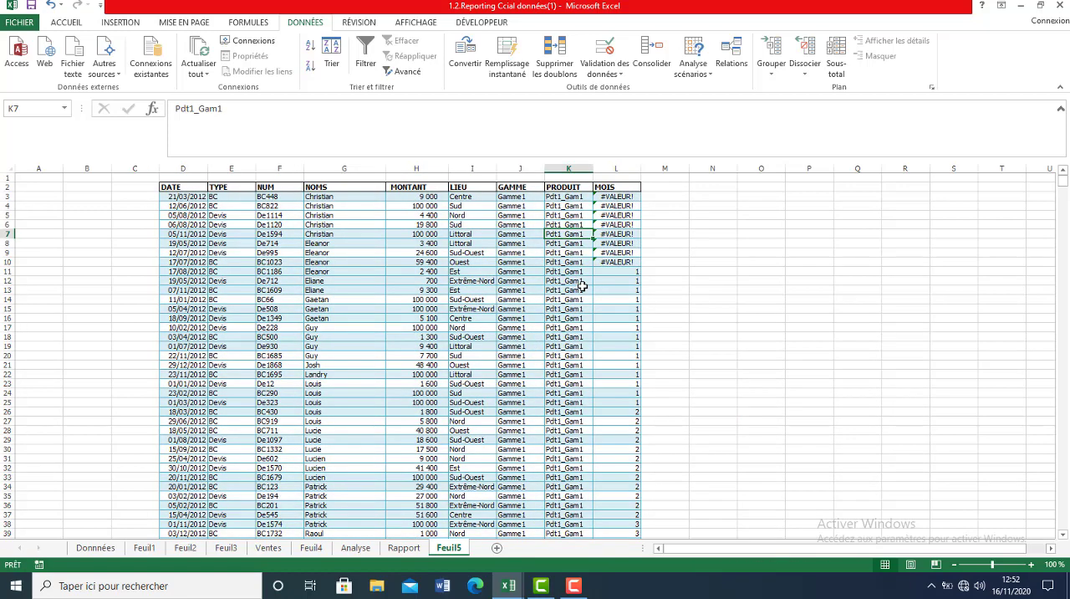
click(619, 195)
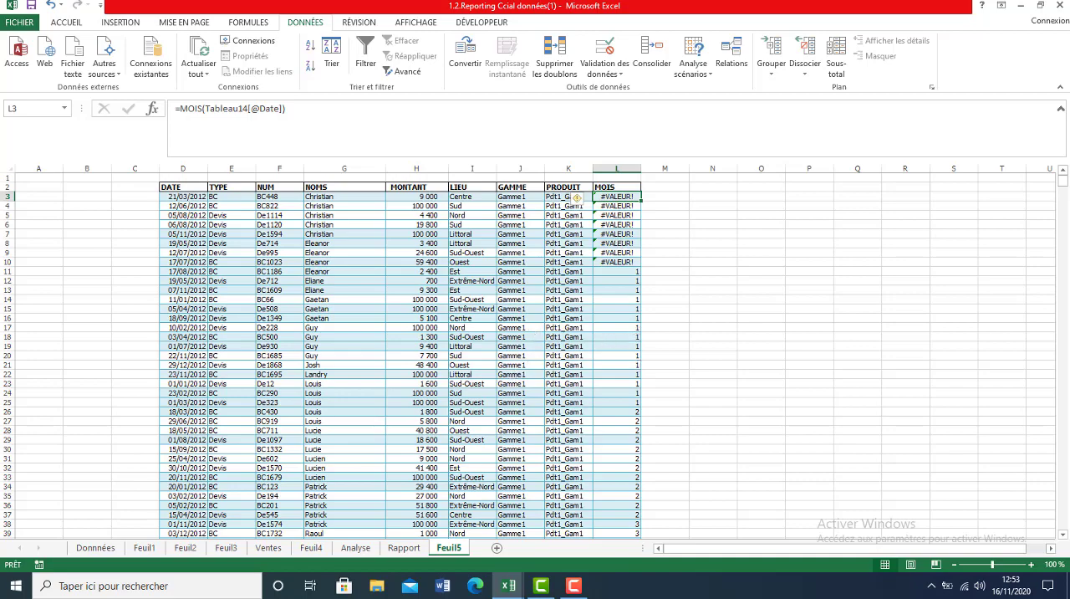
Insert a blank row at row 43, at the end of the Pdt1_Gam1 sales.
mouse_move(1065, 188)
mouse_down()
mouse_move(1064, 206)
mouse_move(1059, 185)
mouse_up()
click(1065, 256)
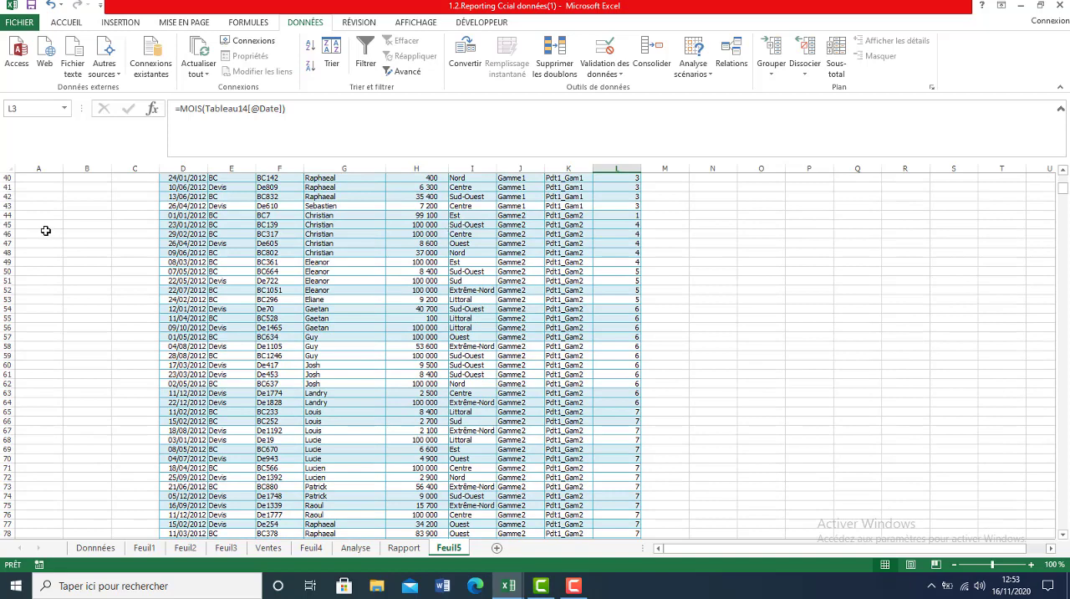
click(5, 205)
right_click(5, 205)
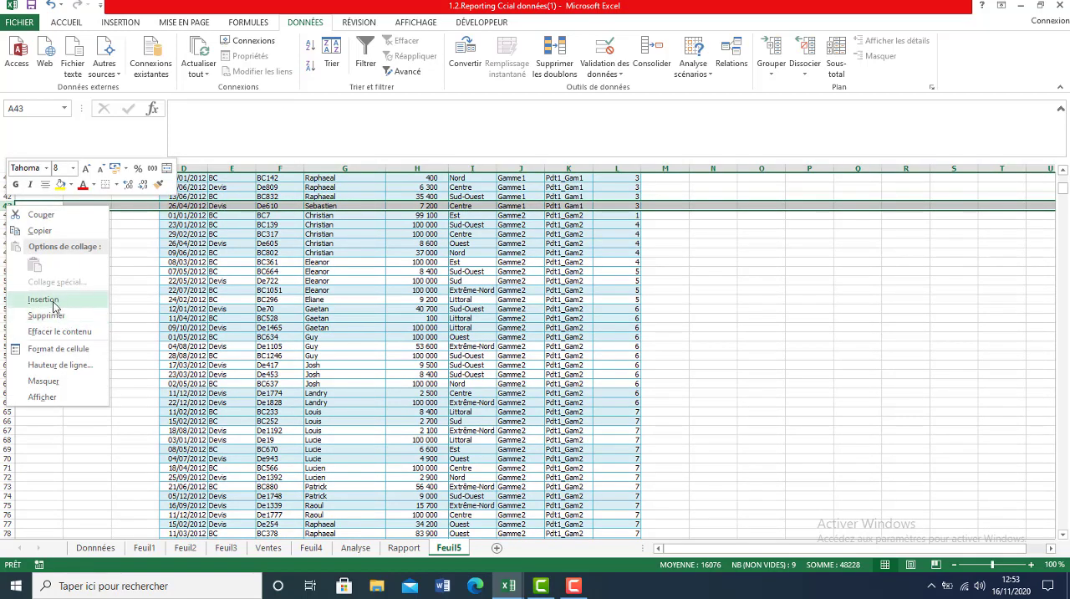
key(Escape)
key(ctrl+plus)
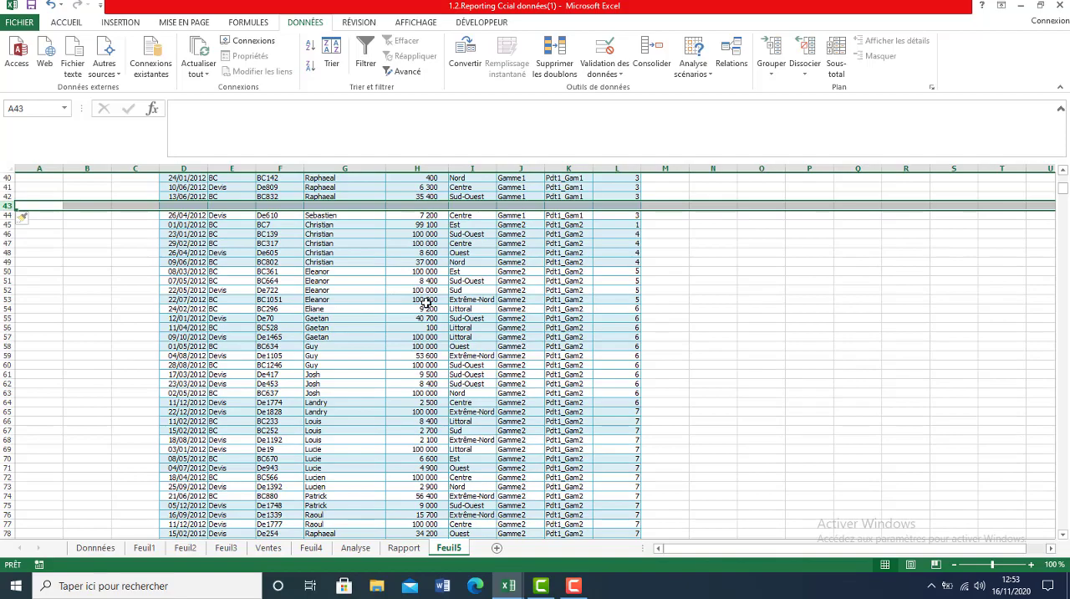
Total the MONTANT values of H3:H42 in cell H43 with the automatic sum.
click(426, 205)
mouse_move(427, 203)
mouse_down()
mouse_move(418, 174)
mouse_move(418, 196)
mouse_up()
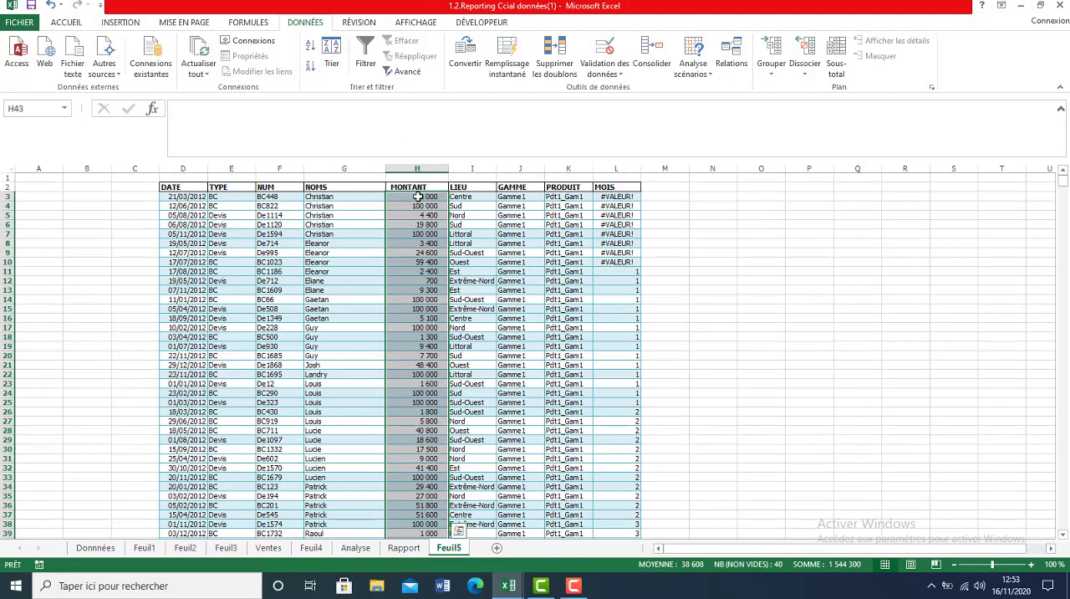
click(60, 24)
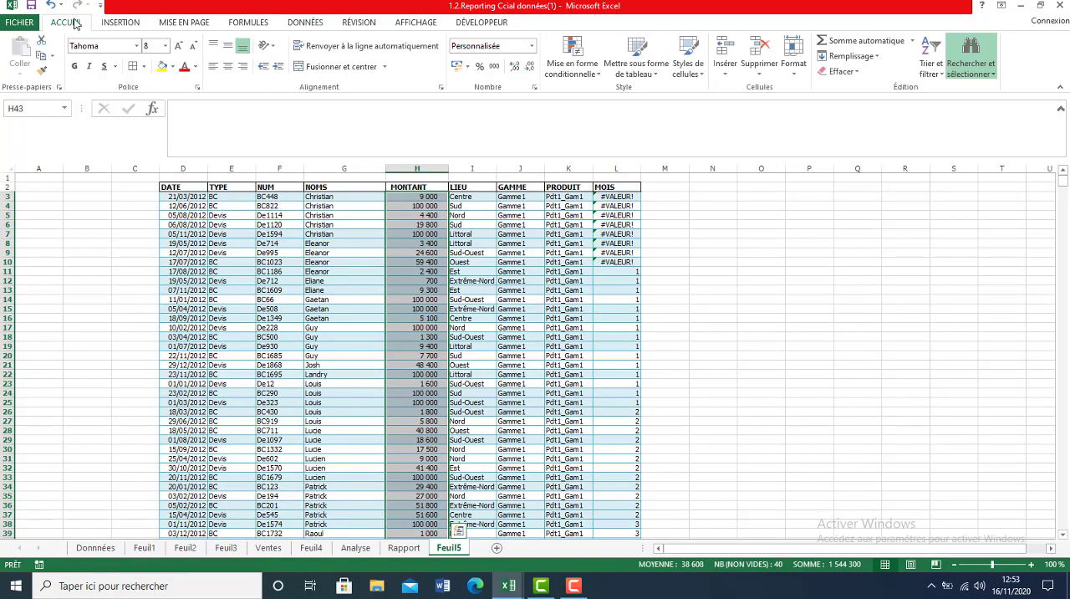
click(831, 42)
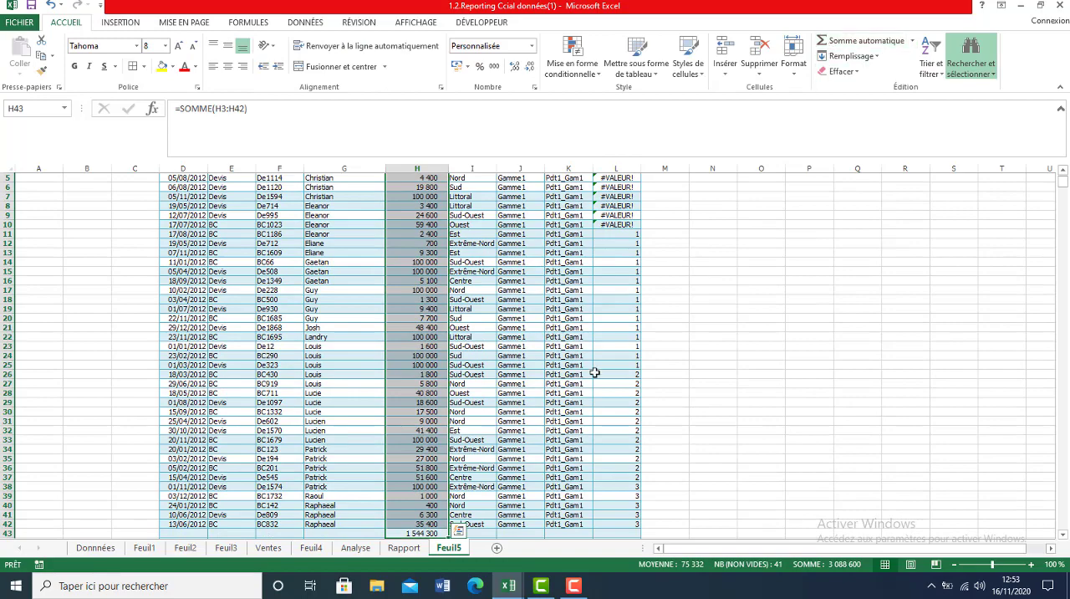
drag(1062, 188, 1067, 154)
drag(1055, 103, 1055, 103)
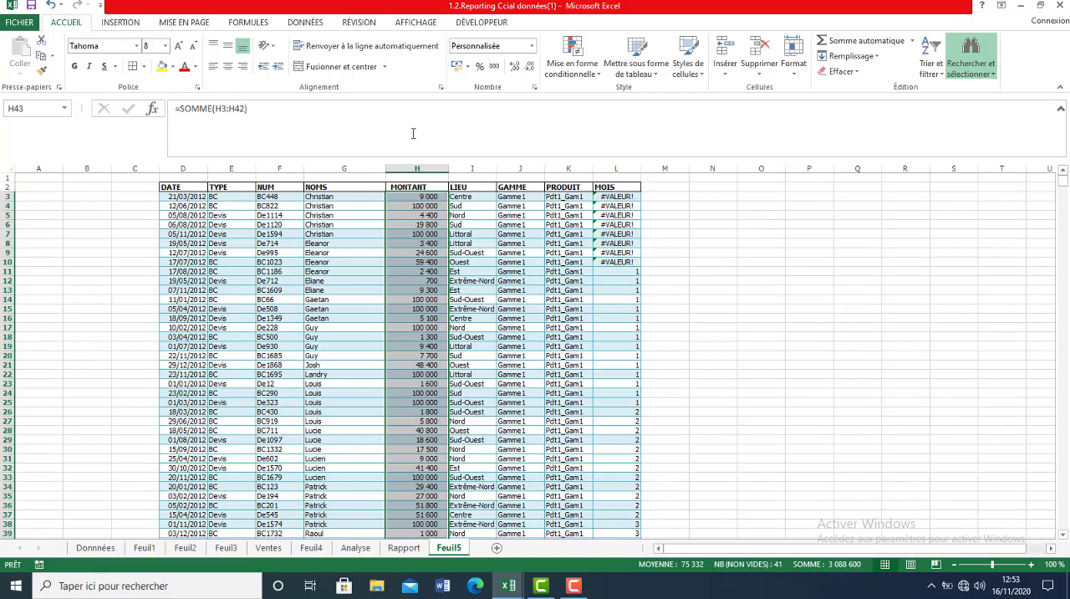
Undo the MONTANT sum and the blank row inserted at row 43.
click(50, 6)
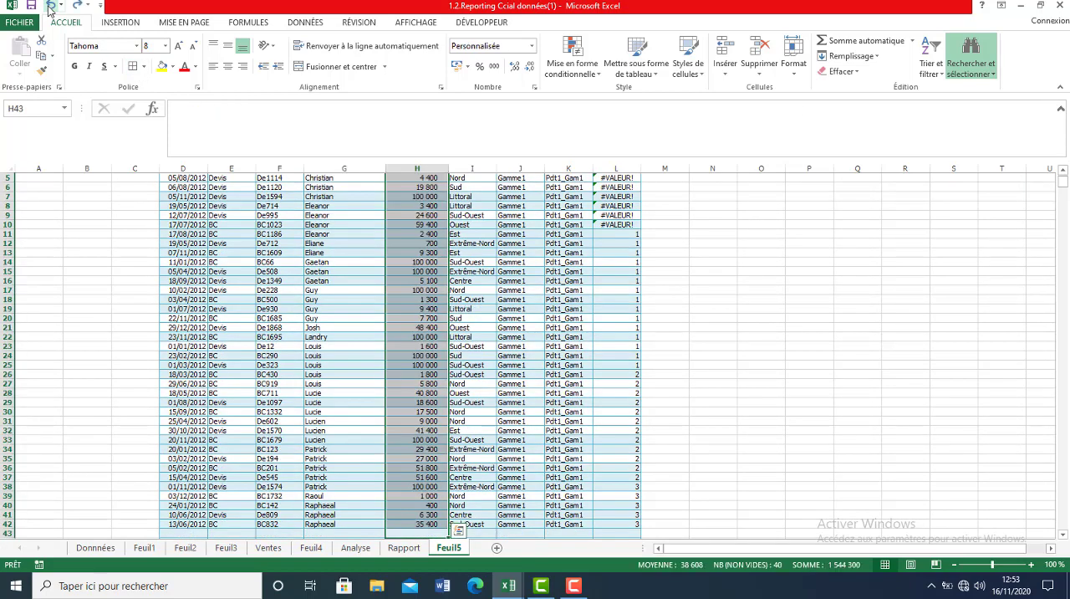
click(50, 5)
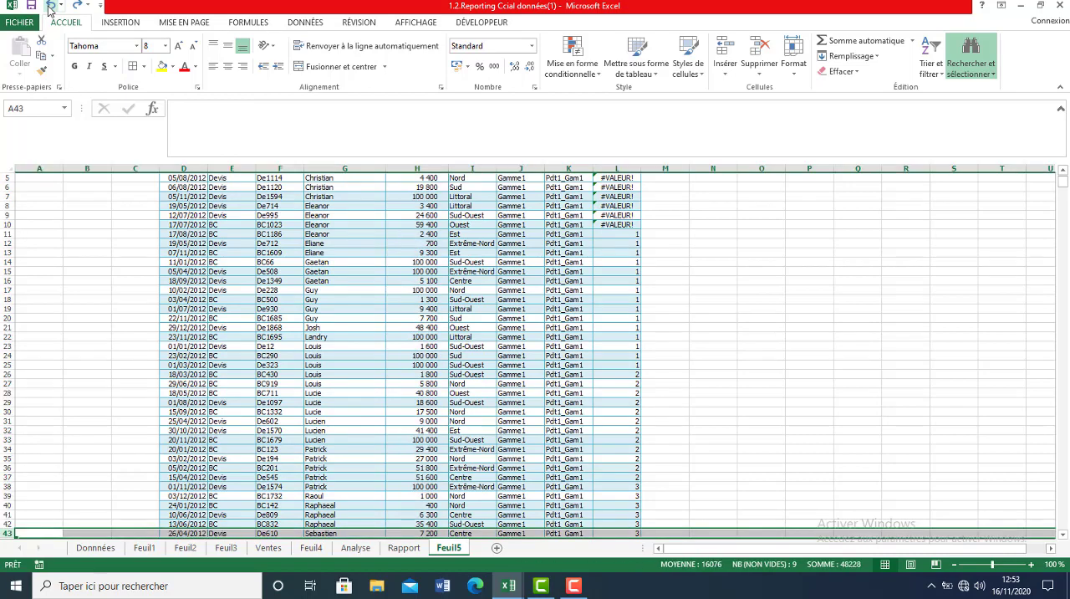
Add automatic Sous-total rows to the whole table at each change of PRODUIT, using Somme on MONTANT.
click(389, 277)
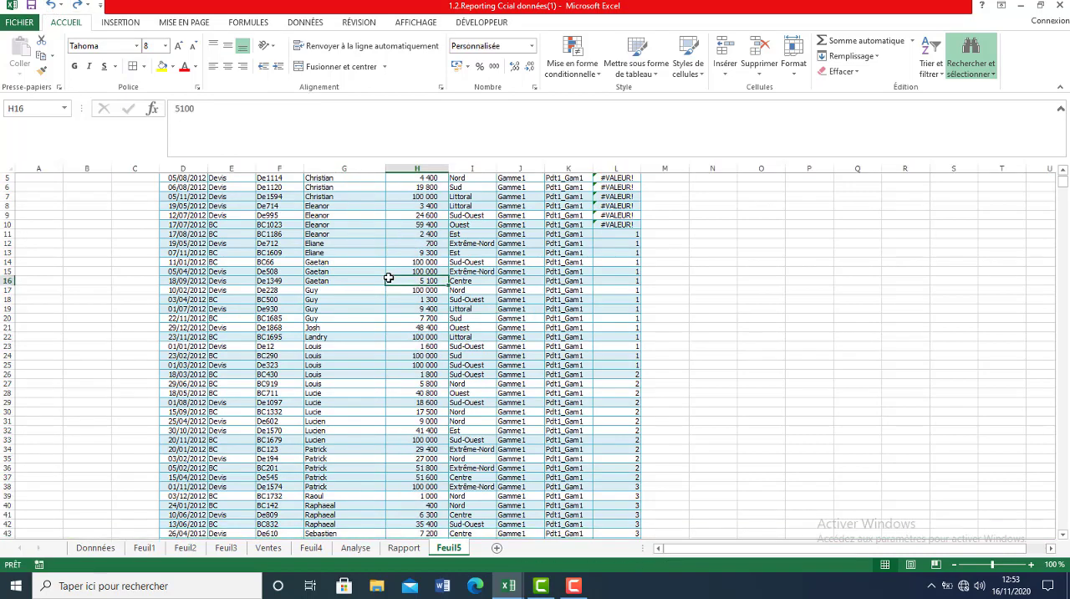
key(ctrl+shift+Down)
key(ctrl+a)
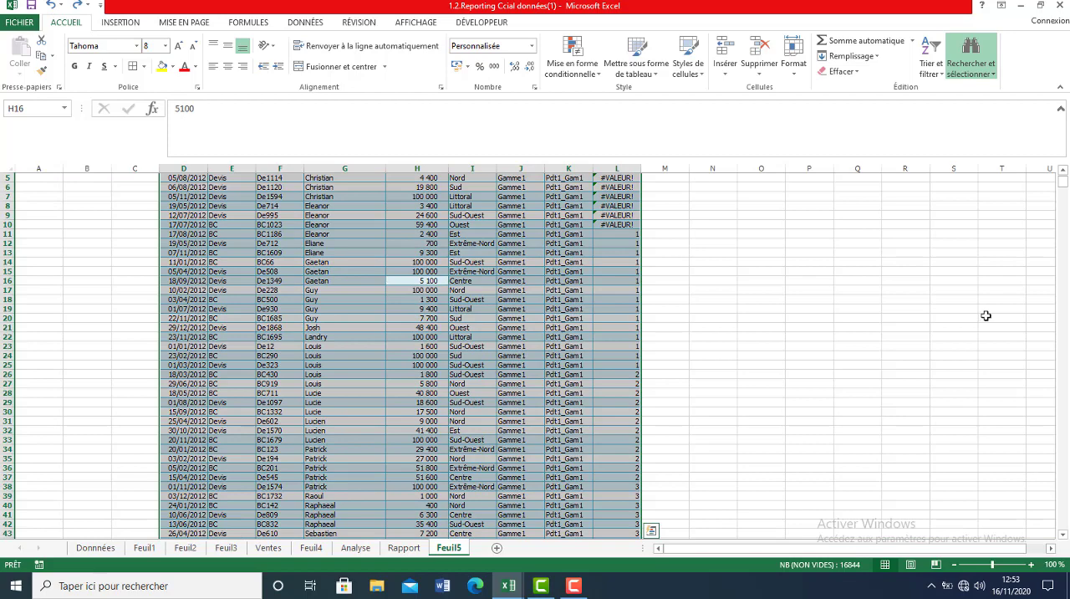
drag(1064, 182, 1064, 172)
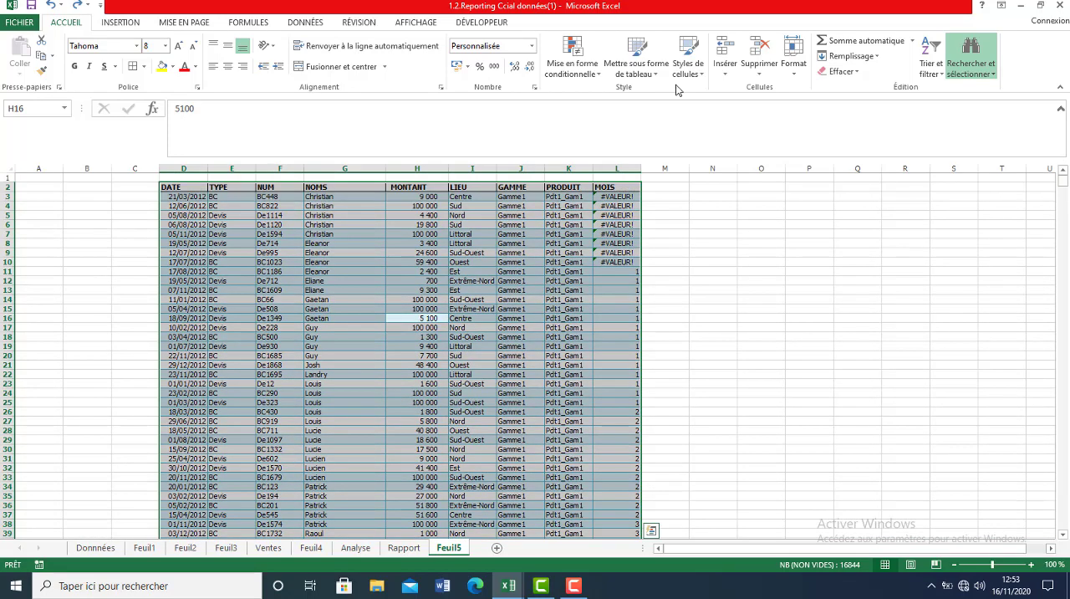
click(304, 23)
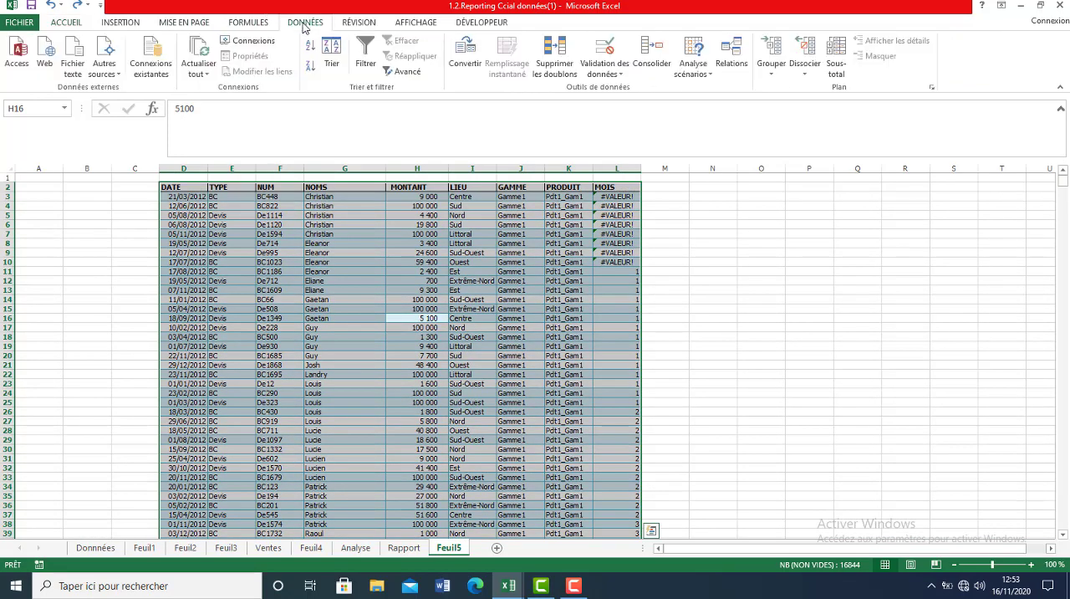
click(837, 70)
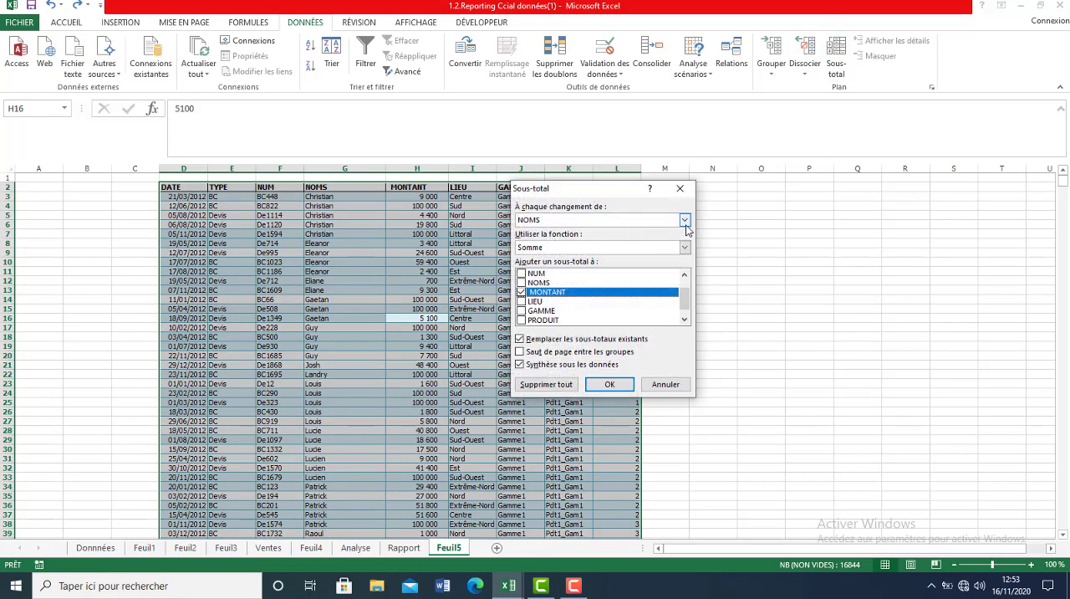
click(685, 220)
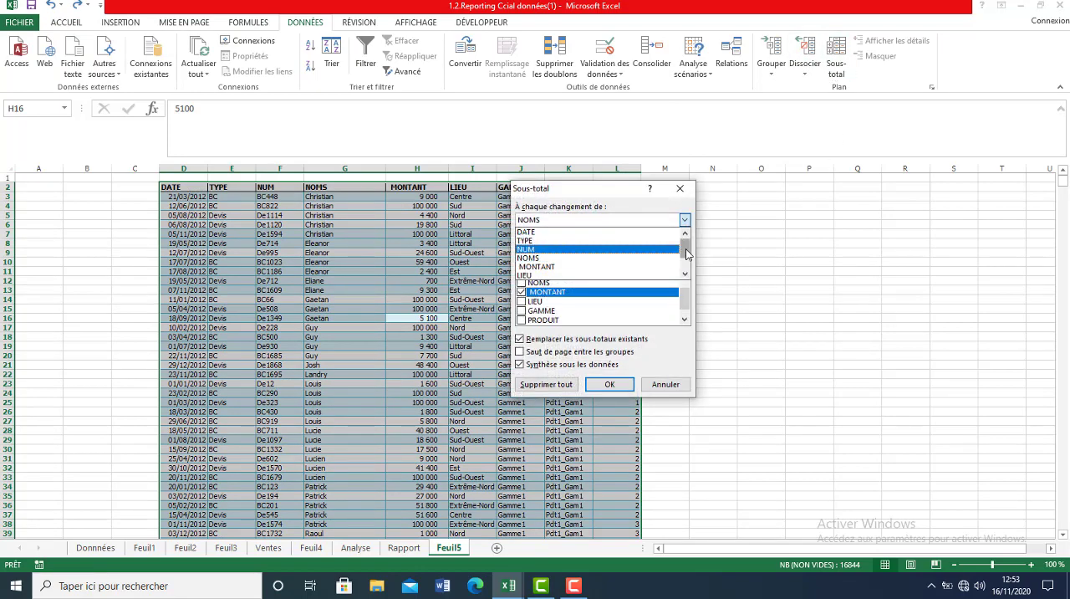
scroll(687, 254, down, 1)
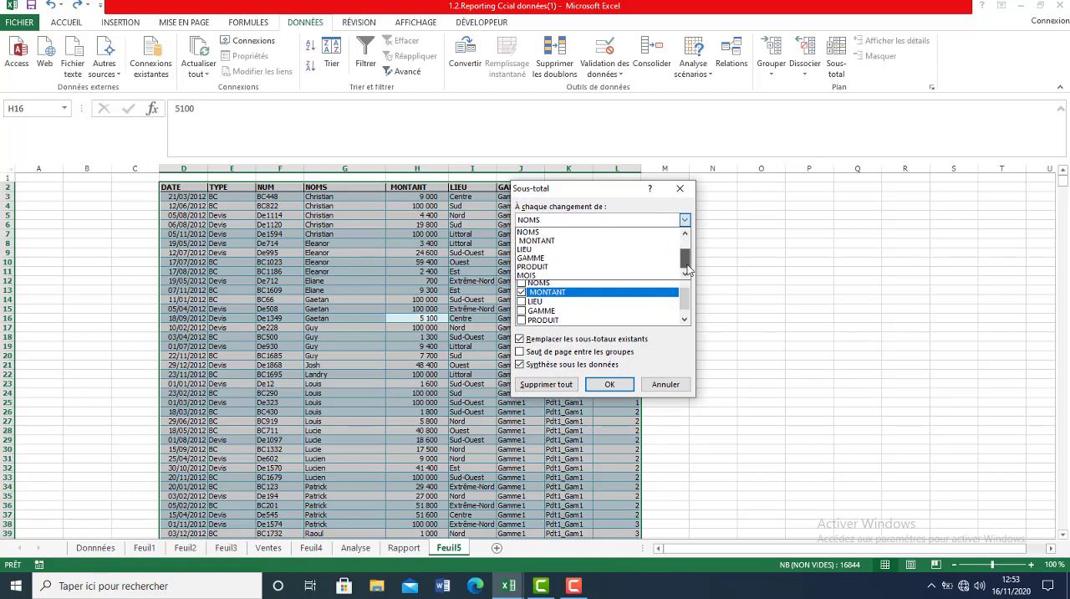
click(616, 268)
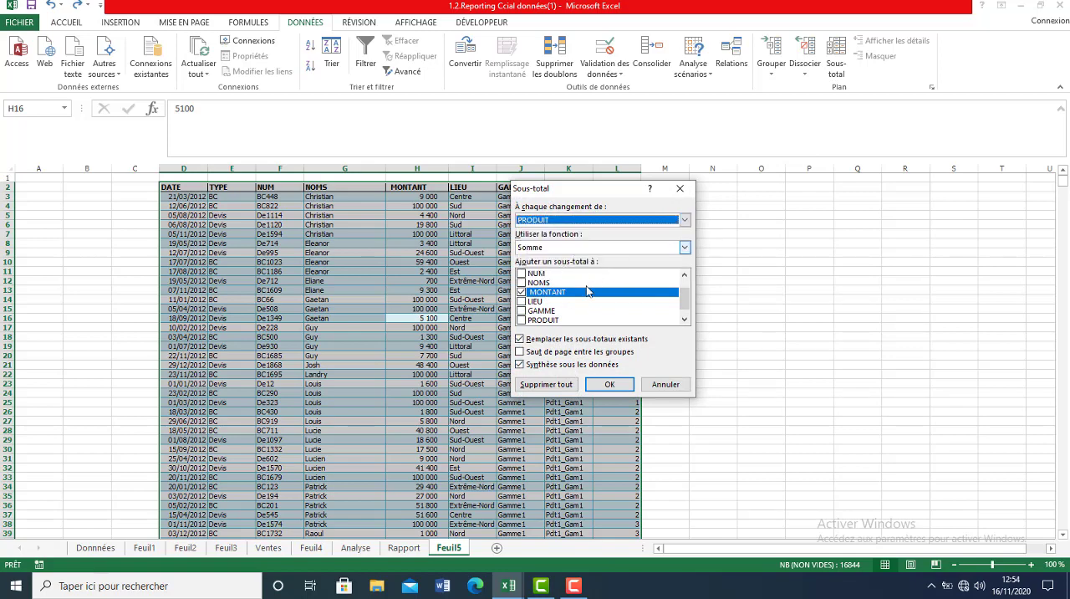
click(619, 384)
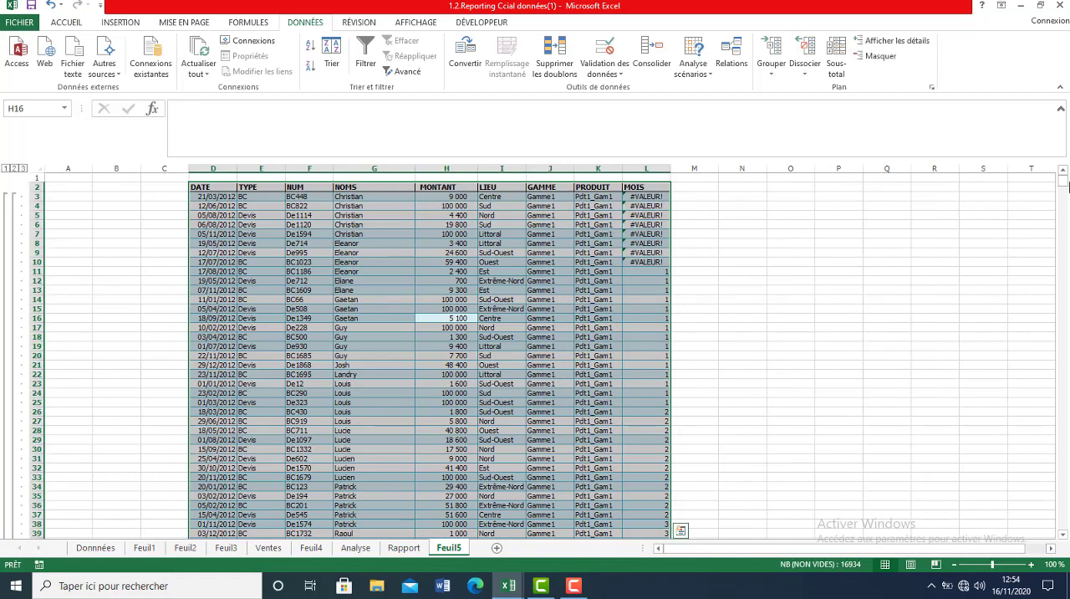
Check the formula of the Pdt1_Gam1 subtotal and fill its row 44 from column D to L with yellow.
drag(1063, 186, 1062, 190)
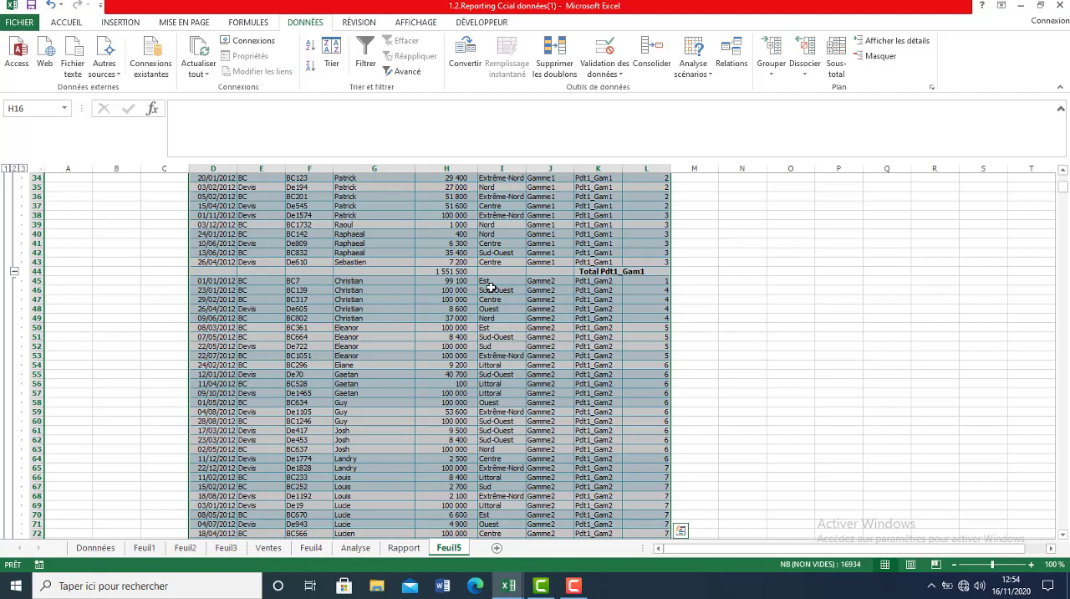
click(451, 271)
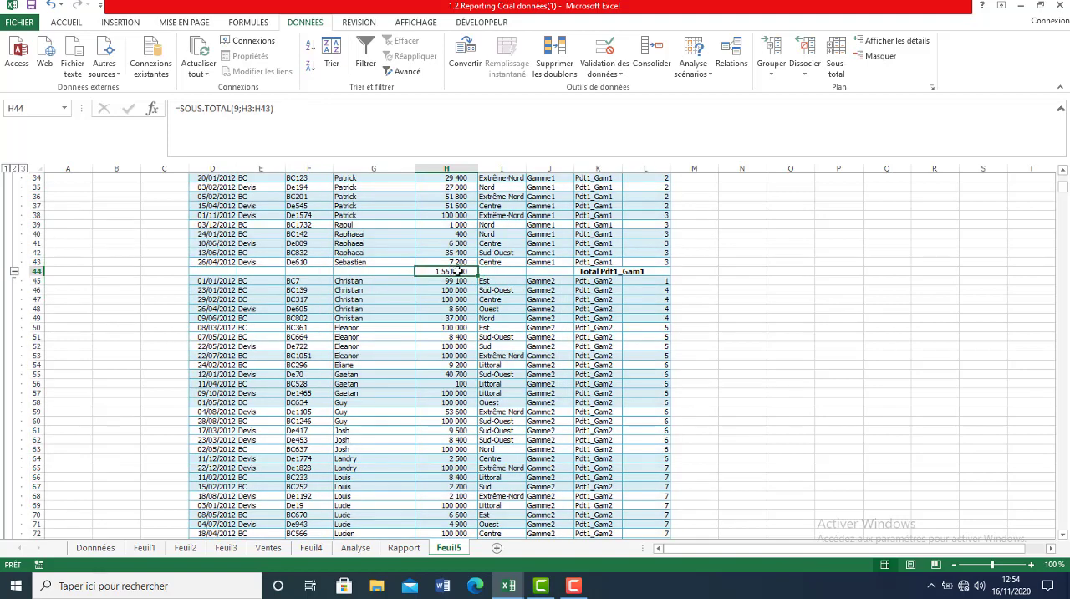
drag(643, 273, 598, 272)
drag(452, 281, 208, 271)
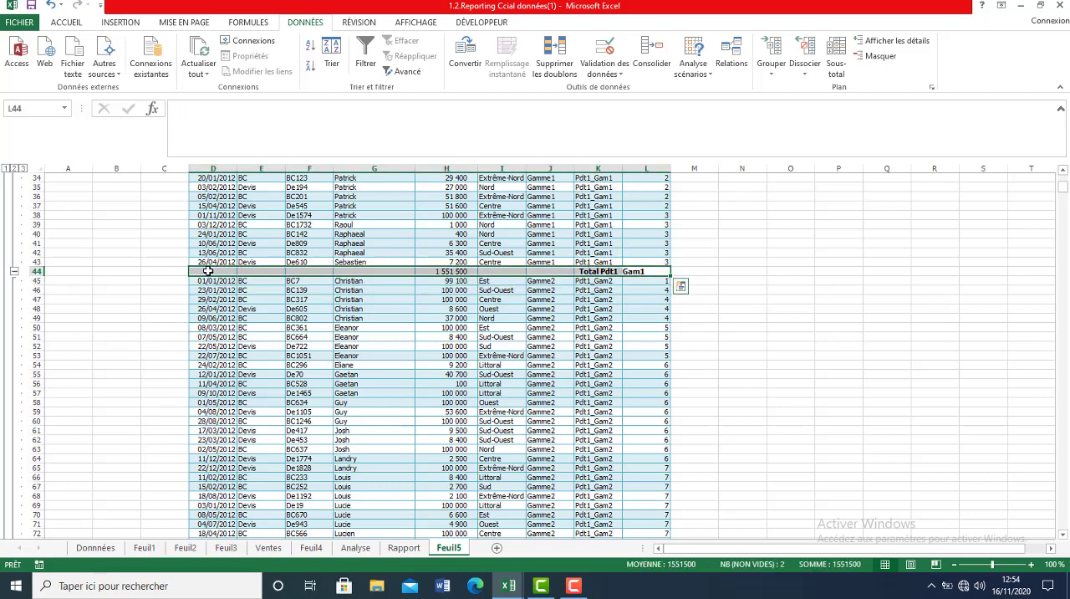
click(66, 22)
click(161, 66)
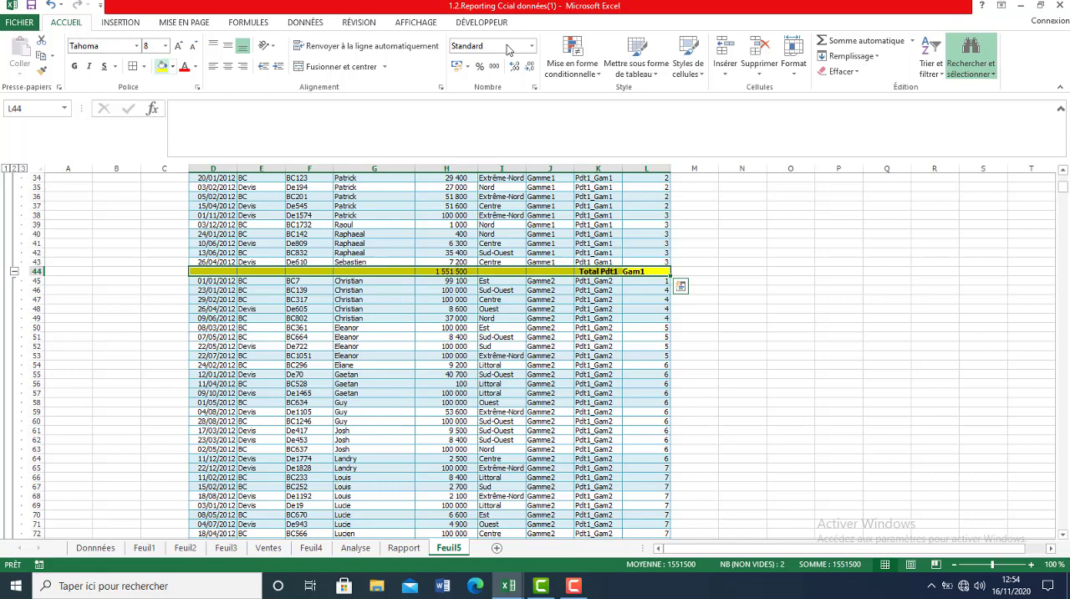
Fill the Total Pdt1_Gam2 row 85 and the Total Pdt1_Gam4 row 139 from column D to L with yellow.
drag(1067, 189, 218, 333)
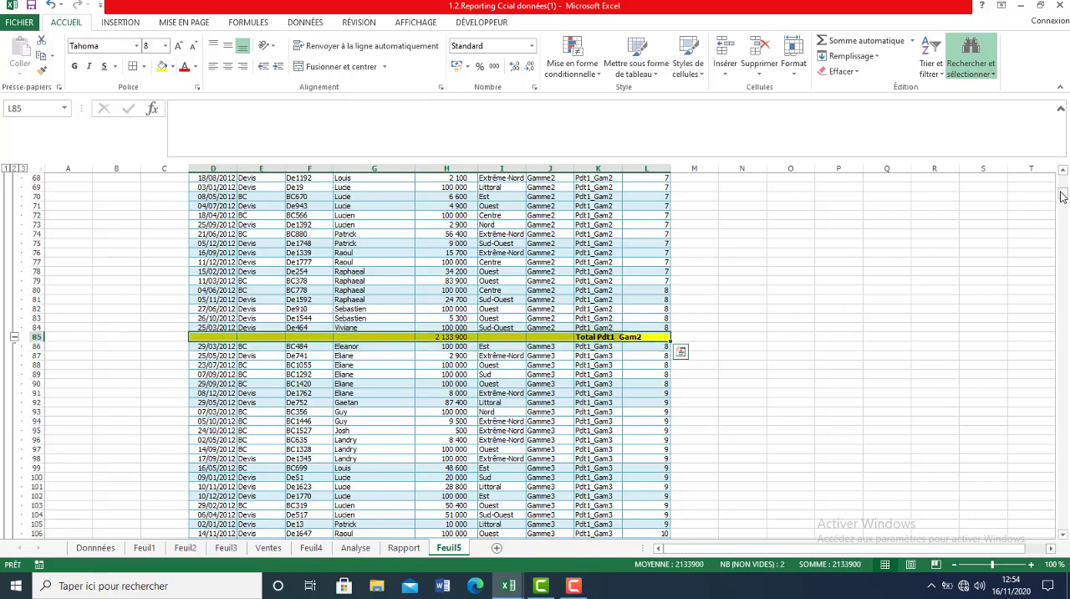
drag(1062, 194, 1062, 209)
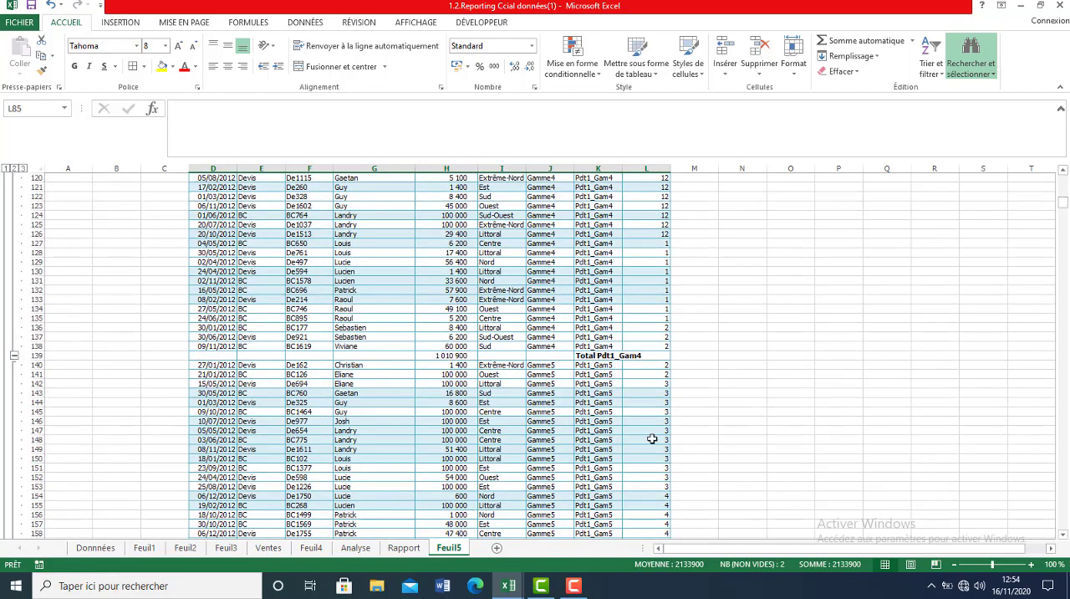
drag(652, 356, 231, 355)
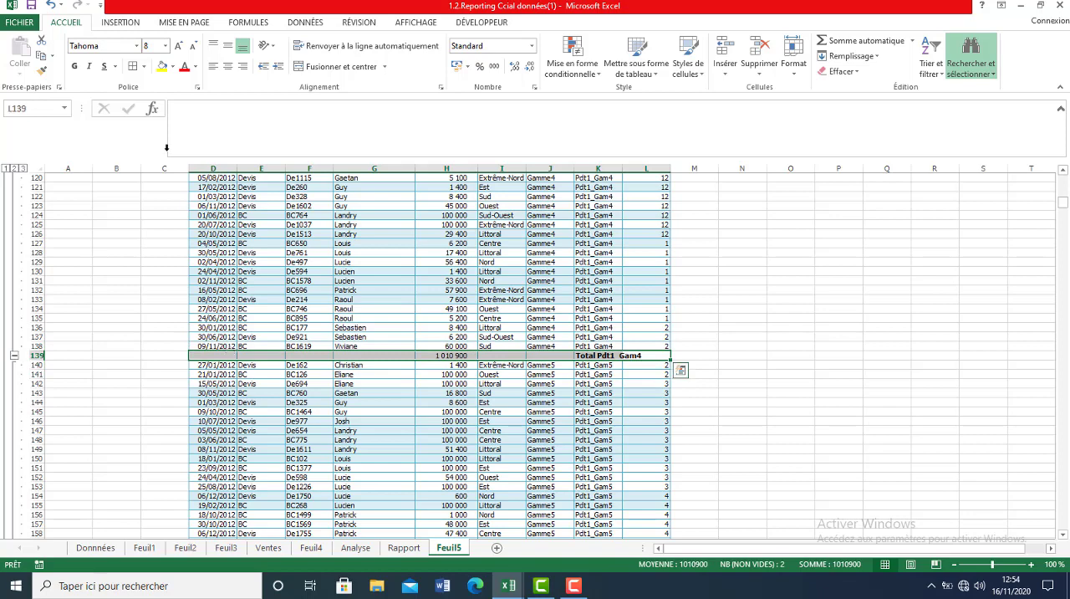
click(161, 67)
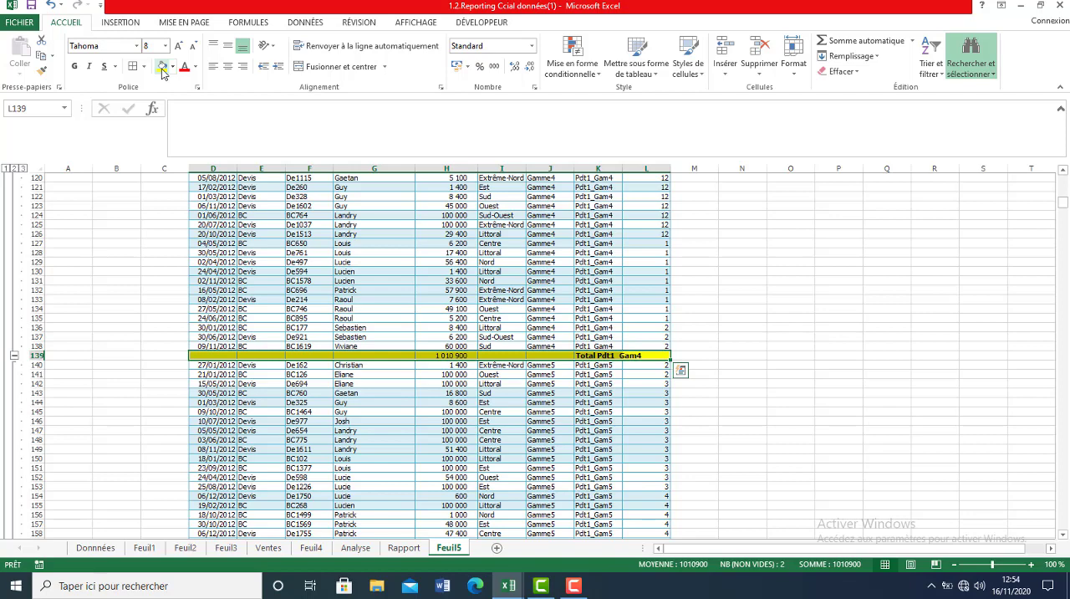
click(163, 72)
click(581, 578)
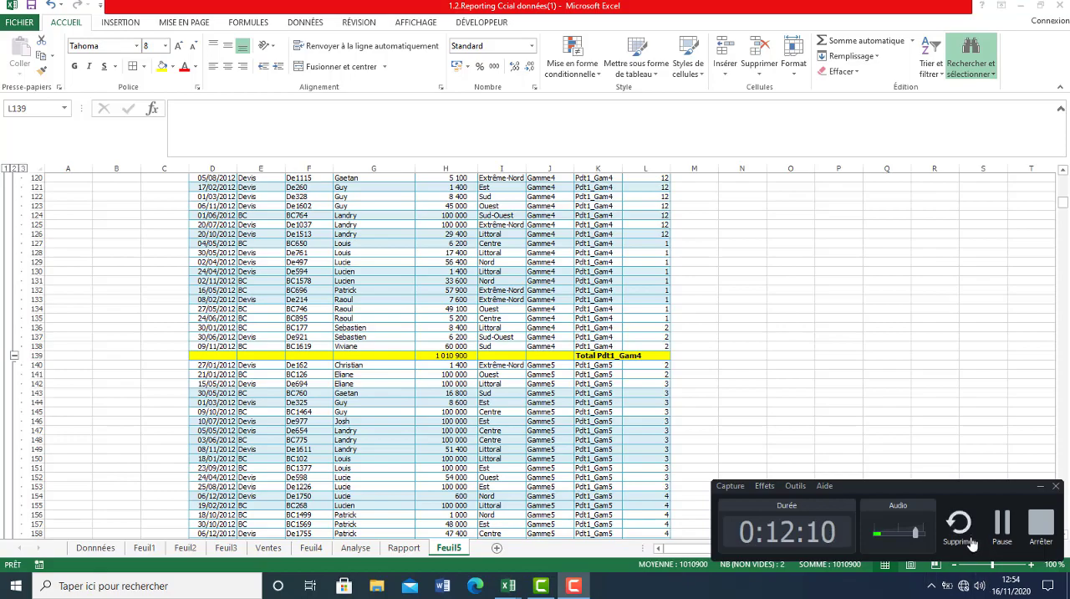
click(1041, 526)
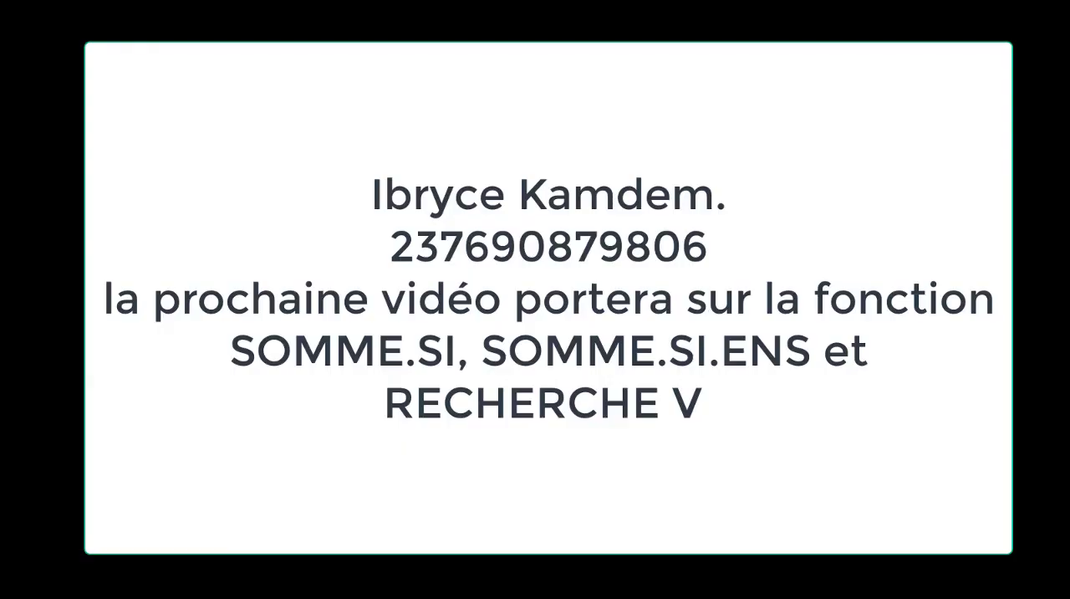